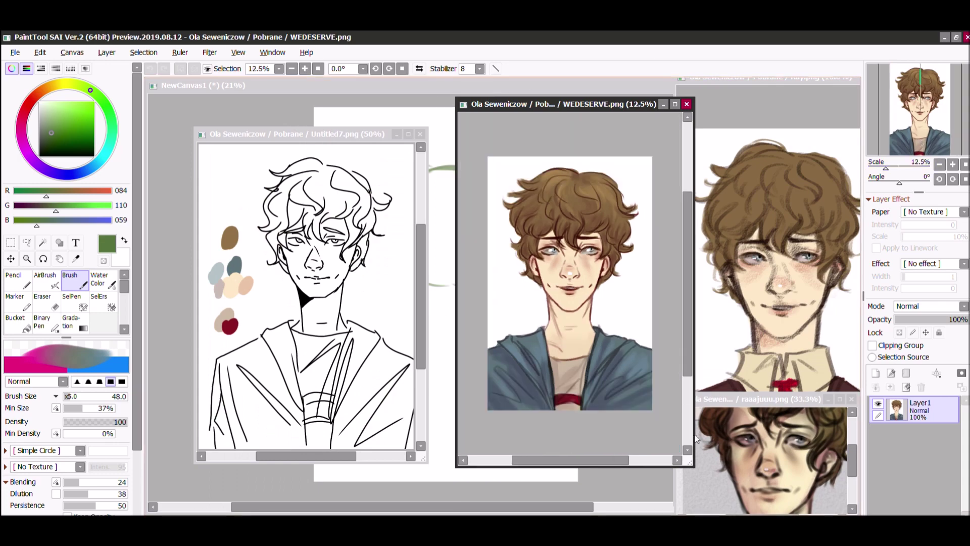
- Move the reference images WEDESERVE.png and Untitled7.png off the canvas so they sit beside the drawing
{"action": "left_click_drag", "start_coordinate": [505, 101], "coordinate": [733, 81]}
{"action": "left_click_drag", "start_coordinate": [503, 461], "coordinate": [576, 318]}
{"action": "left_click_drag", "start_coordinate": [445, 125], "coordinate": [828, 284]}
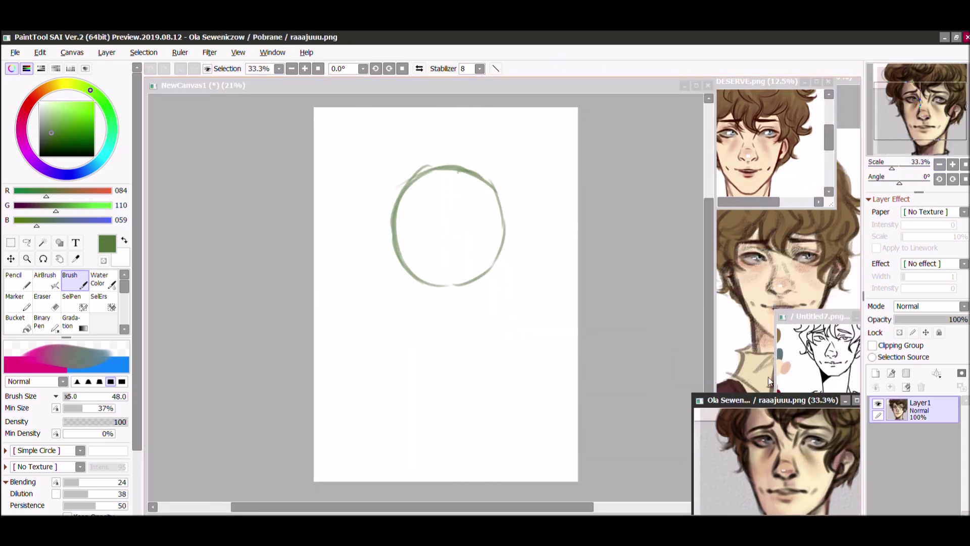
- Sketch the jaw and chin below the head circle, and fade the construction lines inside the face
{"action": "left_click", "coordinate": [657, 238]}
{"action": "left_click_drag", "start_coordinate": [396, 217], "coordinate": [513, 256]}
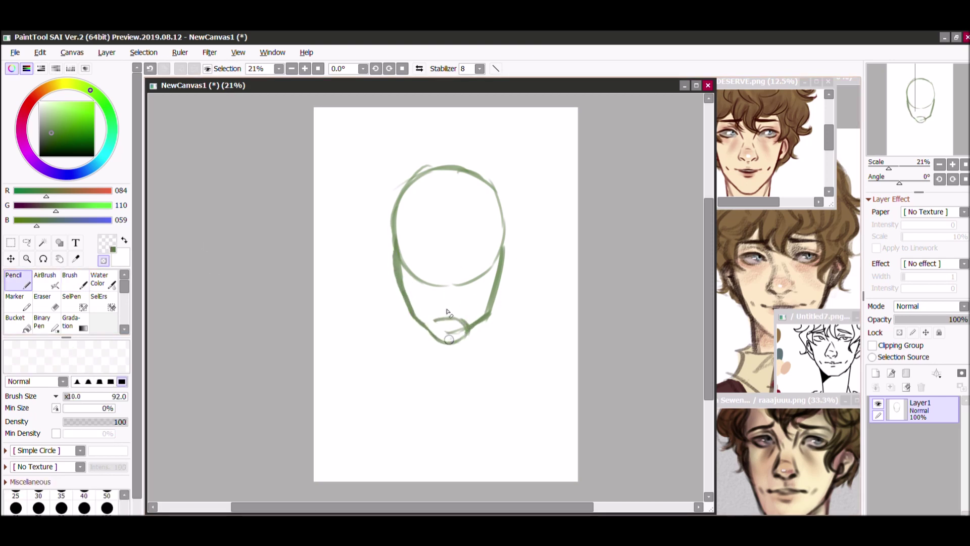
{"action": "key", "text": "v"}
{"action": "left_click_drag", "start_coordinate": [440, 331], "coordinate": [472, 307]}
{"action": "left_click_drag", "start_coordinate": [404, 268], "coordinate": [444, 283]}
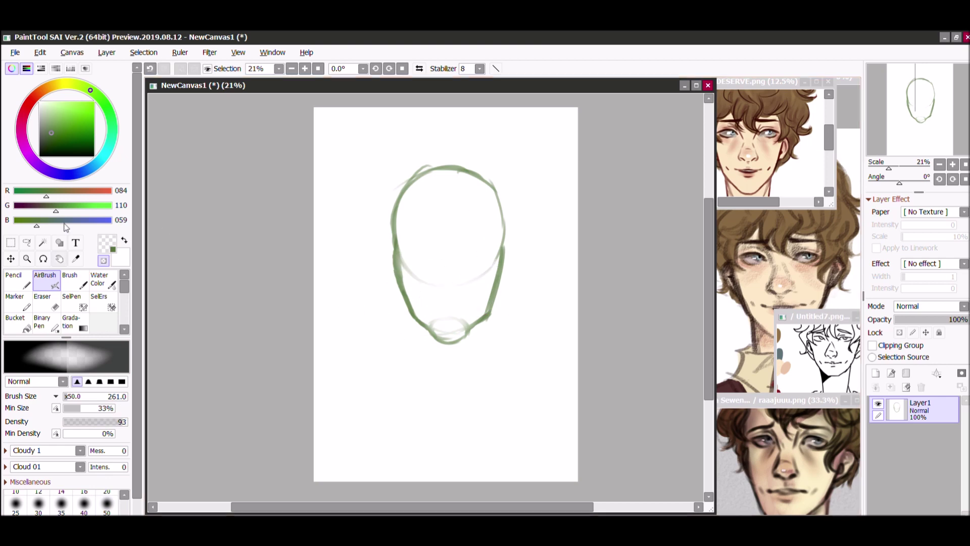
{"action": "key", "text": "x"}
- Widen the head sketch slightly and shift it upward with a free transform
{"action": "key", "text": "ctrl+t"}
{"action": "left_click_drag", "start_coordinate": [519, 150], "coordinate": [511, 159]}
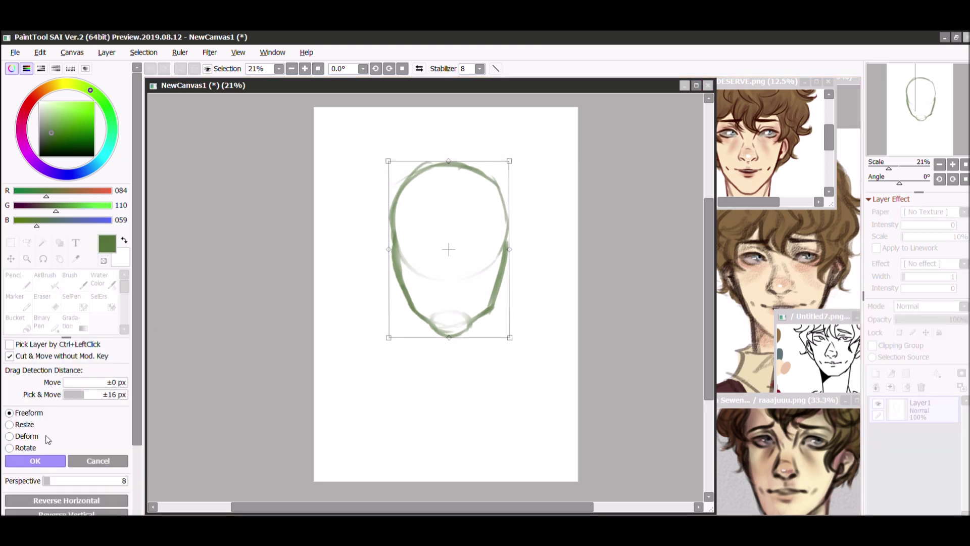
{"action": "left_click", "coordinate": [34, 461]}
- Draw a vertical center line through the face and save the drawing as ddfafafa.sai2
{"action": "left_click_drag", "start_coordinate": [449, 165], "coordinate": [449, 329]}
{"action": "key", "text": "Return"}
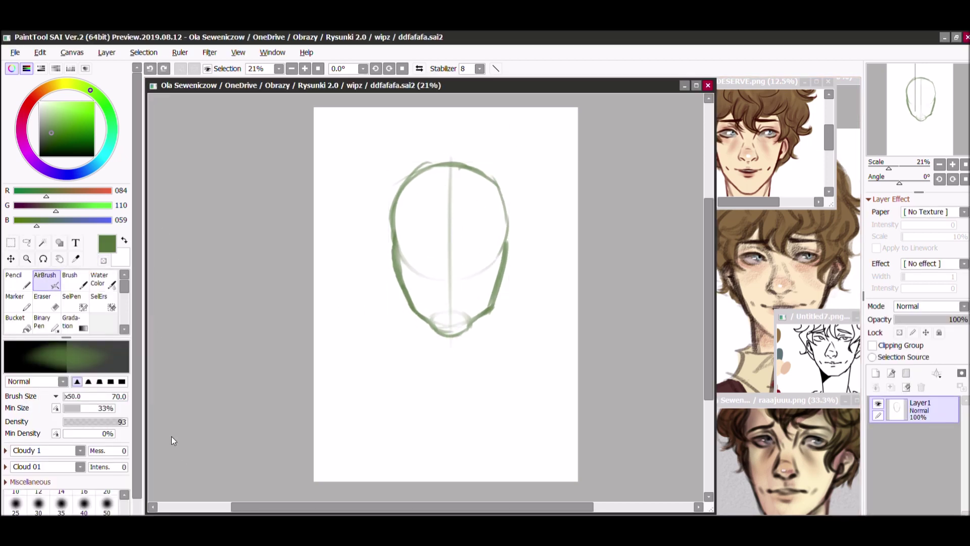
{"action": "scroll", "coordinate": [443, 167], "scroll_direction": "up", "scroll_amount": 1}
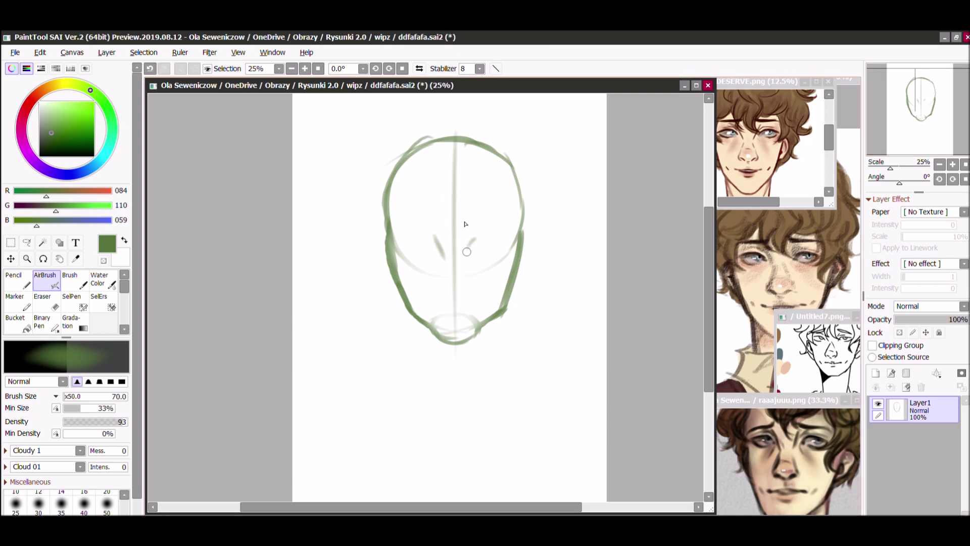
- Sketch both eyebrows and the sides of the nose bridge with the AirBrush at size 40, and save the drawing
{"action": "key", "text": "ctrl+z"}
{"action": "key", "text": "bracketleft"}
{"action": "key", "text": "bracketleft"}
{"action": "key", "text": "bracketleft"}
{"action": "left_click", "coordinate": [475, 239]}
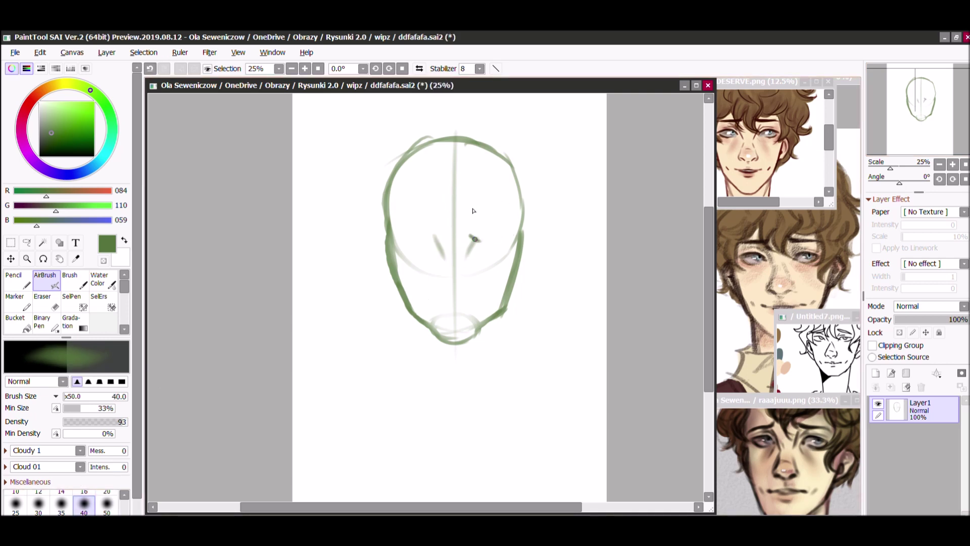
{"action": "left_click_drag", "start_coordinate": [423, 240], "coordinate": [432, 236]}
{"action": "key", "text": "ctrl+s"}
{"action": "key", "text": "ctrl+plus"}
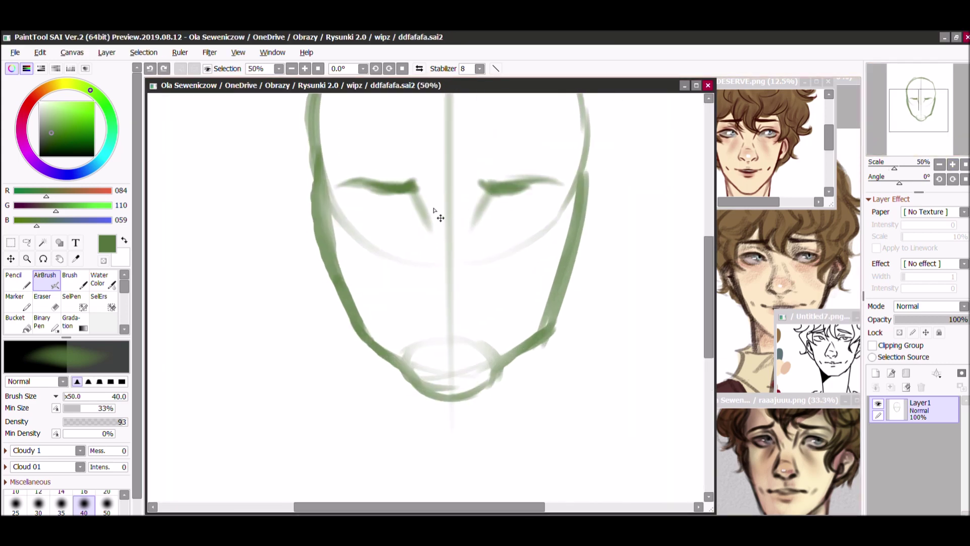
- Rotate the whole head sketch slightly with a free transform
{"action": "key", "text": "ctrl+minus"}
{"action": "key", "text": "ctrl+t"}
{"action": "left_click_drag", "start_coordinate": [362, 145], "coordinate": [452, 125]}
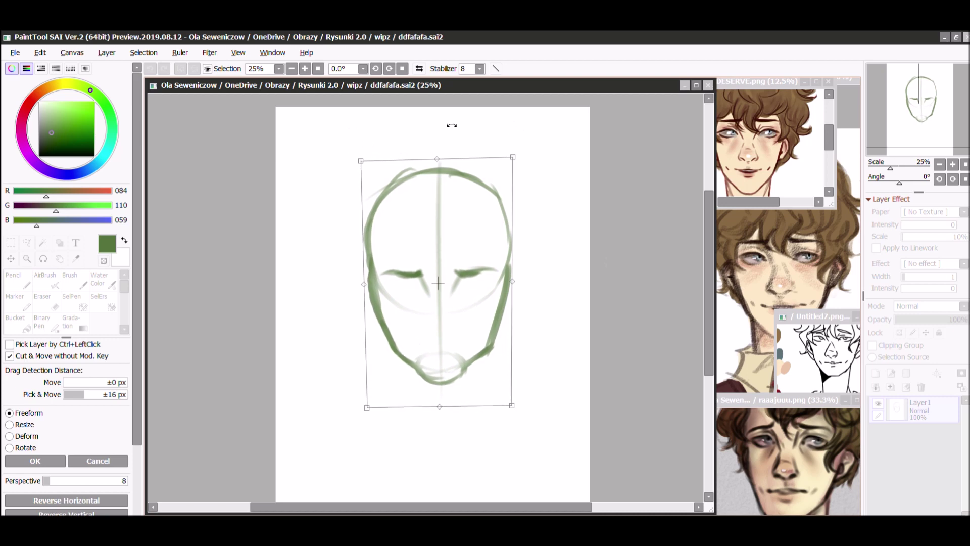
{"action": "key", "text": "Return"}
- Select the eyebrows with the selection pen and move them slightly higher on the face
{"action": "key", "text": "ctrl+plus"}
{"action": "key", "text": "v"}
{"action": "scroll", "coordinate": [125, 303], "scroll_direction": "down", "scroll_amount": 1}
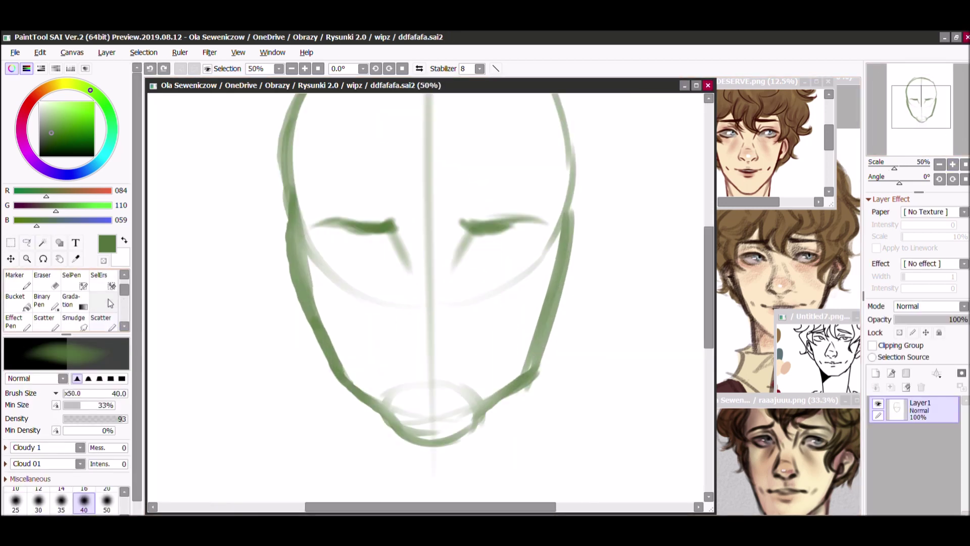
{"action": "left_click", "coordinate": [71, 283]}
{"action": "scroll", "coordinate": [101, 304], "scroll_direction": "up", "scroll_amount": 1}
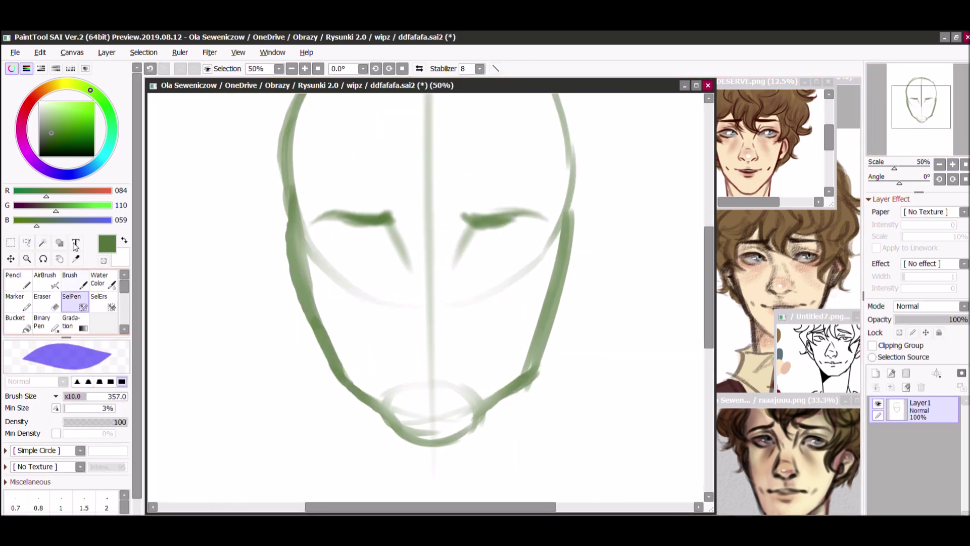
- Sketch the nose with the AirBrush, adding the rounded tip, side contours and nostrils on the center line
{"action": "left_click", "coordinate": [45, 278]}
{"action": "mouse_move", "coordinate": [431, 265]}
{"action": "left_mouse_down"}
{"action": "mouse_move", "coordinate": [400, 314]}
{"action": "mouse_move", "coordinate": [464, 303]}
{"action": "mouse_move", "coordinate": [427, 346]}
{"action": "left_mouse_up"}
{"action": "left_click_drag", "start_coordinate": [467, 319], "coordinate": [403, 324]}
{"action": "left_click_drag", "start_coordinate": [404, 330], "coordinate": [427, 346]}
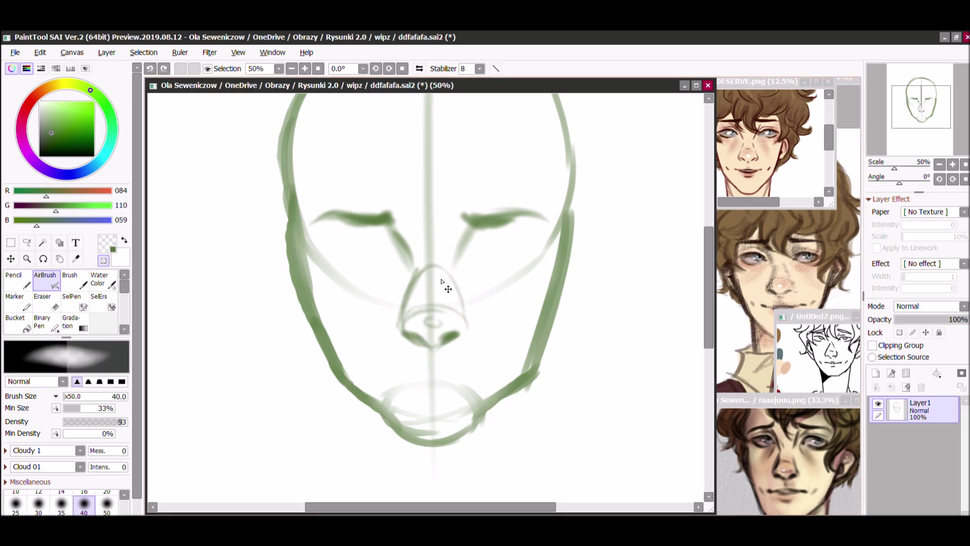
{"action": "mouse_move", "coordinate": [404, 303]}
{"action": "left_mouse_down"}
{"action": "mouse_move", "coordinate": [439, 333]}
{"action": "mouse_move", "coordinate": [419, 346]}
{"action": "left_mouse_up"}
- Clean up the lines inside the nose and erase the center line from the forehead down to the nose tip
{"action": "left_click", "coordinate": [70, 279]}
{"action": "left_click", "coordinate": [103, 260]}
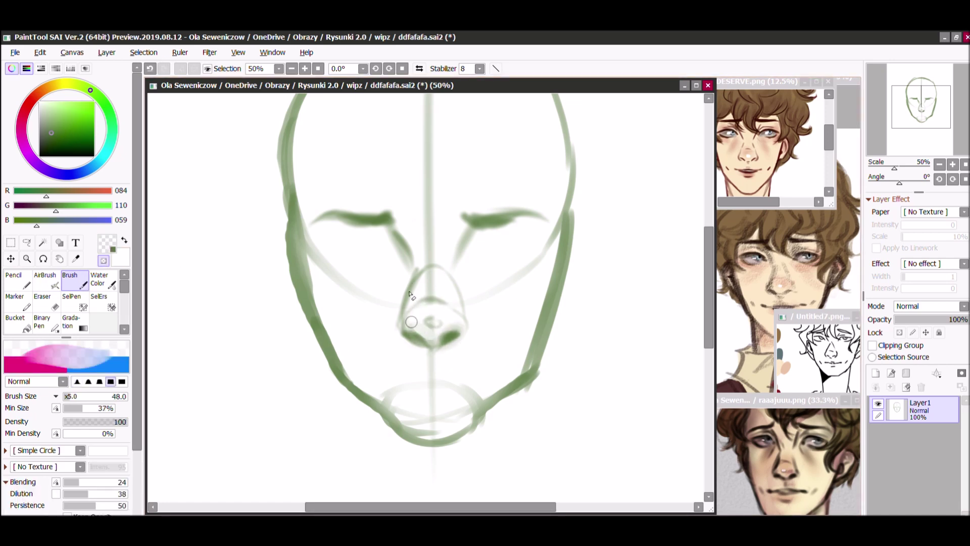
{"action": "key", "text": "n"}
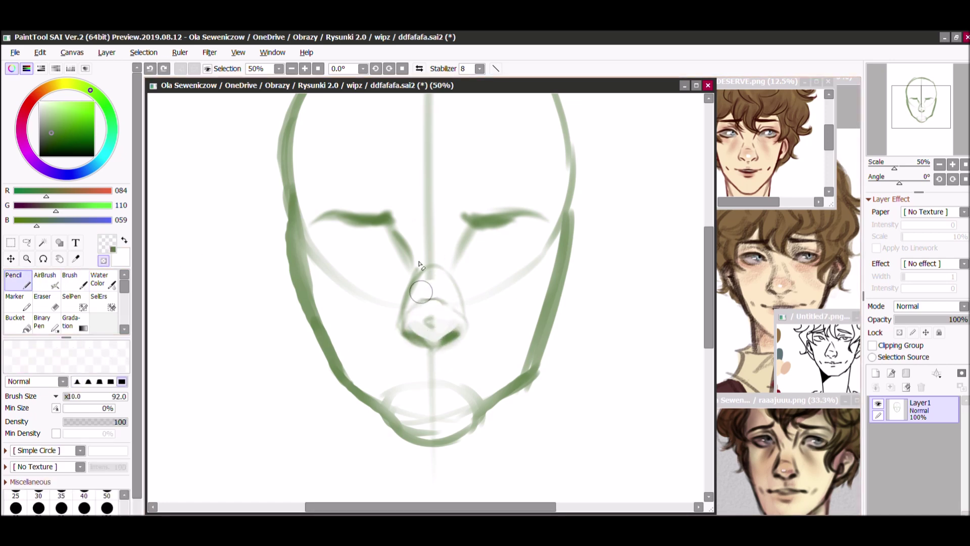
{"action": "left_click_drag", "start_coordinate": [441, 260], "coordinate": [433, 130]}
- Save the drawing and sketch the inner eye socket lines beside the nose bridge with the Brush at size 28
{"action": "key", "text": "b"}
{"action": "key", "text": "ctrl+s"}
{"action": "mouse_move", "coordinate": [484, 241]}
{"action": "left_mouse_down"}
{"action": "mouse_move", "coordinate": [475, 250]}
{"action": "mouse_move", "coordinate": [472, 230]}
{"action": "left_mouse_up"}
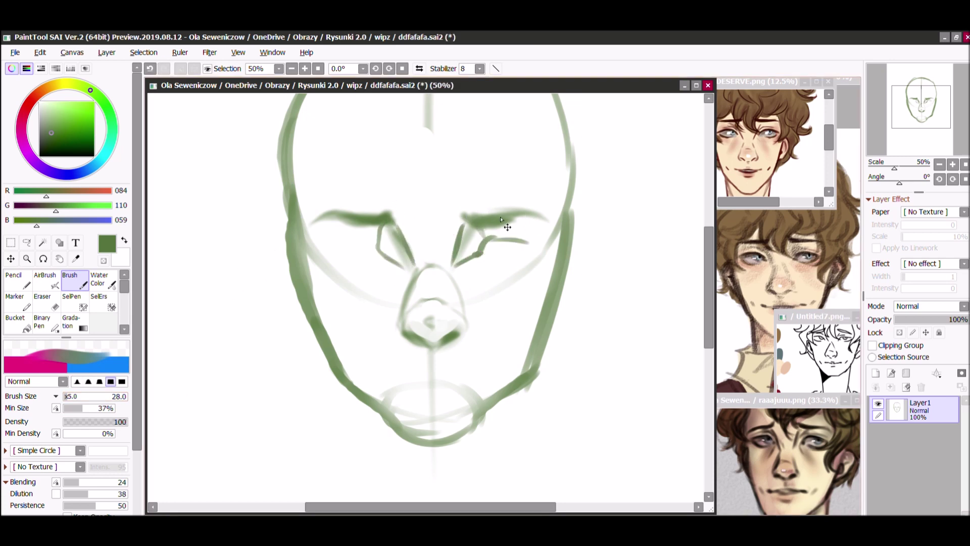
{"action": "key", "text": "ctrl+z"}
- Select both eyebrows with the lasso, shift them slightly upward with a free transform, and deselect
{"action": "key", "text": "l"}
{"action": "left_click_drag", "start_coordinate": [399, 218], "coordinate": [302, 191]}
{"action": "key", "text": "ctrl+t"}
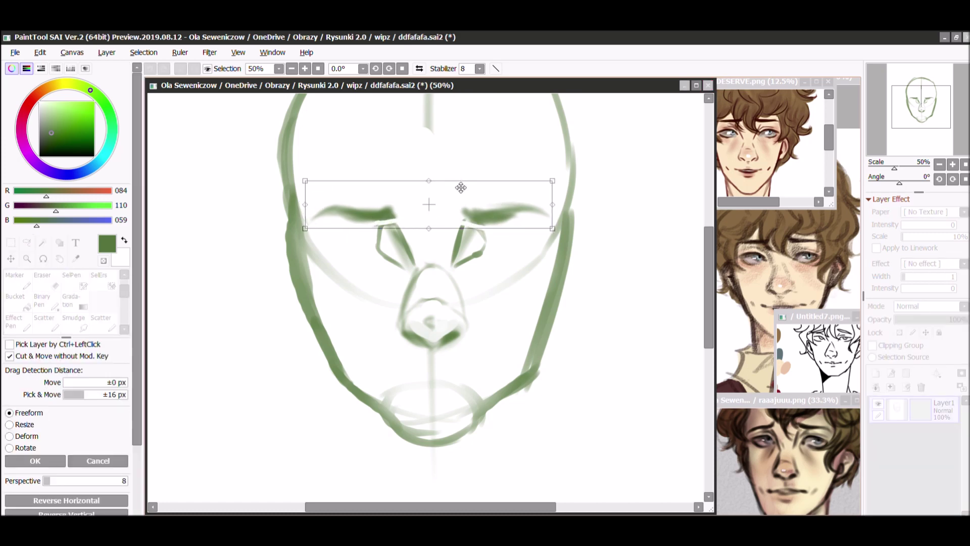
{"action": "key", "text": "Return"}
{"action": "key", "text": "ctrl+d"}
- Outline the almond-shaped eye under the right-hand eyebrow with the Brush at size 28
{"action": "key", "text": "b"}
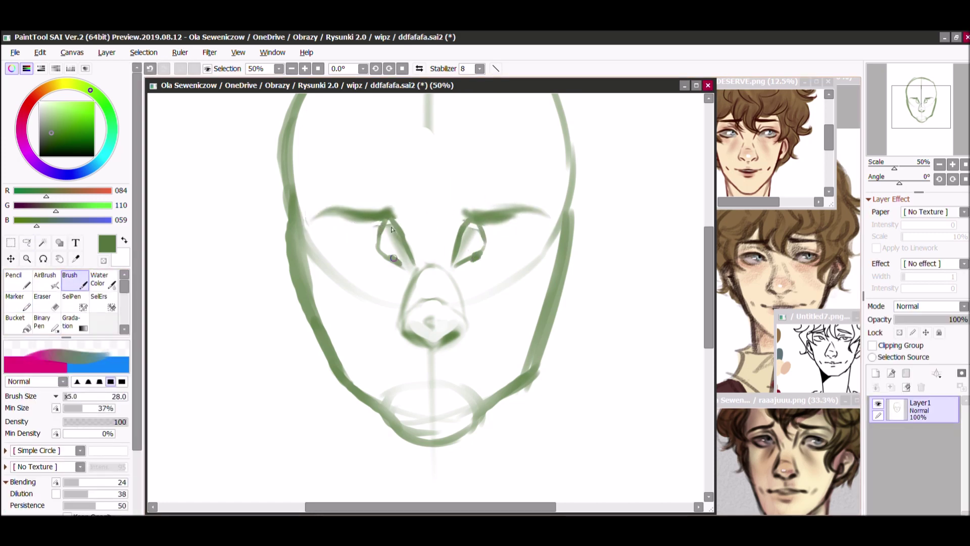
{"action": "left_click_drag", "start_coordinate": [511, 262], "coordinate": [513, 262]}
{"action": "left_click_drag", "start_coordinate": [526, 241], "coordinate": [533, 249]}
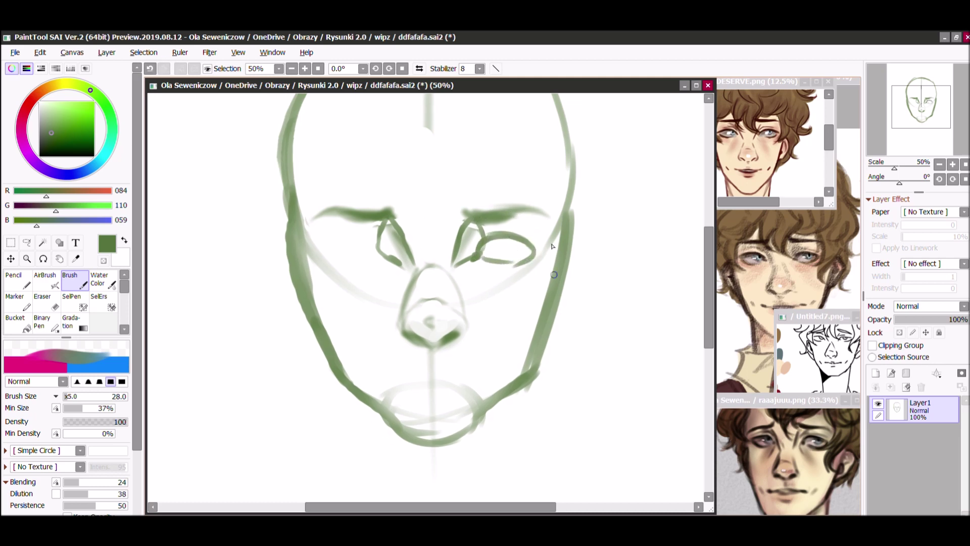
{"action": "key", "text": "ctrl+Tab"}
{"action": "key", "text": "ctrl+Tab"}
{"action": "key", "text": "ctrl+Tab"}
{"action": "key", "text": "ctrl+Tab"}
{"action": "key", "text": "ctrl+Tab"}
{"action": "key", "text": "ctrl+Tab"}
{"action": "key", "text": "ctrl+z"}
- Reselect the eyebrows, readjust their position with another free transform, and clear the selection
{"action": "key", "text": "a"}
{"action": "key", "text": "ctrl+t"}
{"action": "left_click_drag", "start_coordinate": [441, 148], "coordinate": [419, 174]}
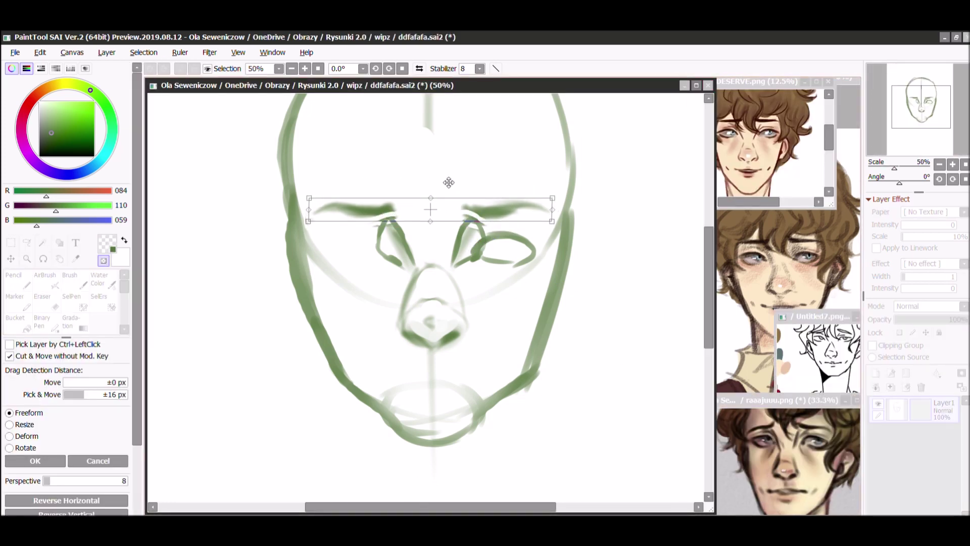
{"action": "key", "text": "Return"}
{"action": "key", "text": "ctrl+d"}
- Darken the inner ends of the eyebrows with the AirBrush at size 40, and reinforce the eye and nose outlines with the Brush
{"action": "key", "text": "n"}
{"action": "key", "text": "bracketleft"}
{"action": "key", "text": "bracketleft"}
{"action": "key", "text": "bracketleft"}
{"action": "key", "text": "bracketleft"}
{"action": "key", "text": "bracketleft"}
{"action": "key", "text": "bracketleft"}
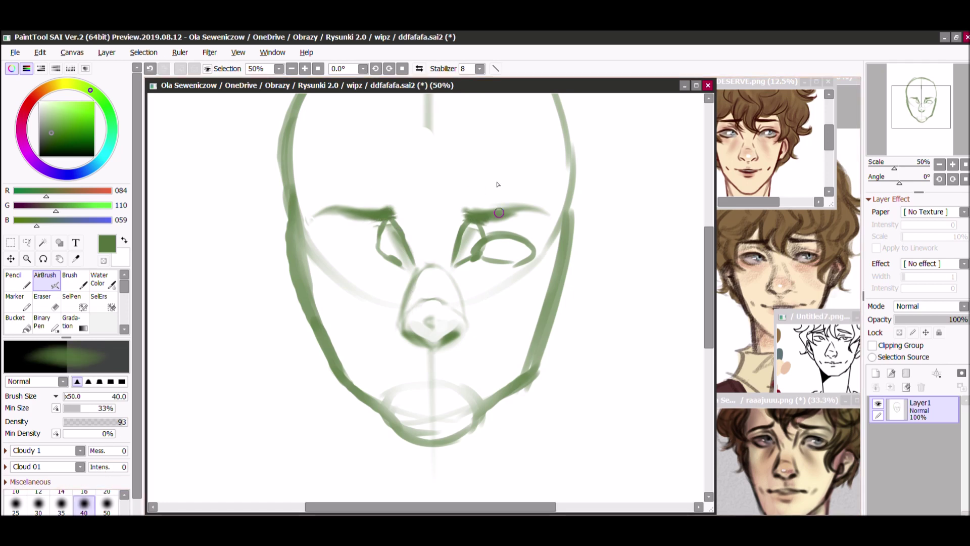
{"action": "key", "text": "b"}
{"action": "left_click_drag", "start_coordinate": [488, 258], "coordinate": [511, 263]}
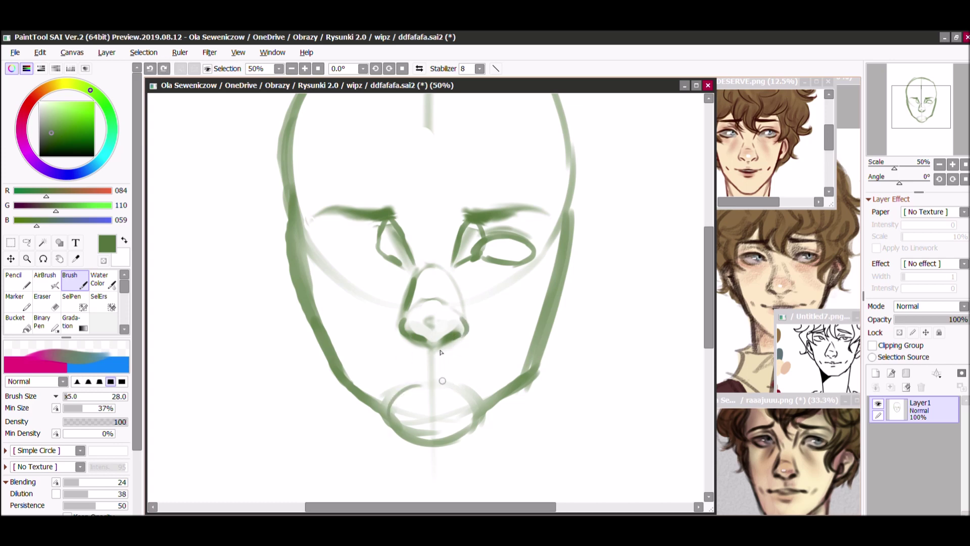
- Sketch the mouth line with short upper and lower lip marks, repositioning the Untitled7.png reference, and save the drawing
{"action": "left_click_drag", "start_coordinate": [819, 316], "coordinate": [843, 347]}
{"action": "left_click_drag", "start_coordinate": [382, 363], "coordinate": [391, 368]}
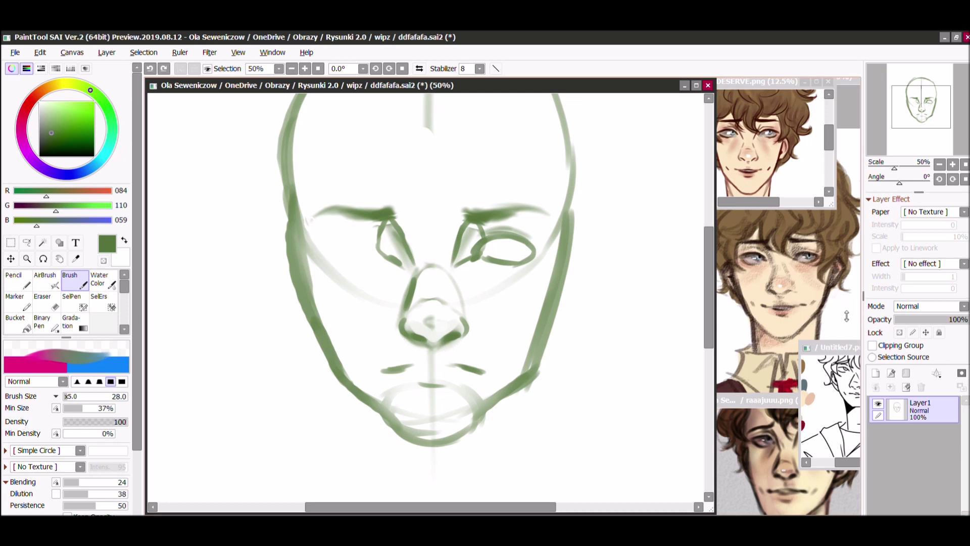
{"action": "left_click_drag", "start_coordinate": [833, 348], "coordinate": [824, 298]}
{"action": "key", "text": "minus"}
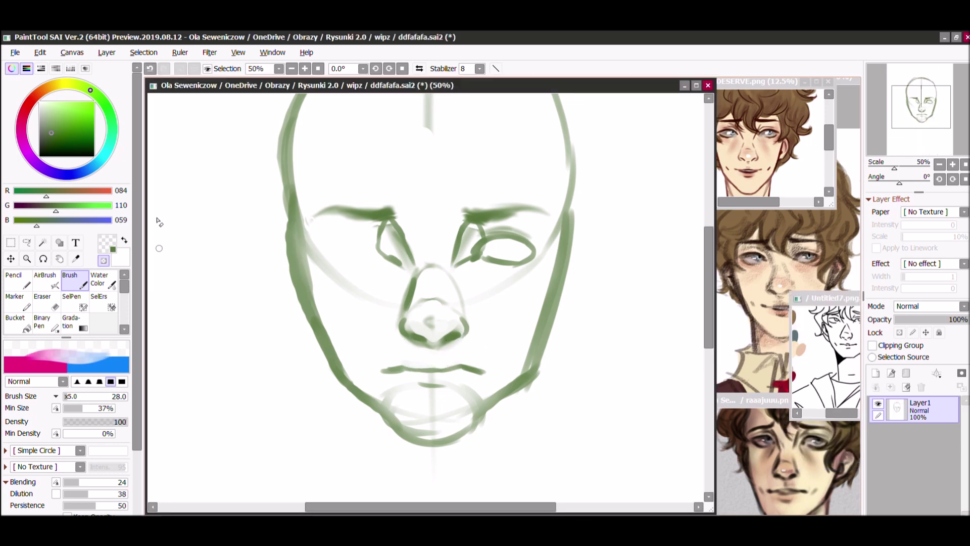
{"action": "key", "text": "minus"}
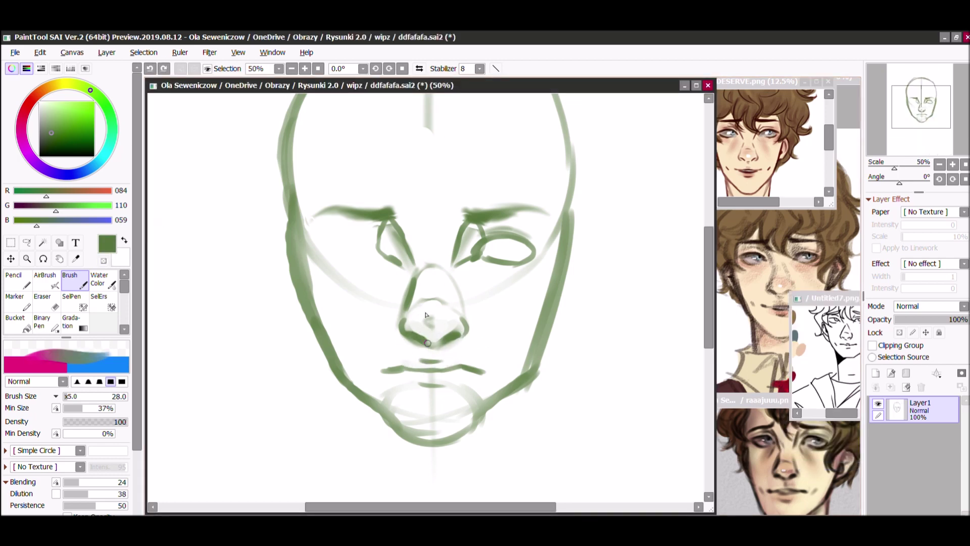
{"action": "key", "text": "v"}
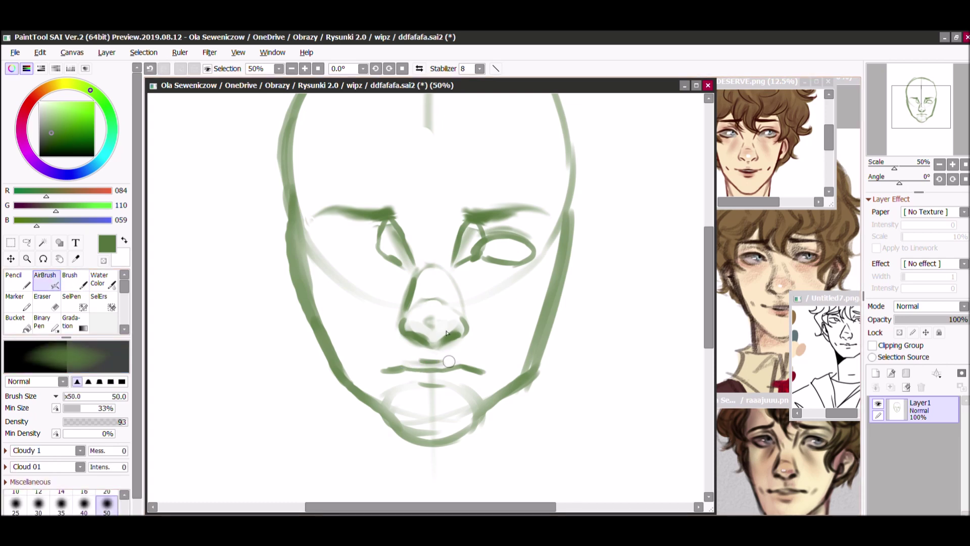
{"action": "key", "text": "ctrl+s"}
- Sketch the iris and pupil inside the outlined eye with the Brush, reducing its size to 32
{"action": "key", "text": "b"}
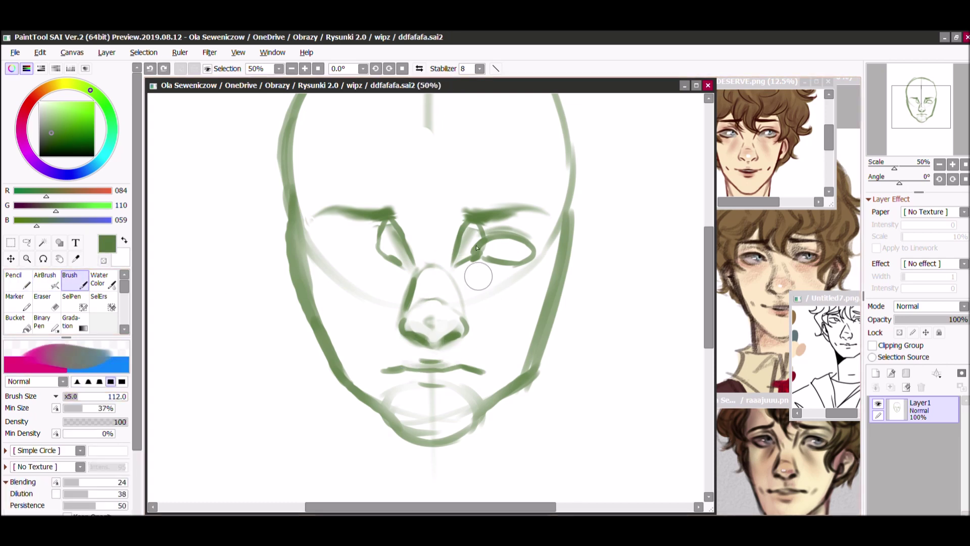
{"action": "key", "text": "bracketleft"}
{"action": "key", "text": "bracketleft"}
{"action": "key", "text": "bracketleft"}
{"action": "key", "text": "bracketleft"}
{"action": "key", "text": "bracketleft"}
{"action": "left_click_drag", "start_coordinate": [497, 240], "coordinate": [512, 254]}
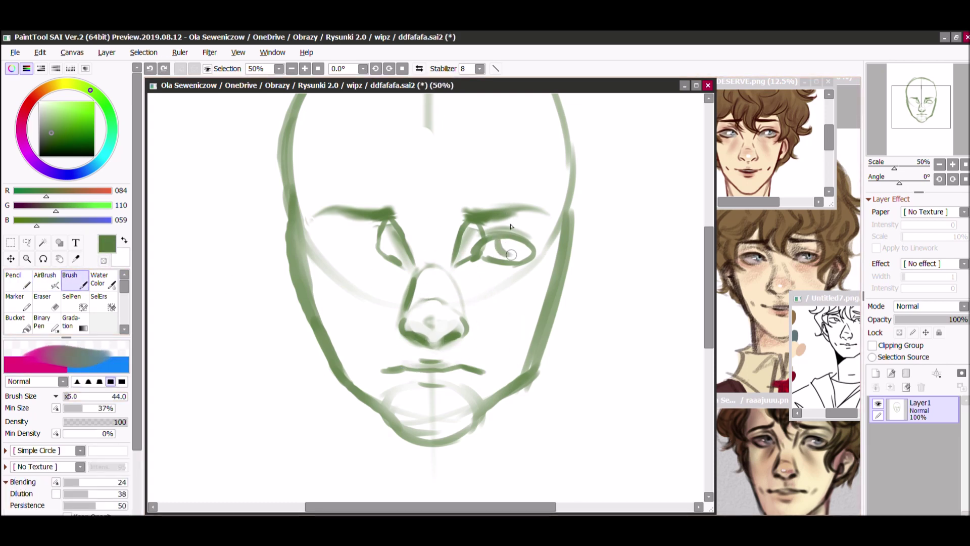
{"action": "key", "text": "bracketleft"}
{"action": "key", "text": "ctrl+z"}
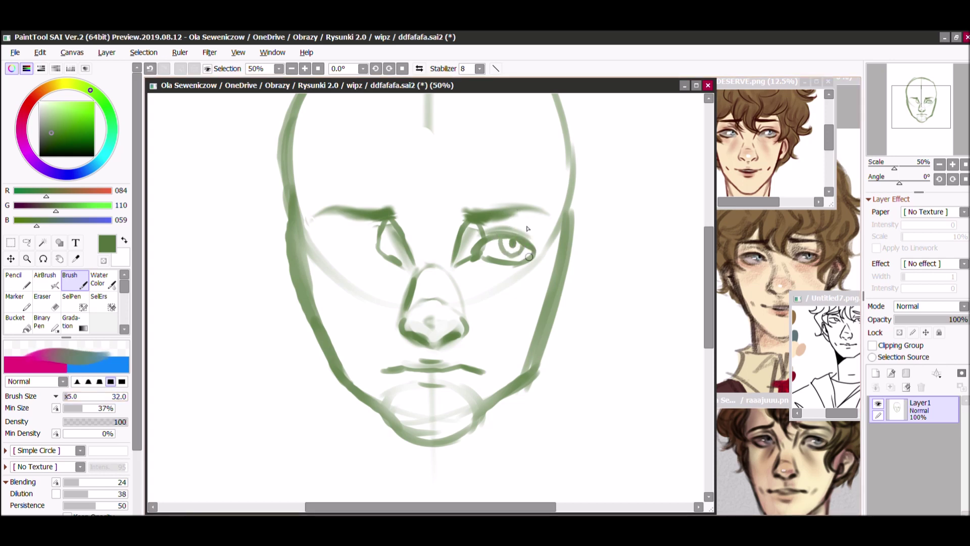
- Sketch both ears between the brow line and the nose base with the Brush at size 48, including inner folds
{"action": "key", "text": "bracketright"}
{"action": "mouse_move", "coordinate": [571, 238]}
{"action": "left_mouse_down"}
{"action": "mouse_move", "coordinate": [593, 219]}
{"action": "mouse_move", "coordinate": [586, 273]}
{"action": "mouse_move", "coordinate": [557, 323]}
{"action": "left_mouse_up"}
{"action": "key", "text": "ctrl+z"}
{"action": "left_click_drag", "start_coordinate": [572, 275], "coordinate": [559, 294]}
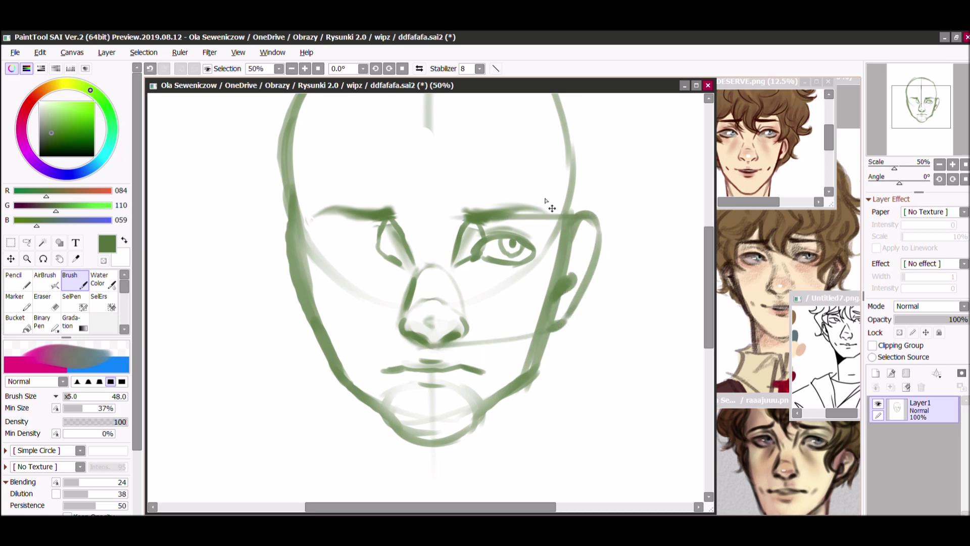
{"action": "mouse_move", "coordinate": [578, 225]}
{"action": "left_mouse_down"}
{"action": "mouse_move", "coordinate": [588, 250]}
{"action": "mouse_move", "coordinate": [561, 268]}
{"action": "left_mouse_up"}
{"action": "mouse_move", "coordinate": [292, 255]}
{"action": "left_mouse_down"}
{"action": "mouse_move", "coordinate": [280, 230]}
{"action": "mouse_move", "coordinate": [277, 273]}
{"action": "mouse_move", "coordinate": [307, 330]}
{"action": "left_mouse_up"}
{"action": "key", "text": "ctrl+z"}
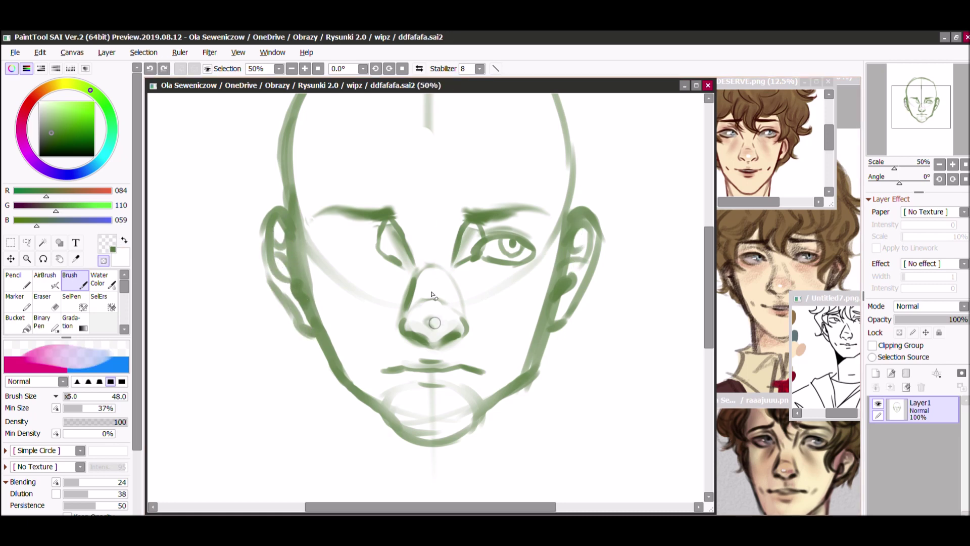
- Reinforce the chin and lower jaw outline with the Brush, and fade the chin's construction oval with the transparent AirBrush
{"action": "left_click", "coordinate": [767, 445]}
{"action": "left_click", "coordinate": [573, 420]}
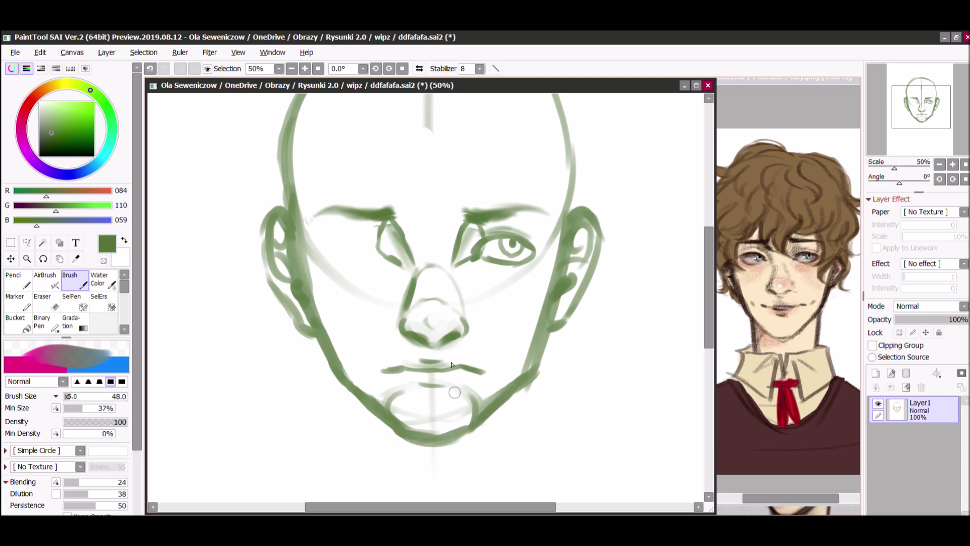
{"action": "left_click_drag", "start_coordinate": [475, 397], "coordinate": [462, 430]}
{"action": "left_click_drag", "start_coordinate": [391, 402], "coordinate": [435, 444]}
{"action": "left_click", "coordinate": [45, 279]}
{"action": "left_click", "coordinate": [104, 260]}
{"action": "mouse_move", "coordinate": [485, 399]}
{"action": "left_mouse_down"}
{"action": "mouse_move", "coordinate": [461, 411]}
{"action": "mouse_move", "coordinate": [462, 397]}
{"action": "left_mouse_up"}
- Outline the second eye under the left-hand eyebrow with the Brush at size 32, consulting the reference portraits
{"action": "left_click", "coordinate": [762, 374]}
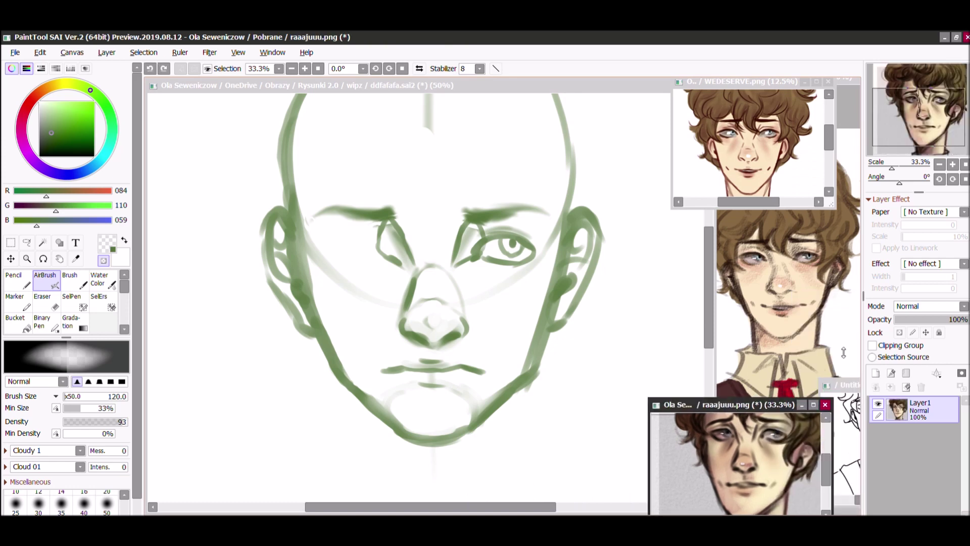
{"action": "left_click", "coordinate": [369, 281]}
{"action": "left_click", "coordinate": [69, 279]}
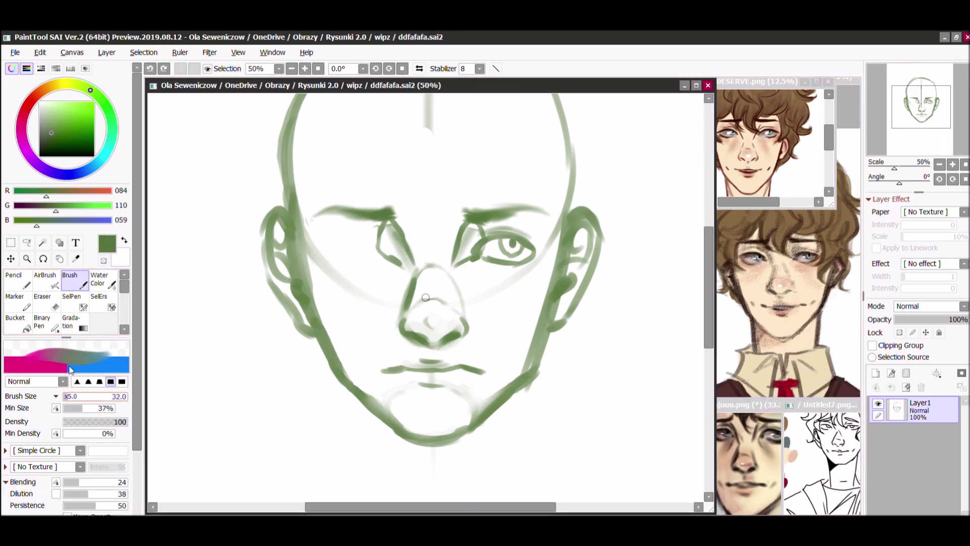
{"action": "left_click_drag", "start_coordinate": [402, 256], "coordinate": [395, 259]}
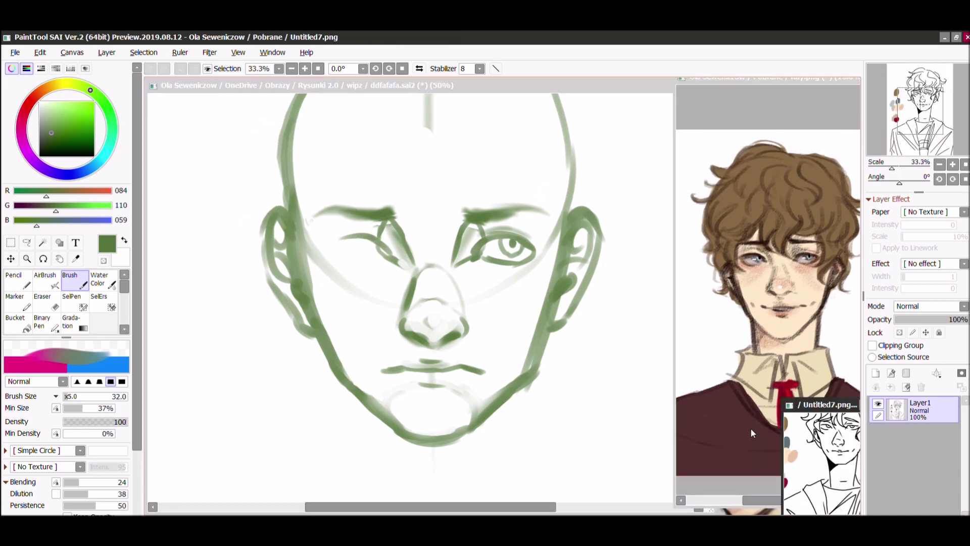
{"action": "left_click", "coordinate": [782, 252]}
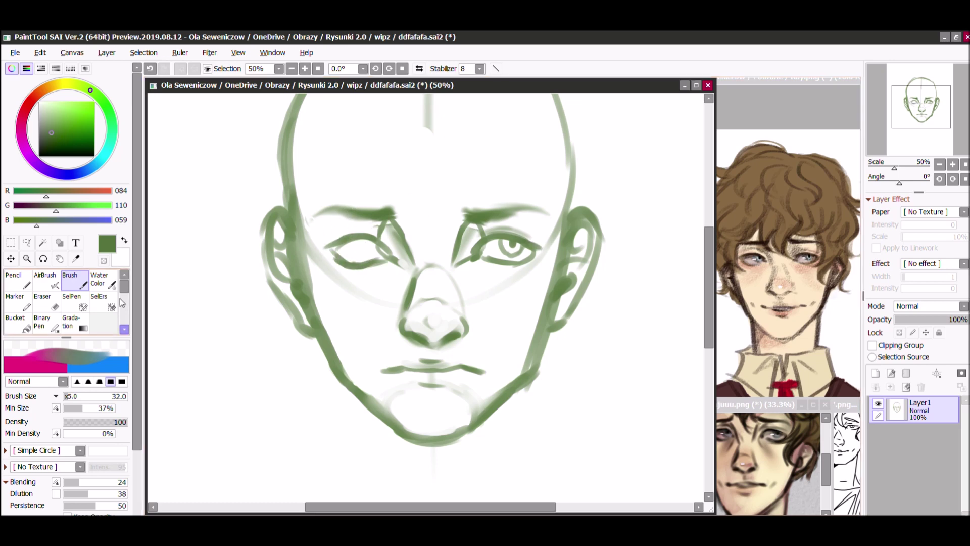
- Mirror the canvas view and correct the brow and eye area with the Smudge tool enlarged to size 823
{"action": "scroll", "coordinate": [70, 303], "scroll_direction": "down", "scroll_amount": 1}
{"action": "left_click", "coordinate": [73, 321]}
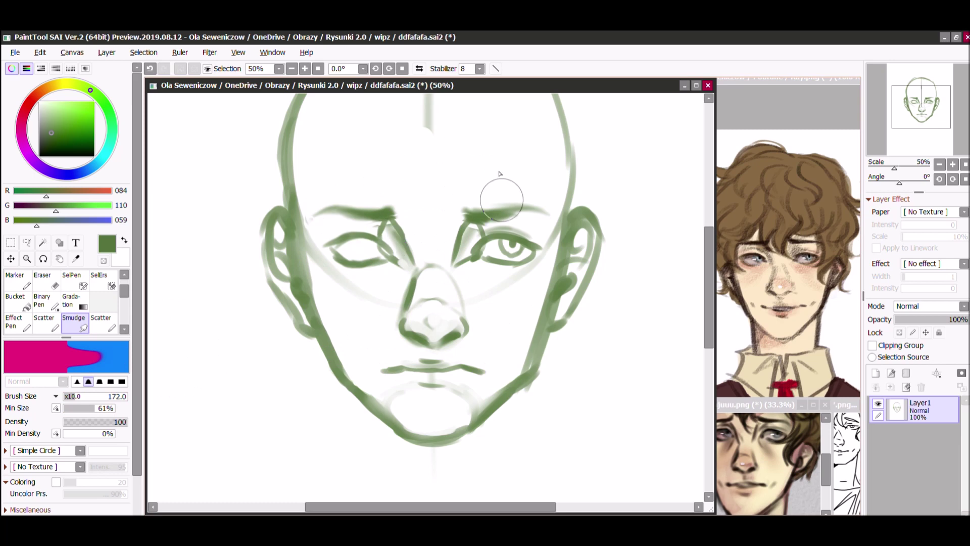
{"action": "key", "text": "h"}
{"action": "scroll", "coordinate": [71, 303], "scroll_direction": "up", "scroll_amount": 1}
{"action": "left_click", "coordinate": [73, 280]}
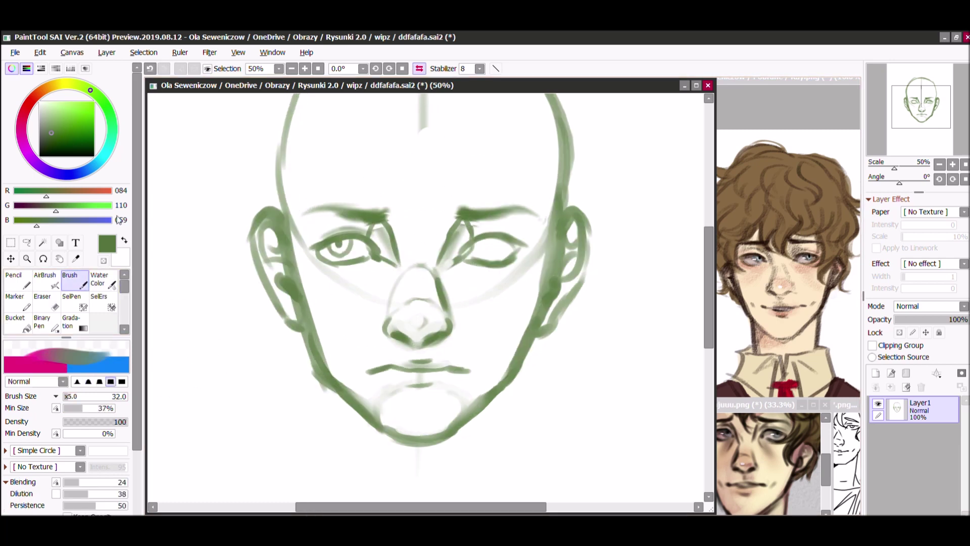
{"action": "left_click", "coordinate": [103, 260]}
{"action": "key", "text": "ctrl+z"}
{"action": "key", "text": "s"}
{"action": "key", "text": "ctrl+y"}
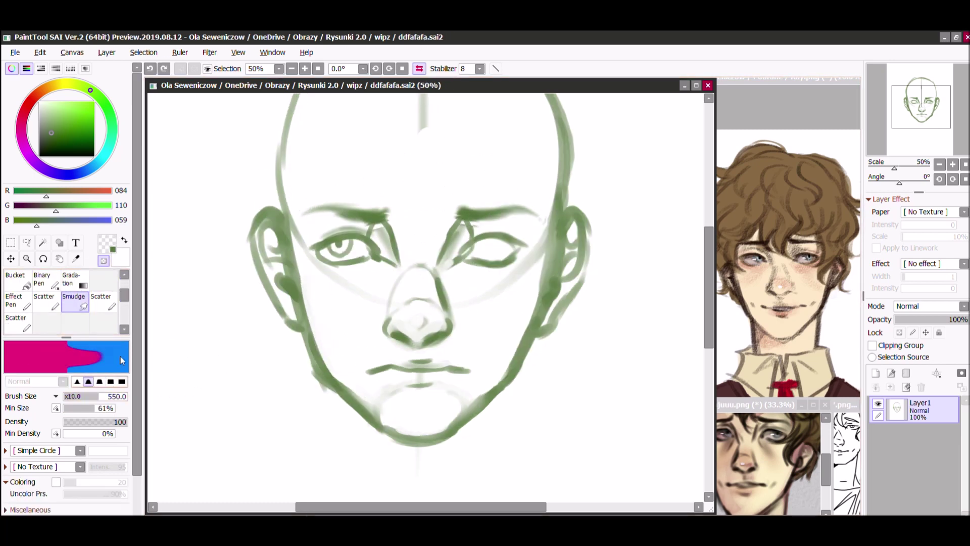
{"action": "left_click_drag", "start_coordinate": [354, 215], "coordinate": [333, 214]}
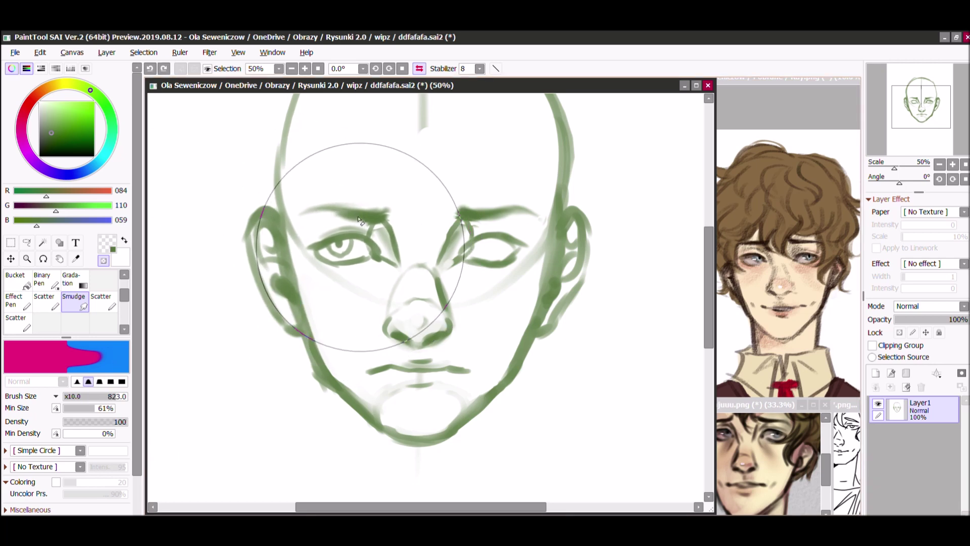
- Nudge the head outline and nose with the Smudge tool at size 968, restore the unmirrored view and save the drawing
{"action": "left_click", "coordinate": [940, 164]}
{"action": "left_click_drag", "start_coordinate": [325, 184], "coordinate": [283, 184]}
{"action": "left_click_drag", "start_coordinate": [430, 273], "coordinate": [411, 313]}
{"action": "key", "text": "h"}
{"action": "key", "text": "ctrl+s"}
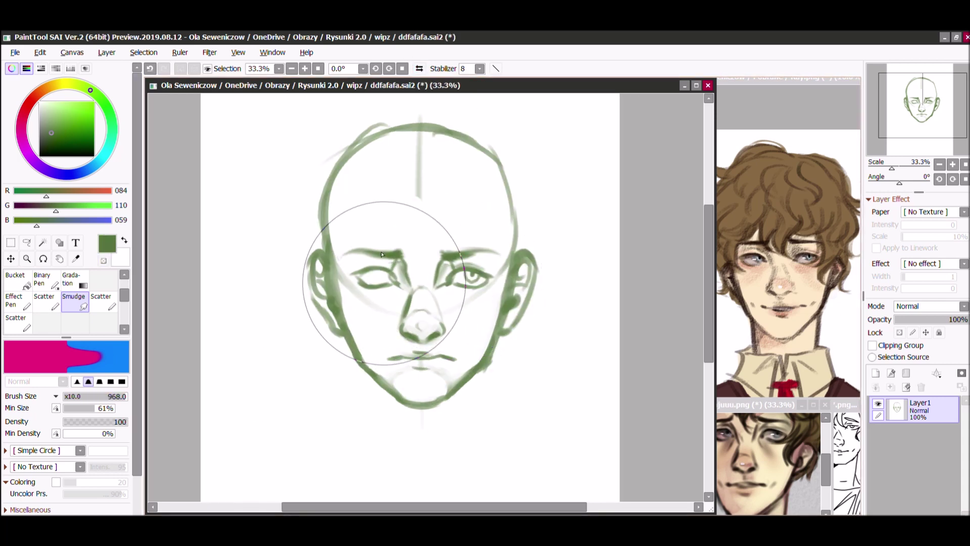
- Draw short creases beside both mouth corners with the Brush at size 52, adjust them with lasso transforms and fade them with the transparent AirBrush
{"action": "key", "text": "b"}
{"action": "left_click_drag", "start_coordinate": [473, 345], "coordinate": [468, 352]}
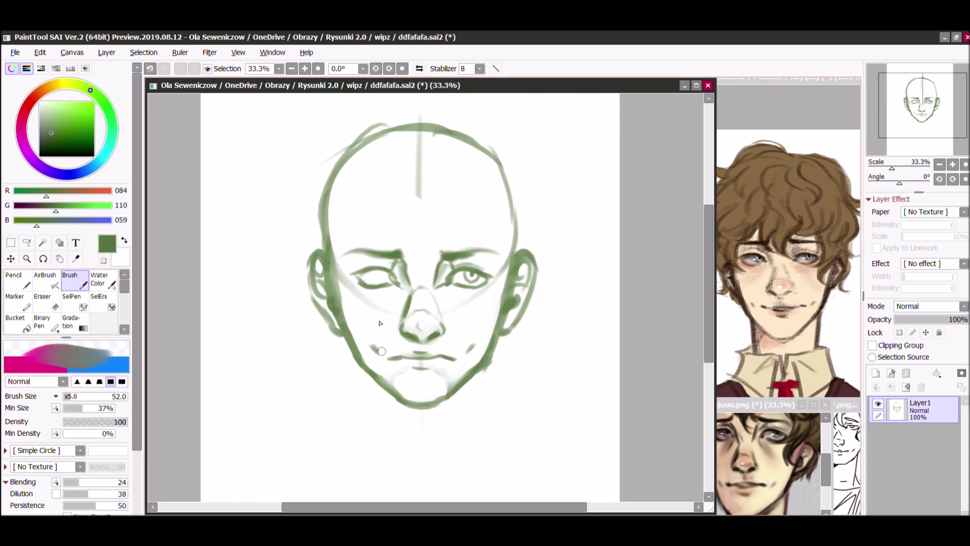
{"action": "key", "text": "l"}
{"action": "left_click_drag", "start_coordinate": [371, 345], "coordinate": [373, 346]}
{"action": "left_click_drag", "start_coordinate": [479, 336], "coordinate": [477, 337]}
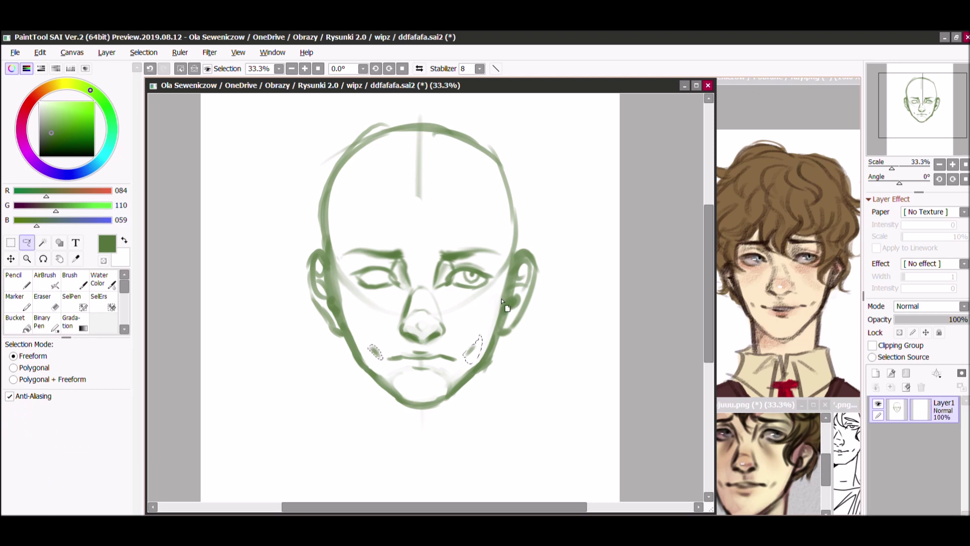
{"action": "key", "text": "ctrl+t"}
{"action": "key", "text": "Return"}
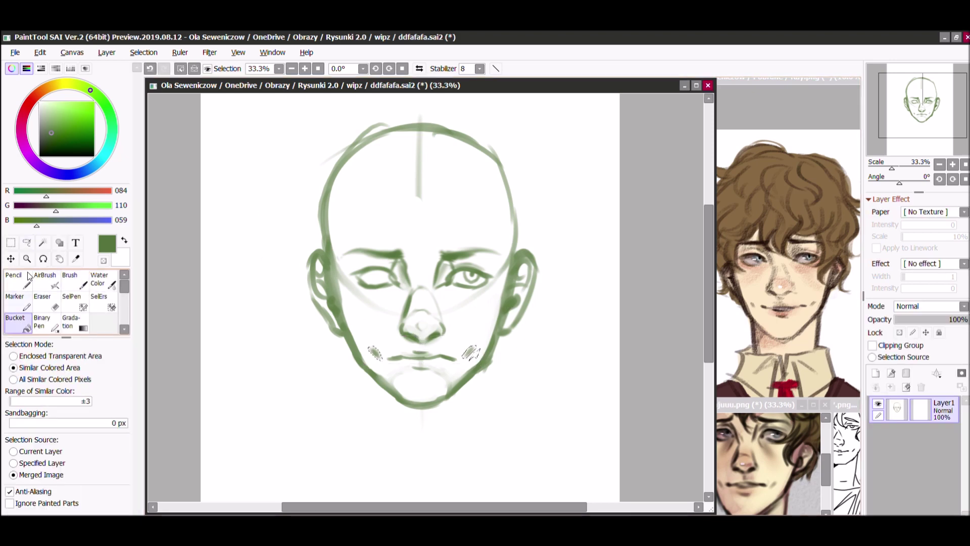
{"action": "key", "text": "v"}
{"action": "key", "text": "ctrl+z"}
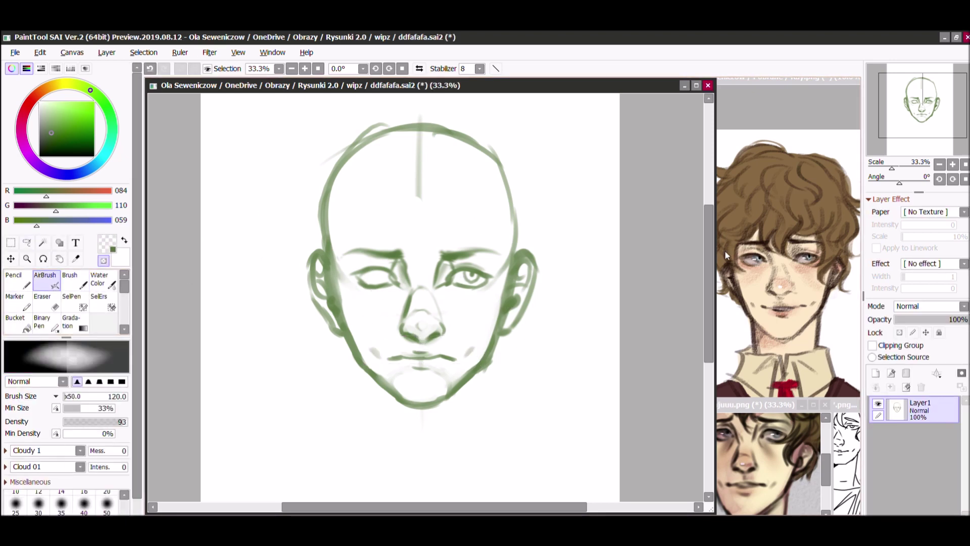
{"action": "key", "text": "b"}
{"action": "key", "text": "bracketright"}
{"action": "key", "text": "bracketright"}
{"action": "key", "text": "bracketright"}
{"action": "key", "text": "bracketright"}
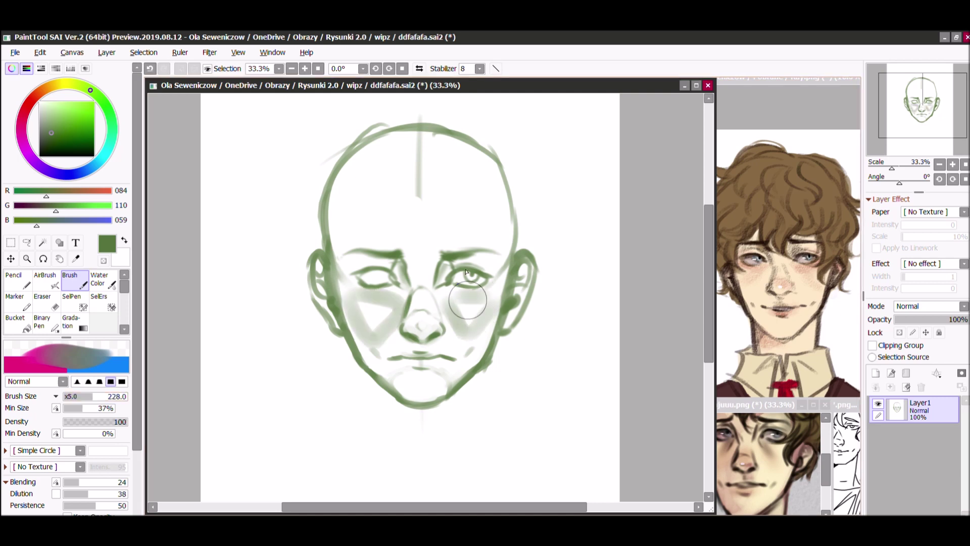
- Draw the iris, pupil and upper eyelid crease of the left-hand eye with the Brush at size 24
{"action": "scroll", "coordinate": [426, 297], "scroll_direction": "up", "scroll_amount": 3}
{"action": "key", "text": "bracketleft"}
{"action": "key", "text": "bracketleft"}
{"action": "key", "text": "bracketleft"}
{"action": "key", "text": "bracketleft"}
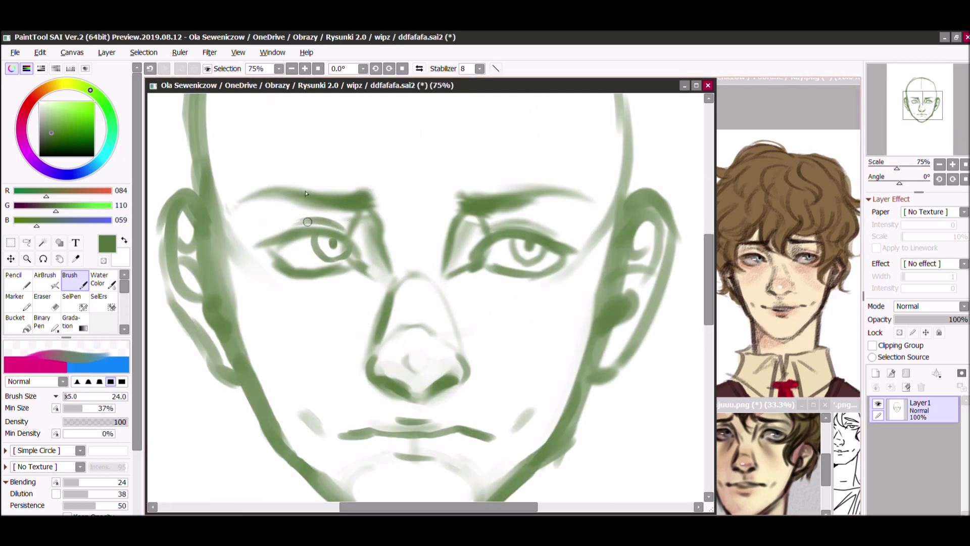
- Draw the matching eyelid crease above the right-hand eye, a short mark between the eyebrows, and darken the right-hand pupil with the Brush
{"action": "left_click_drag", "start_coordinate": [485, 224], "coordinate": [548, 230]}
{"action": "key", "text": "ctrl+z"}
{"action": "scroll", "coordinate": [424, 192], "scroll_direction": "down", "scroll_amount": 3}
{"action": "scroll", "coordinate": [358, 199], "scroll_direction": "up", "scroll_amount": 3}
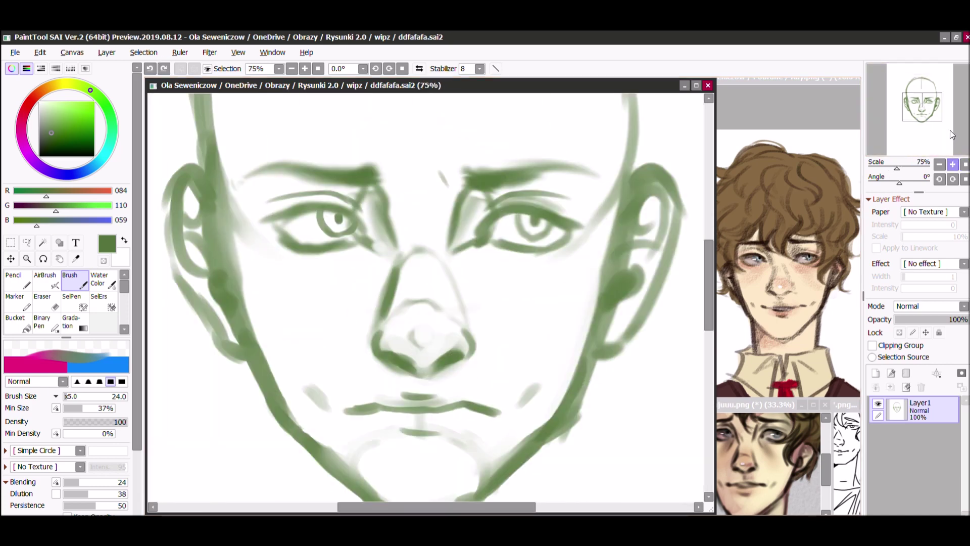
{"action": "key", "text": "e"}
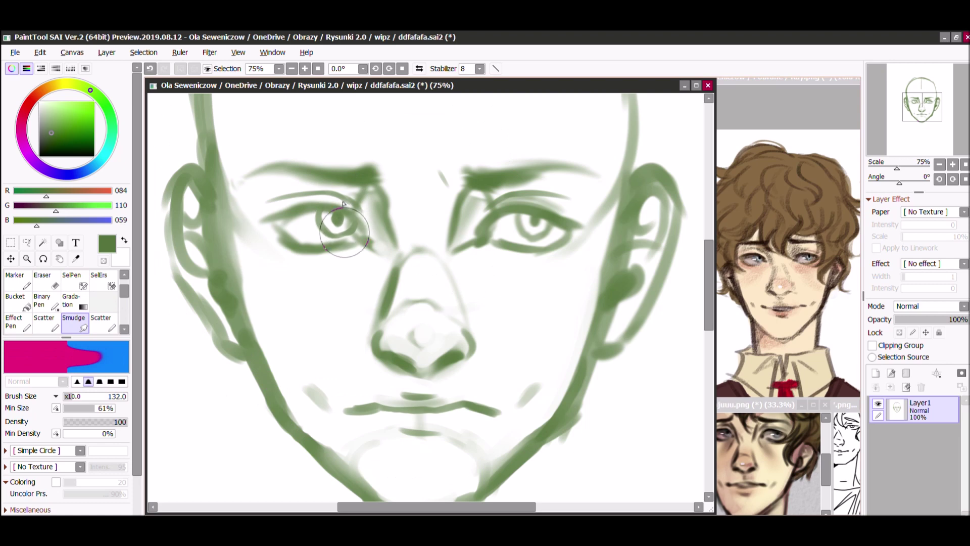
{"action": "key", "text": "b"}
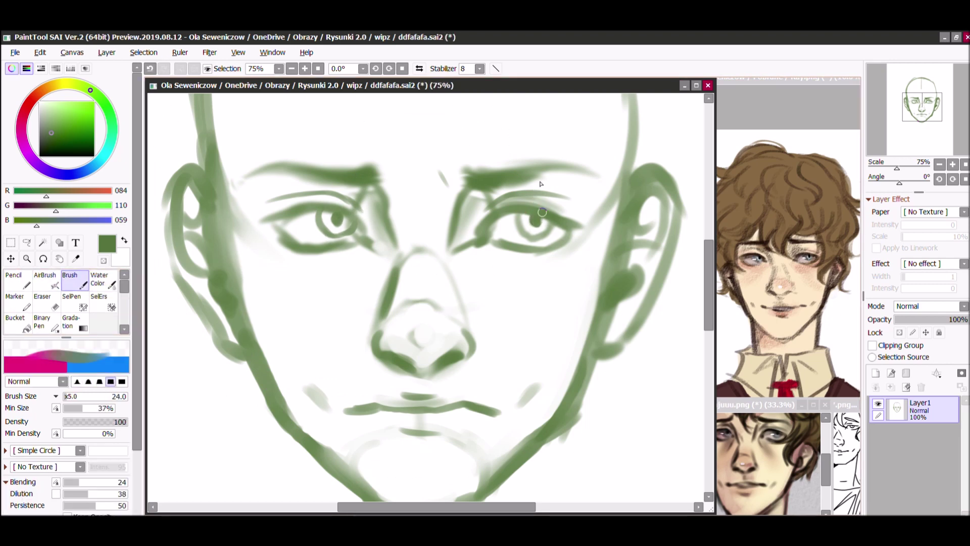
- Add an empty layer above the sketch, refine the head outline on Layer1 with the Smudge tool at size 896, and save
{"action": "scroll", "coordinate": [540, 184], "scroll_direction": "down", "scroll_amount": 3}
{"action": "key", "text": "ctrl+shift+n"}
{"action": "key", "text": "s"}
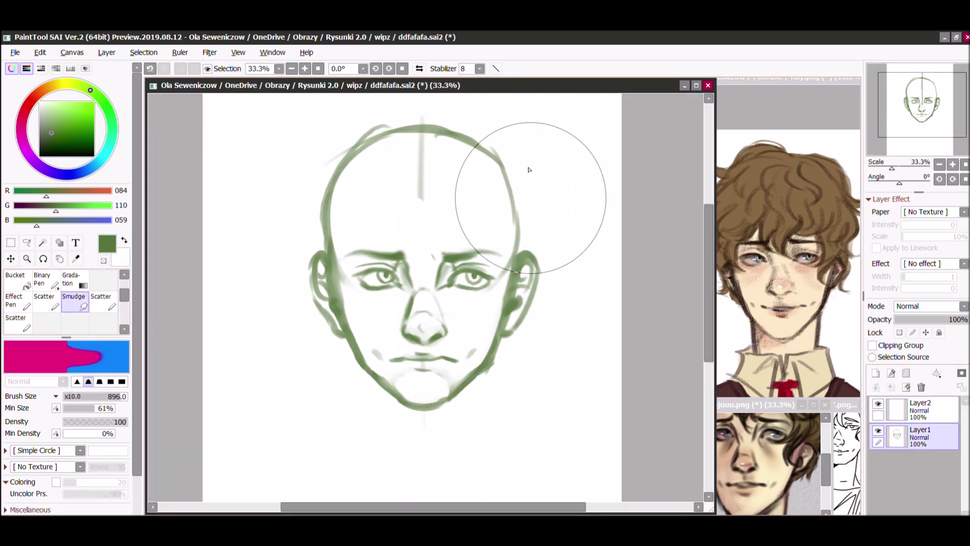
{"action": "key", "text": "ctrl+s"}
- Lasso each eye in turn and transform it to sit slightly closer to the nose
{"action": "left_click", "coordinate": [27, 242]}
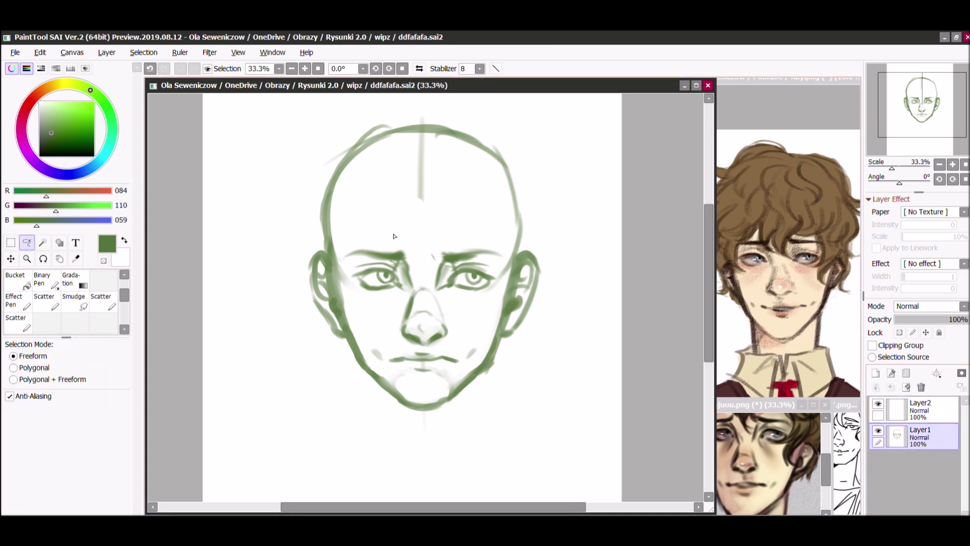
{"action": "left_click_drag", "start_coordinate": [349, 251], "coordinate": [352, 260]}
{"action": "key", "text": "ctrl+t"}
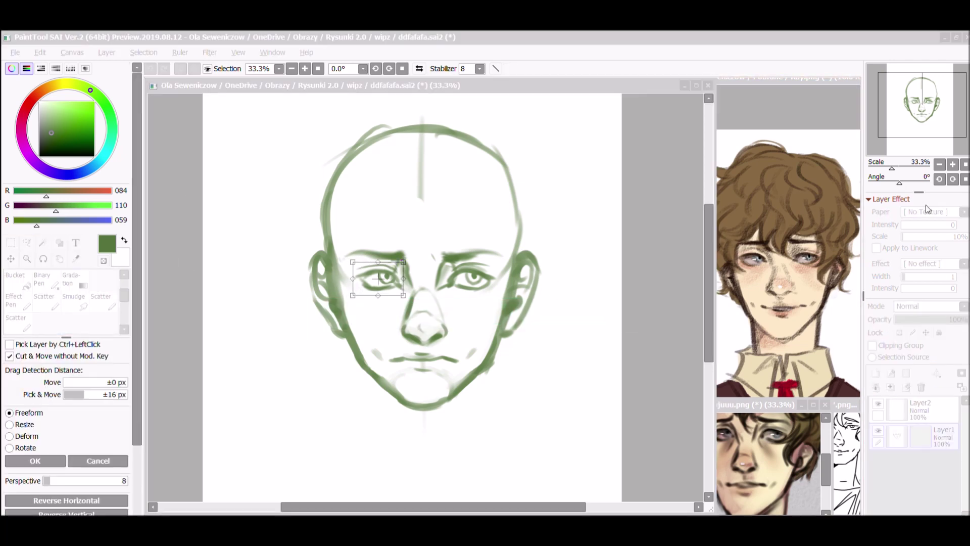
{"action": "key", "text": "Return"}
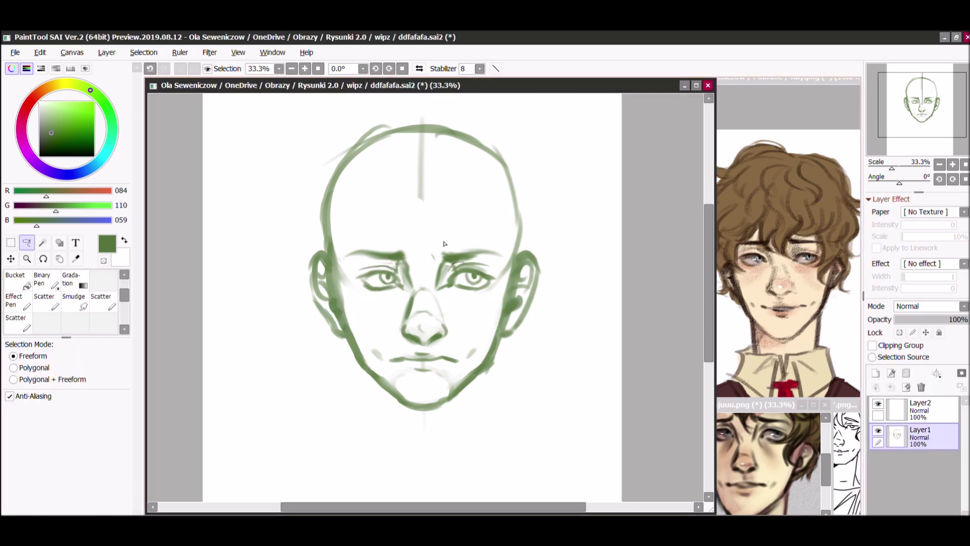
{"action": "key", "text": "ctrl+t"}
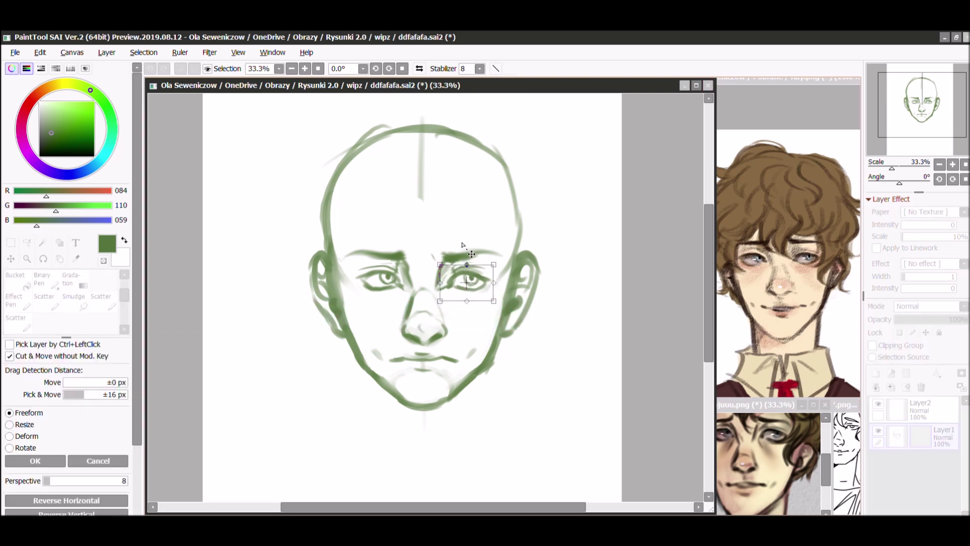
{"action": "key", "text": "Return"}
- Redraw both eyebrows as straighter, crisper strokes with the AirBrush at size 35, after trimming their outer ends
{"action": "key", "text": "ctrl+plus"}
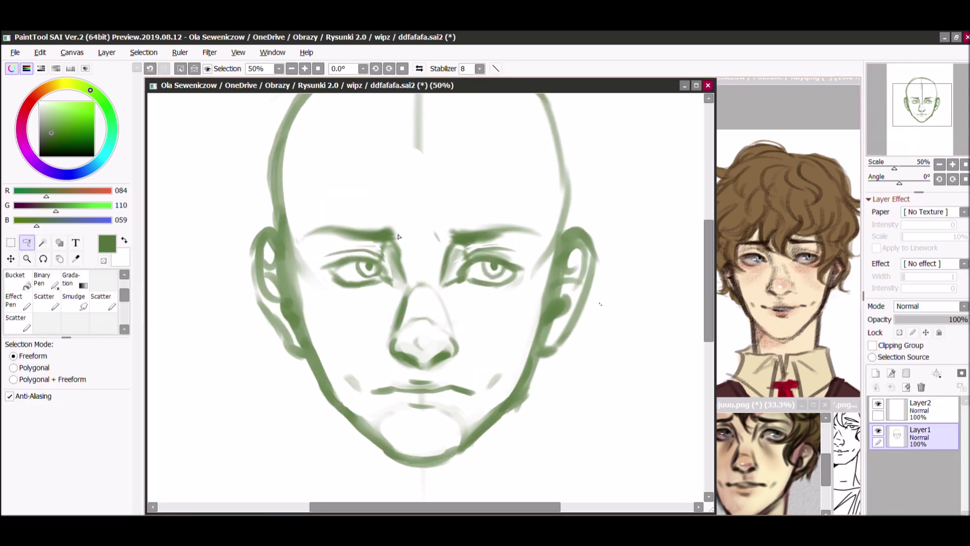
{"action": "scroll", "coordinate": [60, 303], "scroll_direction": "up", "scroll_amount": 2}
{"action": "left_click", "coordinate": [44, 278]}
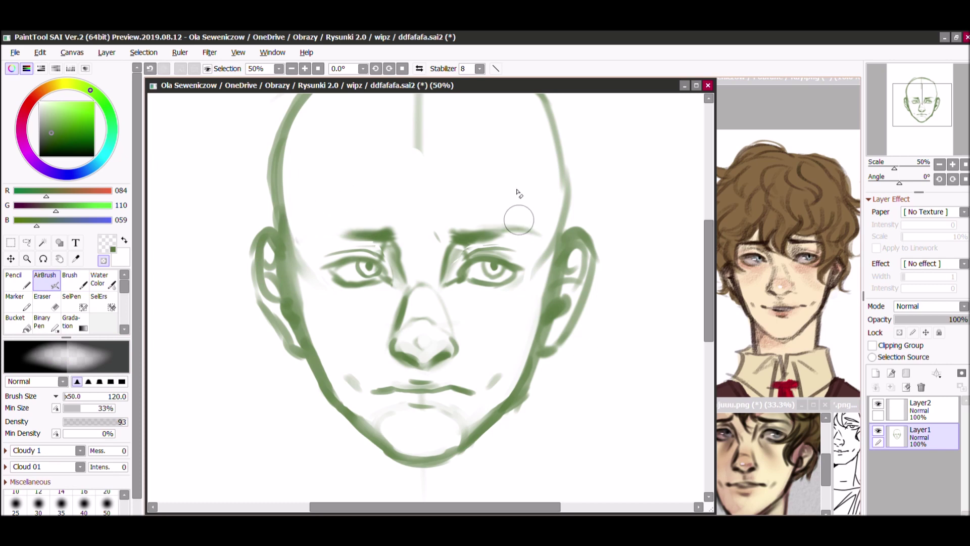
{"action": "key", "text": "ctrl+z"}
{"action": "key", "text": "bracketleft"}
{"action": "key", "text": "bracketleft"}
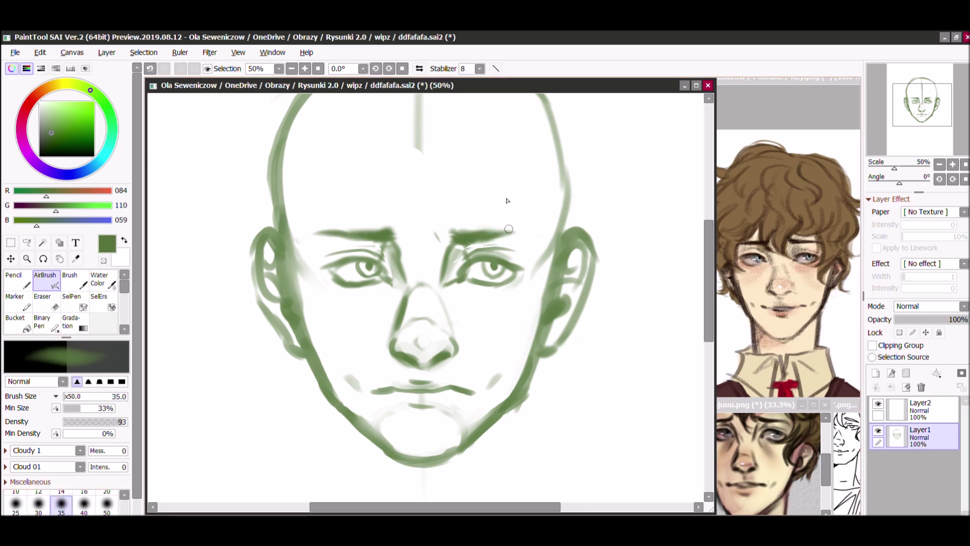
{"action": "left_click_drag", "start_coordinate": [375, 240], "coordinate": [323, 236]}
- Soften the nose construction lines with the transparent AirBrush at size 120 and save the drawing
{"action": "key", "text": "bracketright"}
{"action": "key", "text": "bracketright"}
{"action": "key", "text": "bracketright"}
{"action": "key", "text": "bracketright"}
{"action": "key", "text": "bracketright"}
{"action": "key", "text": "bracketright"}
{"action": "key", "text": "bracketright"}
{"action": "key", "text": "ctrl+s"}
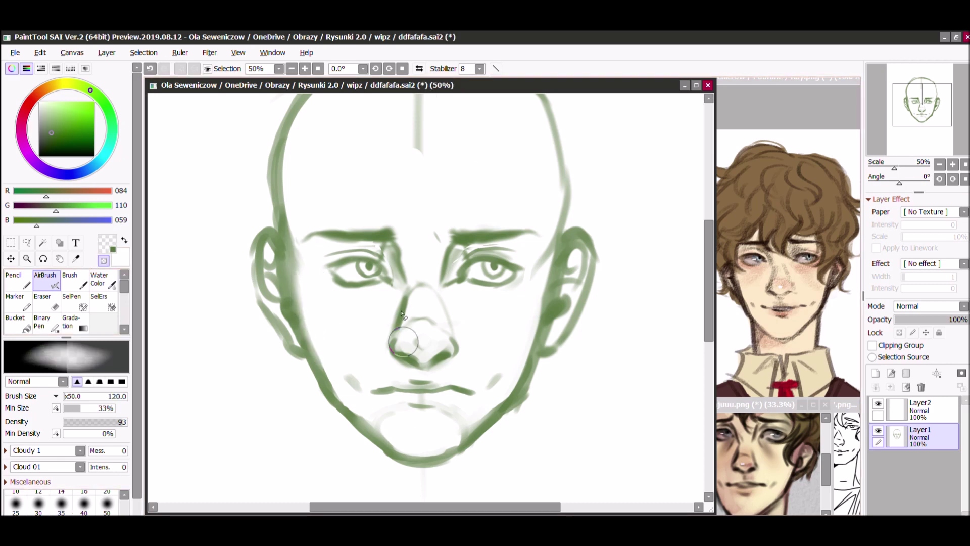
- Recolor the whole sketch dark brown (R 44, G 26, B 17) and reshape the lower face with a freeform transform of the lassoed jaw
{"action": "key", "text": "minus"}
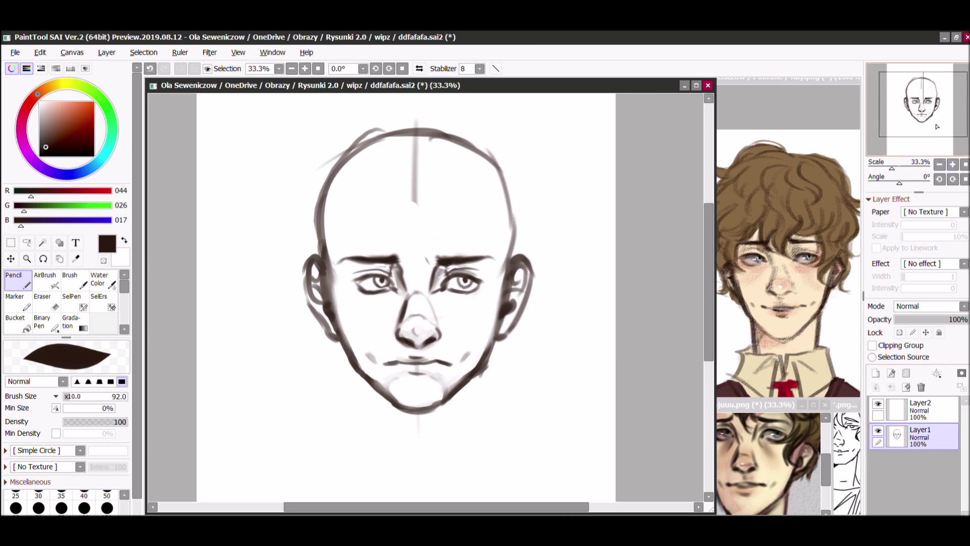
{"action": "key", "text": "a"}
{"action": "mouse_move", "coordinate": [482, 305]}
{"action": "left_mouse_down"}
{"action": "mouse_move", "coordinate": [511, 431]}
{"action": "mouse_move", "coordinate": [503, 433]}
{"action": "left_mouse_up"}
{"action": "key", "text": "ctrl+t"}
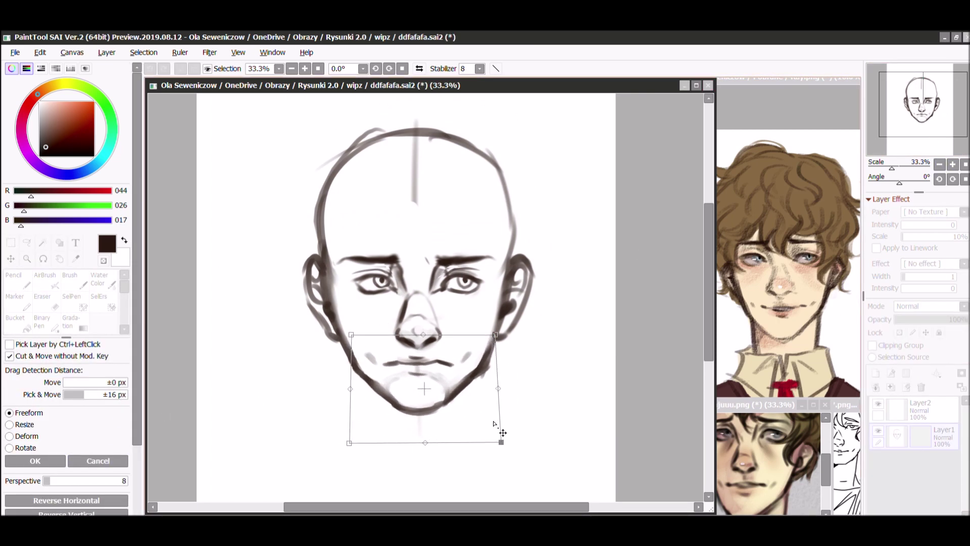
{"action": "key", "text": "Return"}
- Fade the chin oval and lower forehead centre line with the transparent AirBrush, and redefine the lower lip with the Brush at size 24
{"action": "key", "text": "v"}
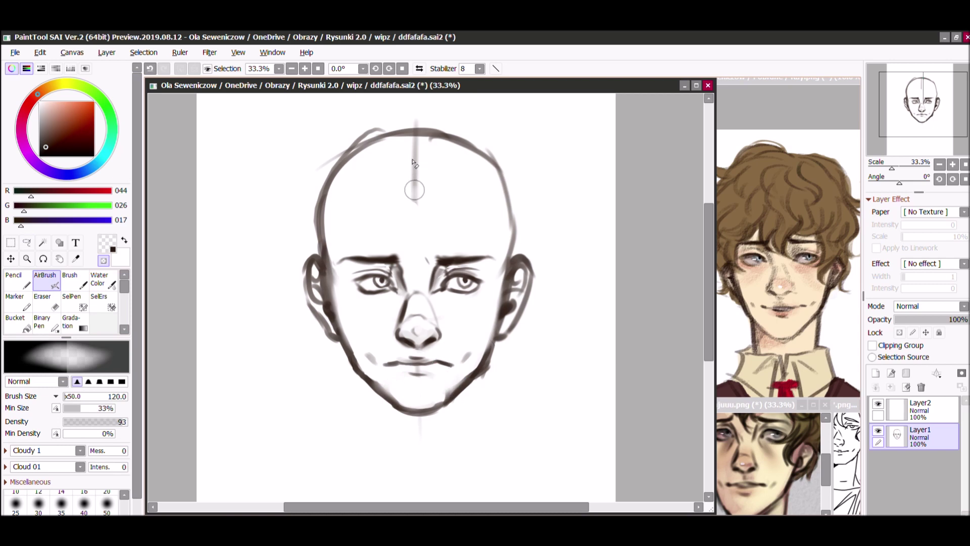
{"action": "key", "text": "b"}
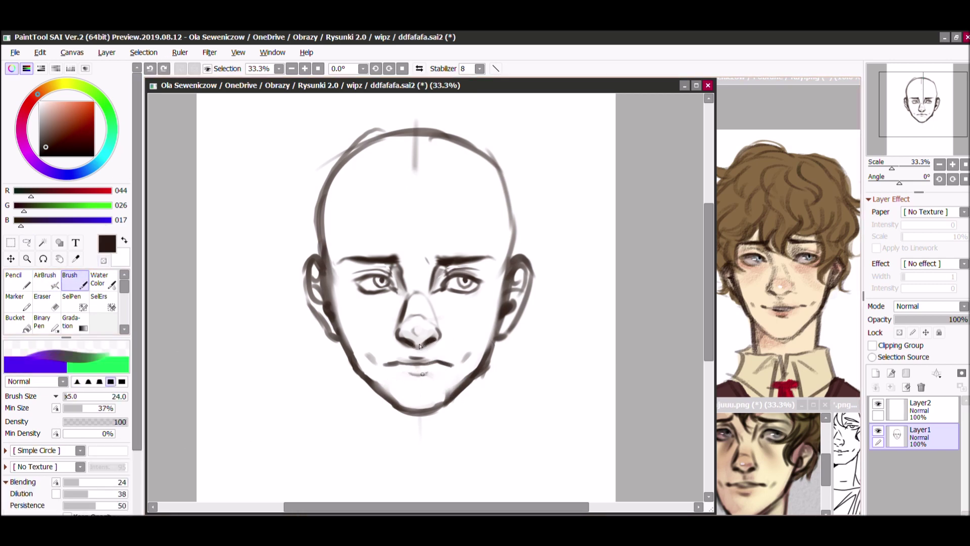
{"action": "scroll", "coordinate": [419, 313], "scroll_direction": "up", "scroll_amount": 3}
{"action": "scroll", "coordinate": [66, 354], "scroll_direction": "down", "scroll_amount": 3}
{"action": "key", "text": "ctrl+s"}
{"action": "scroll", "coordinate": [586, 263], "scroll_direction": "down", "scroll_amount": 3}
{"action": "key", "text": "s"}
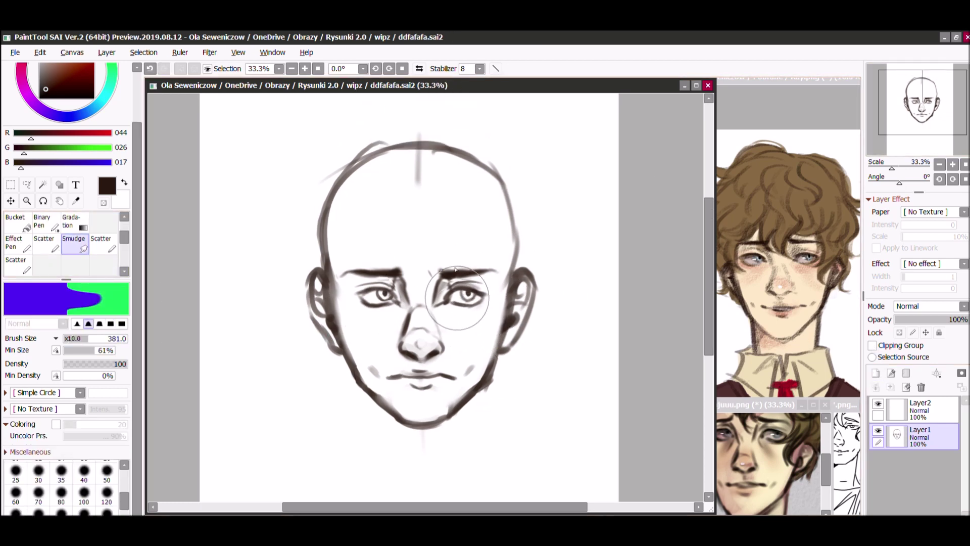
- Draw a neck line below each side of the jaw on Layer2 with the Brush at size 40
{"action": "left_click", "coordinate": [920, 409]}
{"action": "key", "text": "b"}
{"action": "key", "text": "minus"}
{"action": "scroll", "coordinate": [404, 252], "scroll_direction": "up", "scroll_amount": 1}
{"action": "left_click_drag", "start_coordinate": [462, 299], "coordinate": [457, 353]}
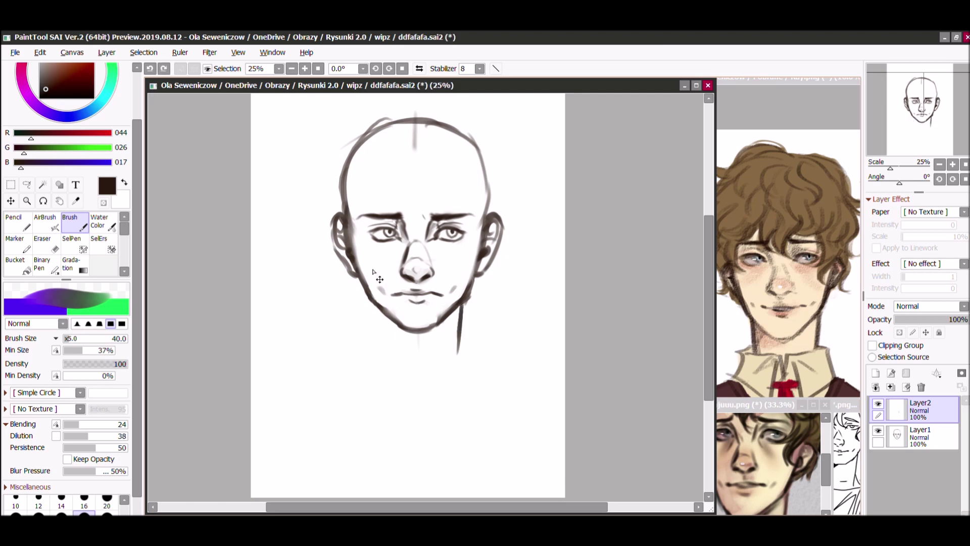
{"action": "key", "text": "ctrl+z"}
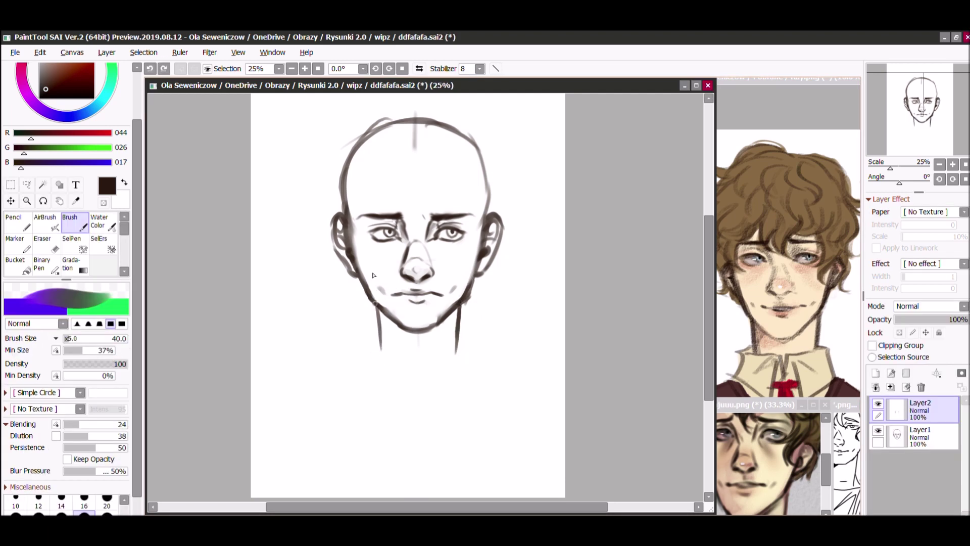
- Shade the left-hand side of the neck under the jaw with the Brush, adjusting its size between strokes
{"action": "key", "text": "bracketright"}
{"action": "key", "text": "bracketright"}
{"action": "key", "text": "bracketright"}
{"action": "key", "text": "bracketright"}
{"action": "key", "text": "bracketright"}
{"action": "key", "text": "bracketright"}
{"action": "key", "text": "ctrl+y"}
{"action": "key", "text": "bracketleft"}
{"action": "key", "text": "bracketleft"}
{"action": "key", "text": "bracketleft"}
{"action": "mouse_move", "coordinate": [377, 313]}
{"action": "left_mouse_down"}
{"action": "mouse_move", "coordinate": [404, 357]}
{"action": "mouse_move", "coordinate": [412, 351]}
{"action": "mouse_move", "coordinate": [404, 349]}
{"action": "left_mouse_up"}
{"action": "left_click_drag", "start_coordinate": [437, 302], "coordinate": [450, 316]}
- Flare both neck lines toward the shoulders and add a diagonal neck muscle line with the Brush at size 50
{"action": "left_click", "coordinate": [107, 505]}
{"action": "left_click_drag", "start_coordinate": [385, 341], "coordinate": [373, 371]}
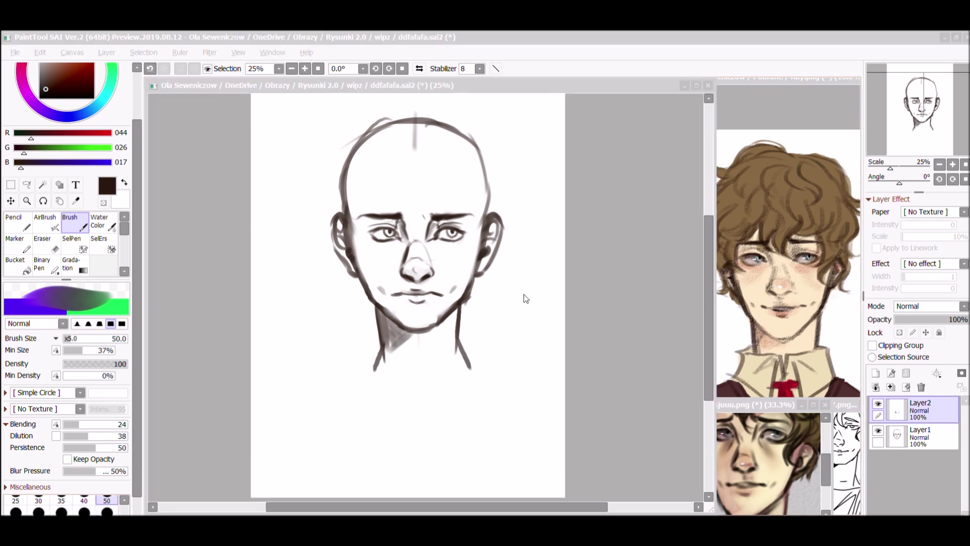
{"action": "left_click", "coordinate": [590, 278]}
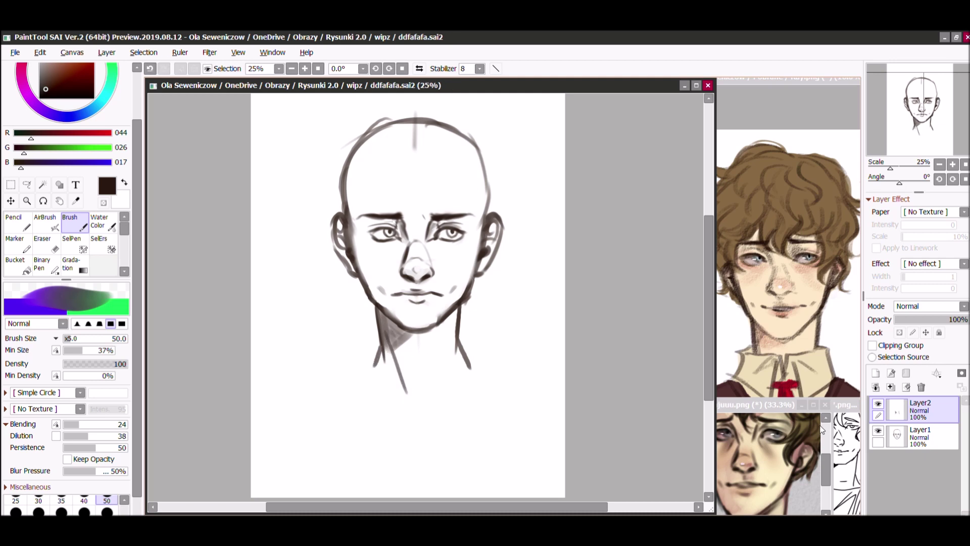
- Bring up the line-art reference portrait and sketch the first curved fringe strands above the eyebrows with the Brush
{"action": "key", "text": "ctrl+Tab"}
{"action": "key", "text": "ctrl+Tab"}
{"action": "key", "text": "ctrl+Tab"}
{"action": "key", "text": "ctrl+plus"}
{"action": "key", "text": "ctrl+z"}
{"action": "key", "text": "ctrl+minus"}
{"action": "left_click_drag", "start_coordinate": [381, 245], "coordinate": [405, 258]}
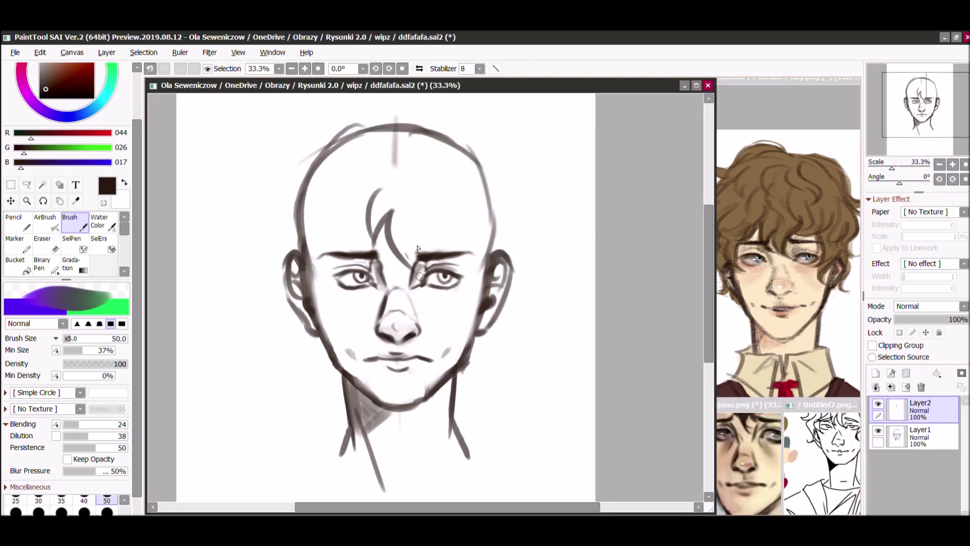
- Sketch curved fringe strands across the forehead, down to both eyes and over the crown with the Brush at size 50
{"action": "left_click_drag", "start_coordinate": [429, 179], "coordinate": [410, 259]}
{"action": "mouse_move", "coordinate": [429, 222]}
{"action": "left_mouse_down"}
{"action": "mouse_move", "coordinate": [461, 187]}
{"action": "mouse_move", "coordinate": [477, 202]}
{"action": "mouse_move", "coordinate": [459, 166]}
{"action": "mouse_move", "coordinate": [404, 207]}
{"action": "mouse_move", "coordinate": [457, 166]}
{"action": "mouse_move", "coordinate": [353, 197]}
{"action": "mouse_move", "coordinate": [352, 210]}
{"action": "mouse_move", "coordinate": [298, 225]}
{"action": "mouse_move", "coordinate": [291, 237]}
{"action": "mouse_move", "coordinate": [293, 217]}
{"action": "left_mouse_up"}
{"action": "key", "text": "ctrl+z"}
{"action": "left_click_drag", "start_coordinate": [323, 251], "coordinate": [346, 298]}
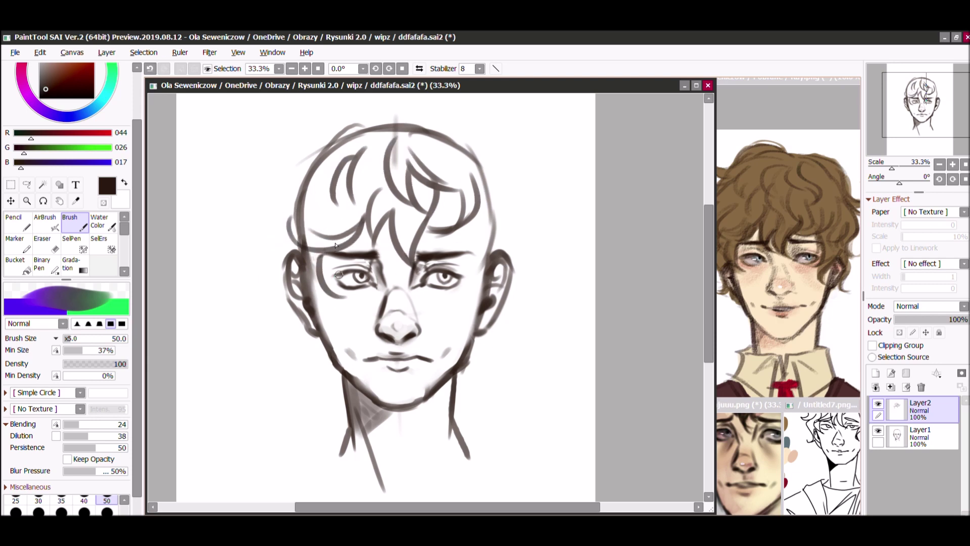
{"action": "left_click_drag", "start_coordinate": [479, 244], "coordinate": [451, 297]}
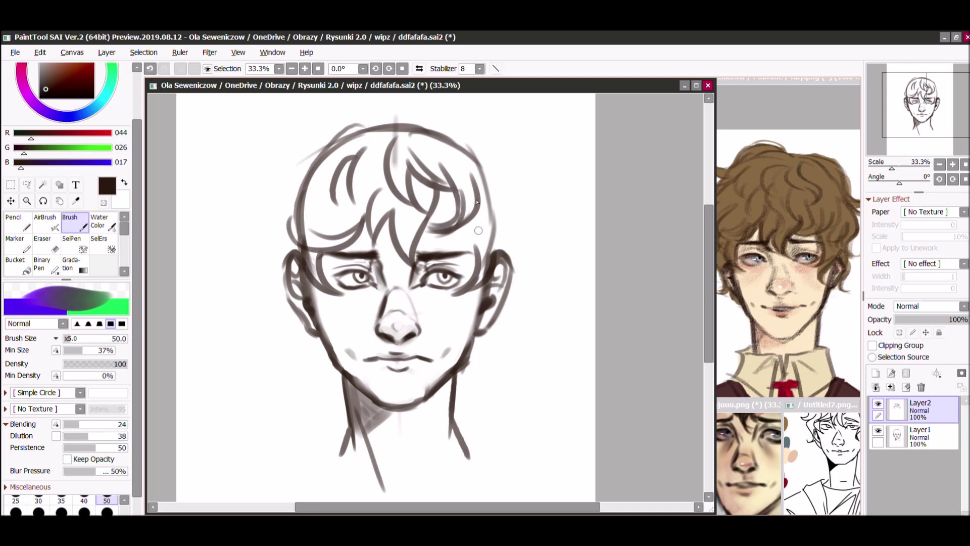
{"action": "key", "text": "ctrl+z"}
{"action": "left_click_drag", "start_coordinate": [410, 115], "coordinate": [471, 172]}
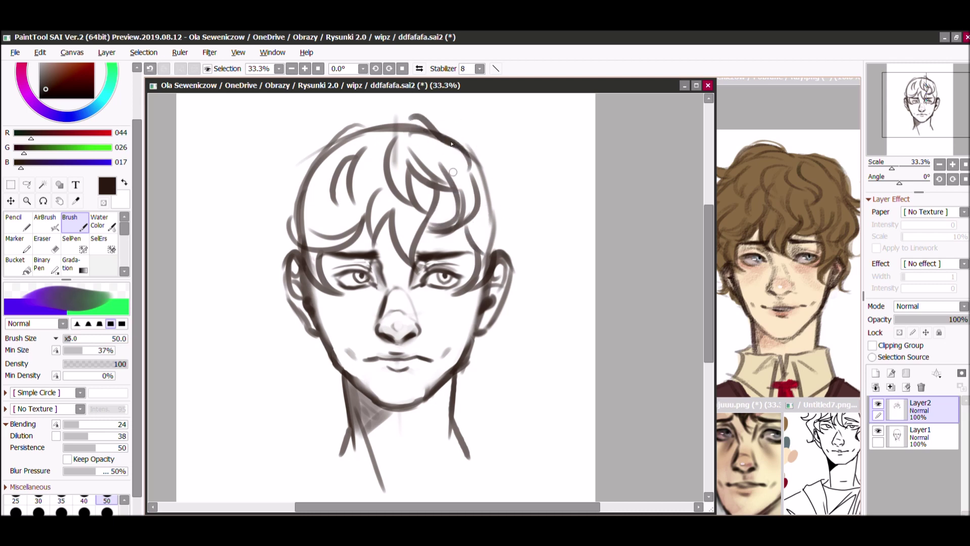
- Bring the colored reference portrait Ray.png into view and sketch wavy hair curls around both ears with the Brush
{"action": "left_click", "coordinate": [796, 214]}
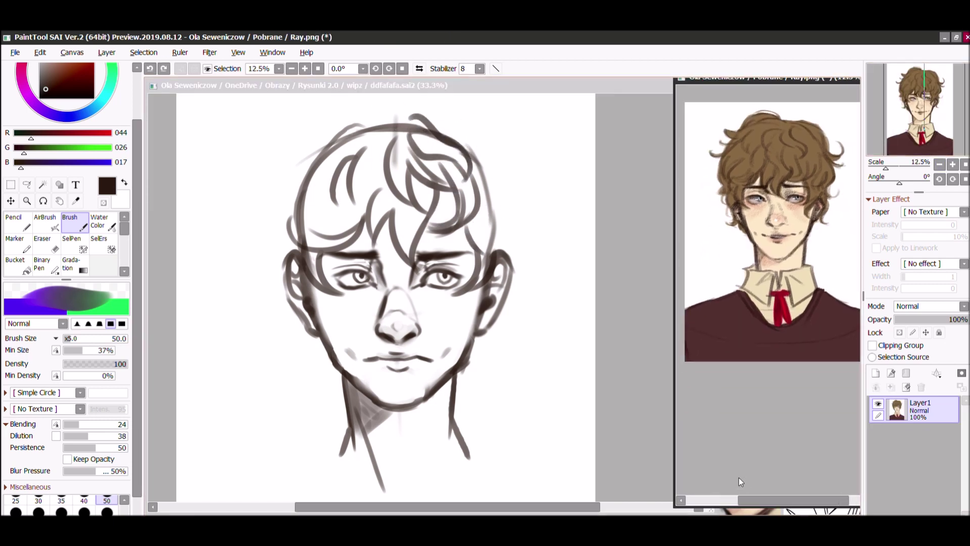
{"action": "left_click", "coordinate": [399, 160]}
{"action": "mouse_move", "coordinate": [492, 174]}
{"action": "left_mouse_down"}
{"action": "mouse_move", "coordinate": [513, 252]}
{"action": "mouse_move", "coordinate": [530, 272]}
{"action": "mouse_move", "coordinate": [522, 271]}
{"action": "mouse_move", "coordinate": [535, 318]}
{"action": "left_mouse_up"}
{"action": "left_click_drag", "start_coordinate": [307, 276], "coordinate": [318, 308]}
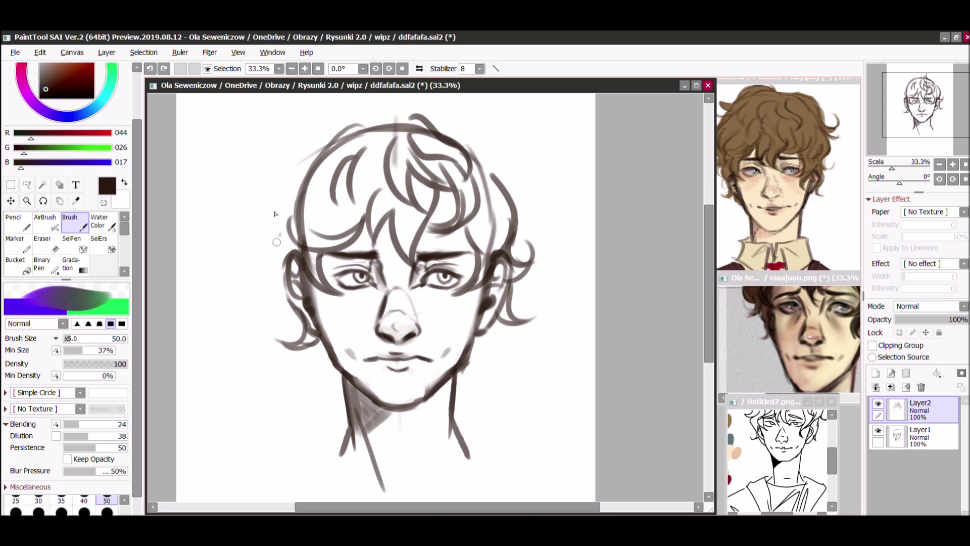
{"action": "left_click_drag", "start_coordinate": [289, 221], "coordinate": [273, 290]}
{"action": "key", "text": "ctrl+z"}
{"action": "left_click_drag", "start_coordinate": [270, 250], "coordinate": [302, 200]}
- Sketch the hair's outer contour over the crown and flicked tufts on the right-hand side, redoing the crown strokes
{"action": "left_click_drag", "start_coordinate": [402, 107], "coordinate": [302, 135]}
{"action": "key", "text": "ctrl+z"}
{"action": "mouse_move", "coordinate": [403, 107]}
{"action": "left_mouse_down"}
{"action": "mouse_move", "coordinate": [311, 155]}
{"action": "mouse_move", "coordinate": [251, 154]}
{"action": "mouse_move", "coordinate": [269, 155]}
{"action": "mouse_move", "coordinate": [306, 127]}
{"action": "mouse_move", "coordinate": [298, 150]}
{"action": "left_mouse_up"}
{"action": "key", "text": "ctrl+z"}
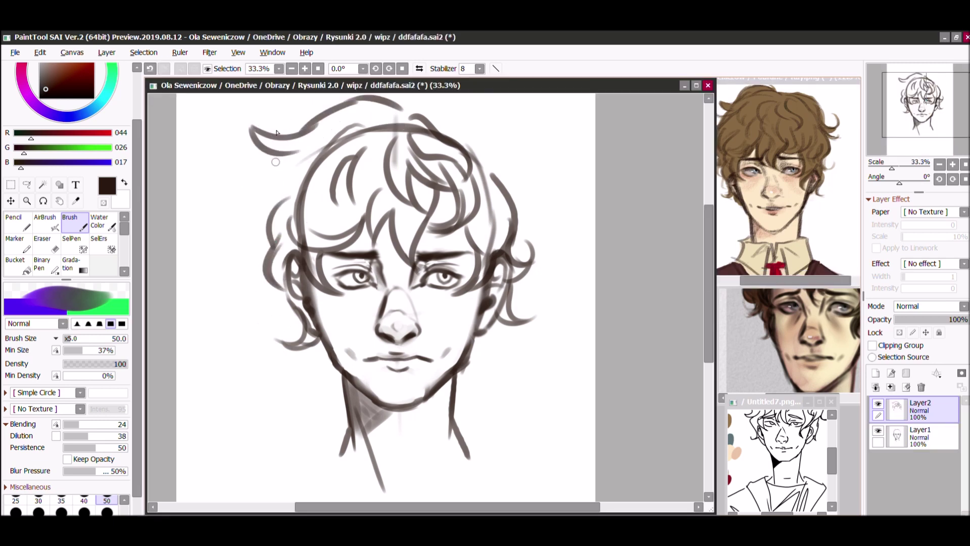
{"action": "key", "text": "ctrl+z"}
{"action": "mouse_move", "coordinate": [401, 107]}
{"action": "left_mouse_down"}
{"action": "mouse_move", "coordinate": [457, 116]}
{"action": "mouse_move", "coordinate": [490, 144]}
{"action": "left_mouse_up"}
{"action": "key", "text": "ctrl+z"}
{"action": "left_click_drag", "start_coordinate": [492, 177], "coordinate": [543, 144]}
{"action": "left_click_drag", "start_coordinate": [507, 207], "coordinate": [560, 196]}
{"action": "left_click_drag", "start_coordinate": [487, 138], "coordinate": [511, 187]}
- Erase the skull outline beneath the hair on Layer1 with the transparent AirBrush at size 1024
{"action": "left_click", "coordinate": [914, 434]}
{"action": "key", "text": "a"}
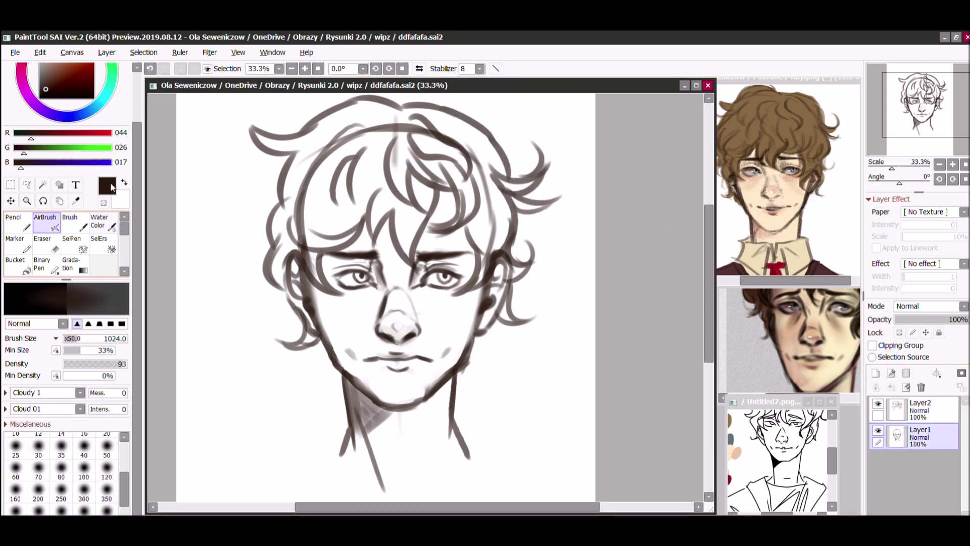
{"action": "key", "text": "ctrl+minus"}
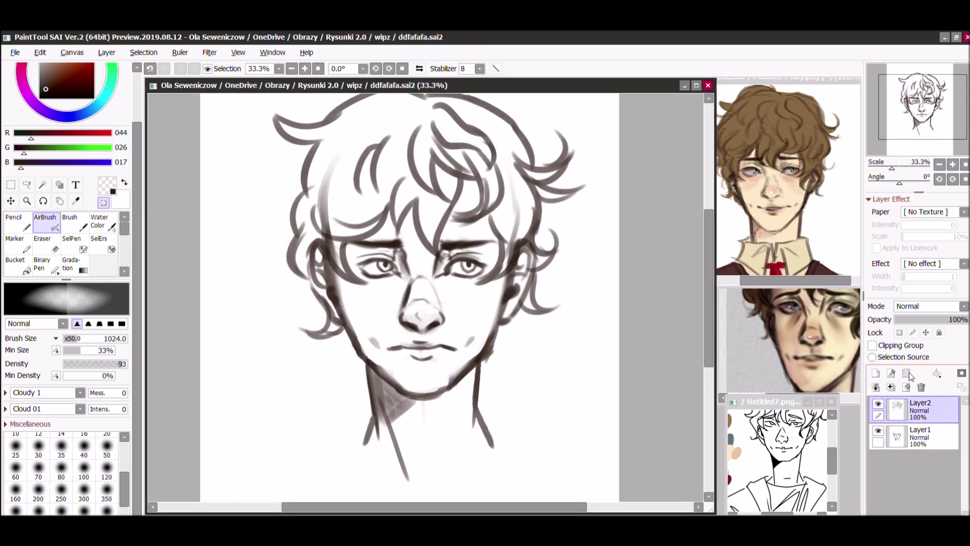
- Lower Layer2's opacity to 33% and ink the central fringe strands on a new layer with the Pencil at size 92
{"action": "key", "text": "b"}
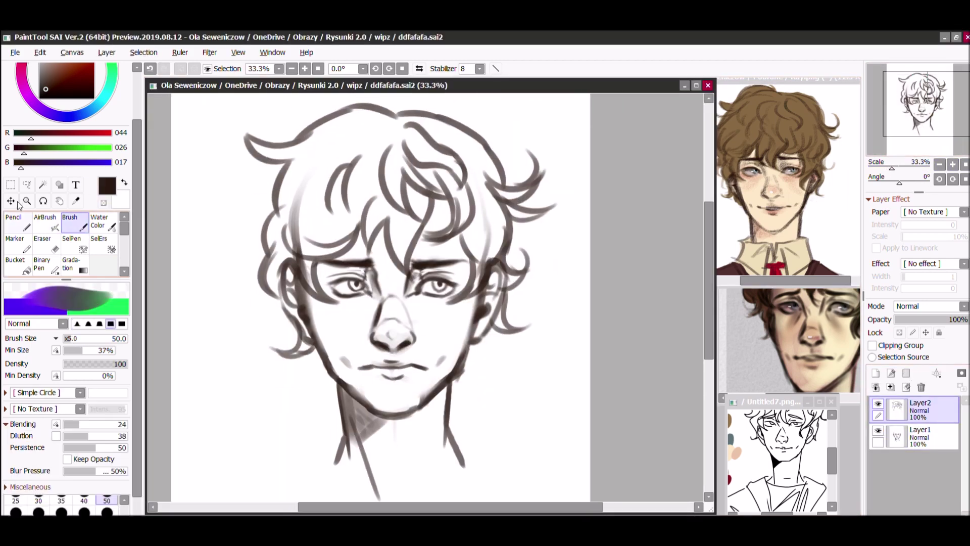
{"action": "left_click", "coordinate": [14, 223]}
{"action": "left_click_drag", "start_coordinate": [962, 319], "coordinate": [919, 319]}
{"action": "left_click", "coordinate": [875, 373]}
{"action": "left_click_drag", "start_coordinate": [384, 188], "coordinate": [362, 268]}
{"action": "left_click_drag", "start_coordinate": [387, 221], "coordinate": [420, 279]}
{"action": "left_click_drag", "start_coordinate": [429, 200], "coordinate": [414, 275]}
{"action": "left_click_drag", "start_coordinate": [389, 148], "coordinate": [412, 221]}
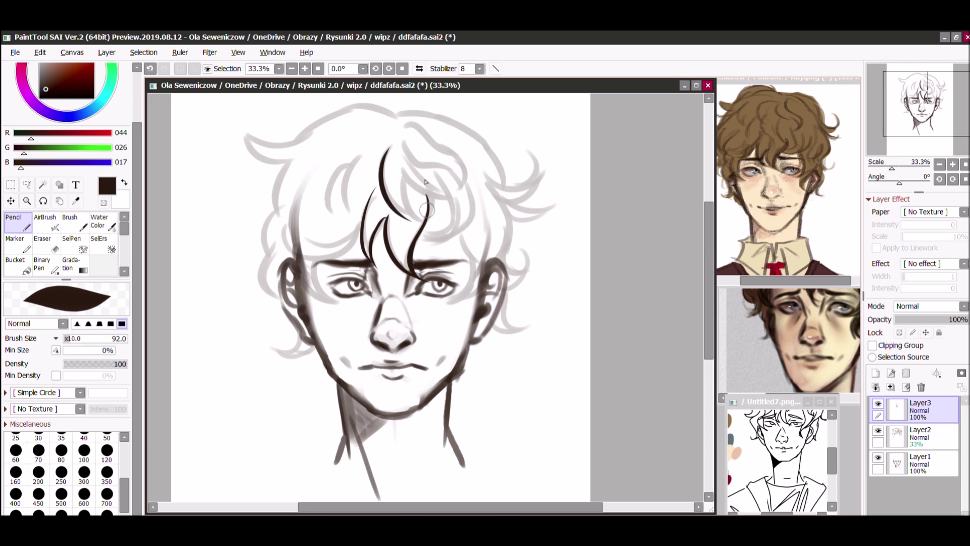
- Ink the overlapping curls beside the parting with the Pencil at size 70
{"action": "left_click", "coordinate": [38, 449]}
{"action": "left_click_drag", "start_coordinate": [408, 148], "coordinate": [467, 202]}
{"action": "mouse_move", "coordinate": [407, 150]}
{"action": "left_mouse_down"}
{"action": "mouse_move", "coordinate": [456, 174]}
{"action": "mouse_move", "coordinate": [465, 200]}
{"action": "left_mouse_up"}
{"action": "key", "text": "ctrl+z"}
{"action": "left_click_drag", "start_coordinate": [400, 125], "coordinate": [437, 143]}
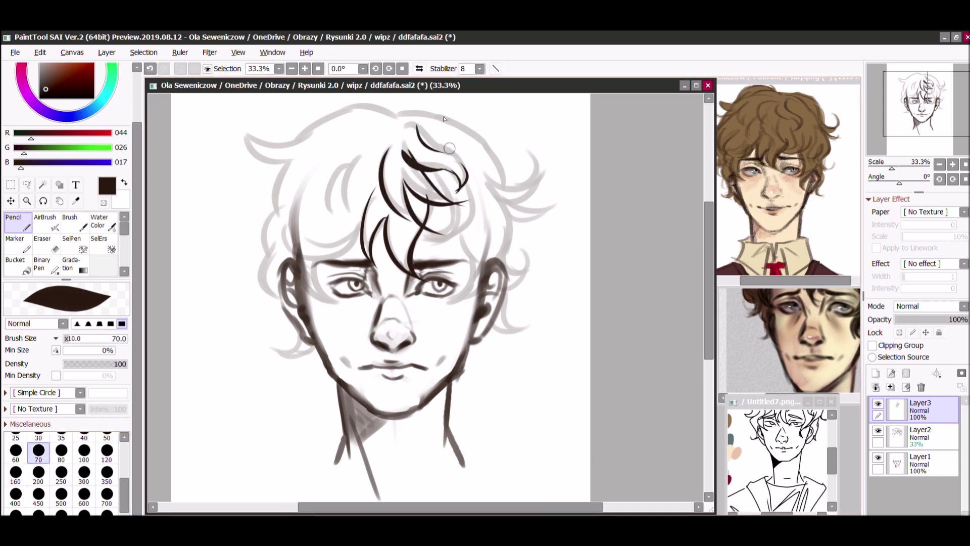
- Ink the left-hand fringe strands from the parting down over the eye, redoing the strand across the brow
{"action": "left_click_drag", "start_coordinate": [378, 152], "coordinate": [341, 233]}
{"action": "left_click_drag", "start_coordinate": [353, 171], "coordinate": [331, 230]}
{"action": "mouse_move", "coordinate": [380, 135]}
{"action": "left_mouse_down"}
{"action": "mouse_move", "coordinate": [323, 157]}
{"action": "mouse_move", "coordinate": [365, 259]}
{"action": "mouse_move", "coordinate": [338, 303]}
{"action": "left_mouse_up"}
{"action": "key", "text": "ctrl+z"}
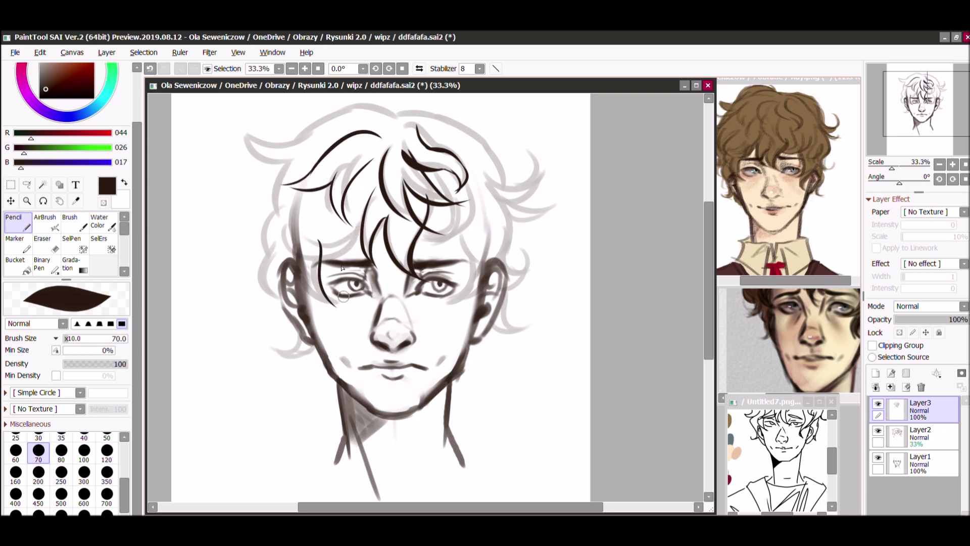
{"action": "key", "text": "ctrl+z"}
{"action": "left_click_drag", "start_coordinate": [333, 207], "coordinate": [319, 248]}
{"action": "left_click_drag", "start_coordinate": [293, 223], "coordinate": [278, 260]}
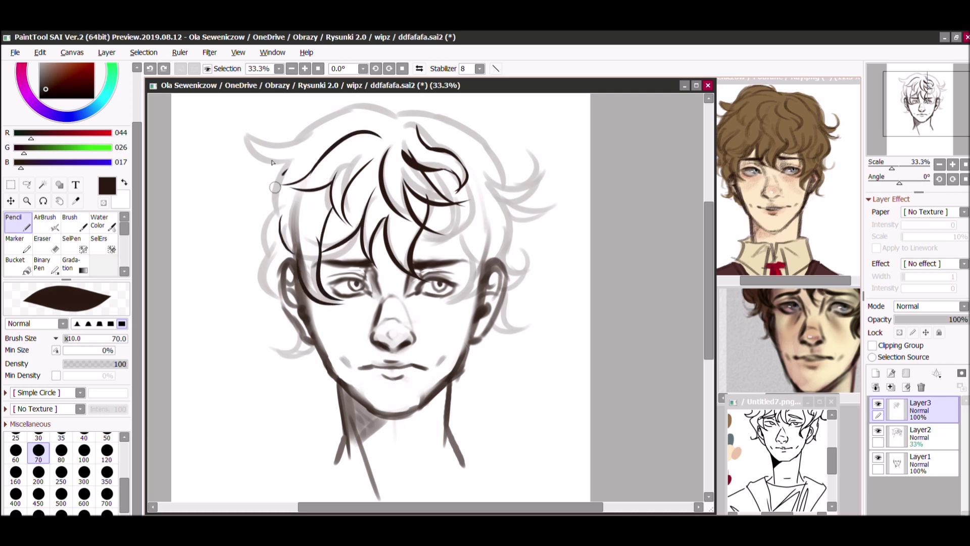
- Ink the wavy side contours, curls near both ears and right-hand flicked tufts with the Pencil at size 70
{"action": "left_click_drag", "start_coordinate": [271, 162], "coordinate": [272, 232]}
{"action": "left_click_drag", "start_coordinate": [275, 331], "coordinate": [312, 354]}
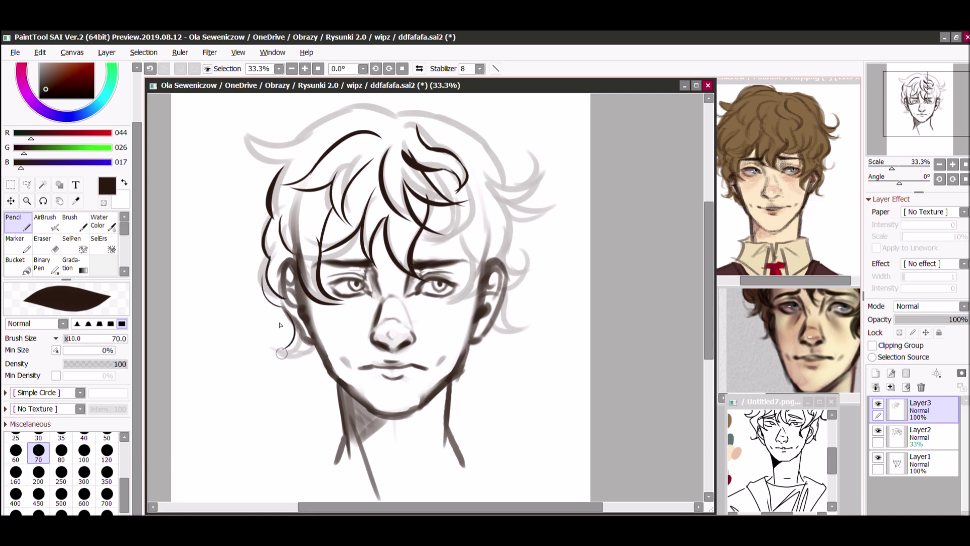
{"action": "left_click_drag", "start_coordinate": [495, 154], "coordinate": [524, 247]}
{"action": "left_click_drag", "start_coordinate": [465, 195], "coordinate": [441, 240]}
{"action": "key", "text": "ctrl+z"}
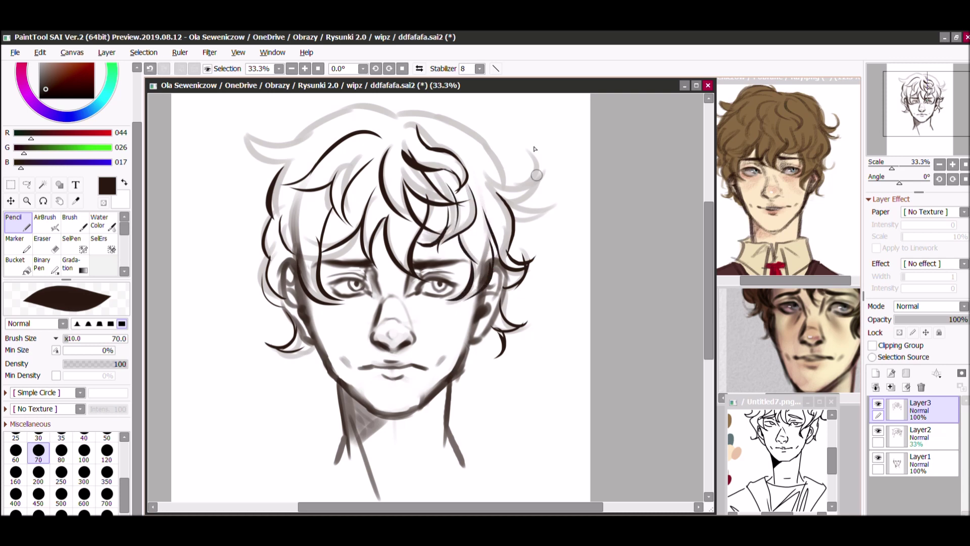
{"action": "left_click_drag", "start_coordinate": [532, 150], "coordinate": [537, 178]}
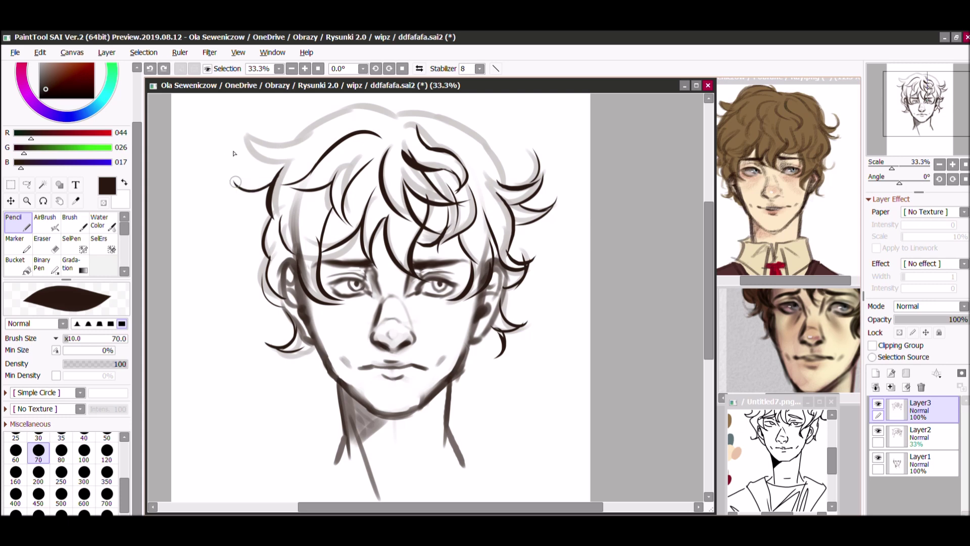
- Ink the crown contour on both sides of the parting with the Pencil, redoing the right-hand stroke
{"action": "left_click_drag", "start_coordinate": [401, 114], "coordinate": [302, 134]}
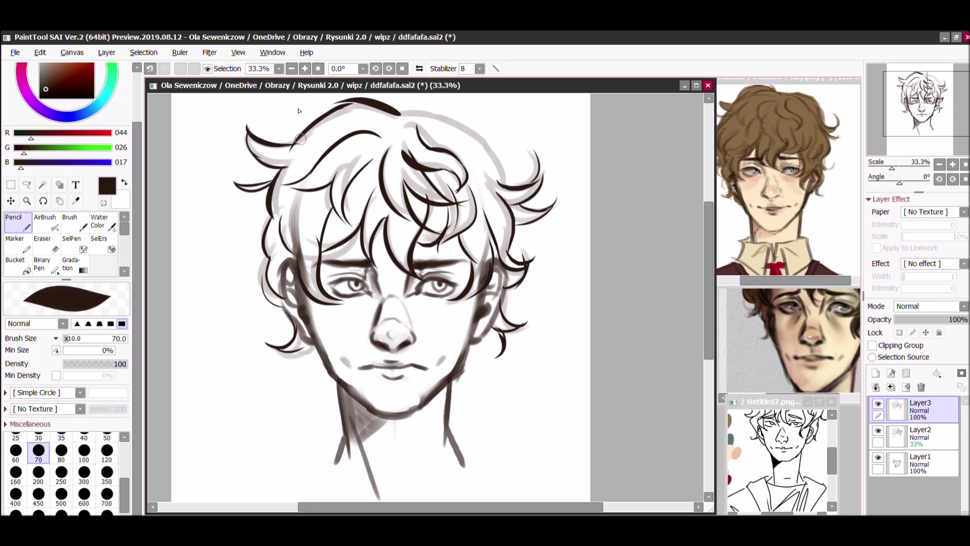
{"action": "left_click_drag", "start_coordinate": [389, 132], "coordinate": [344, 116]}
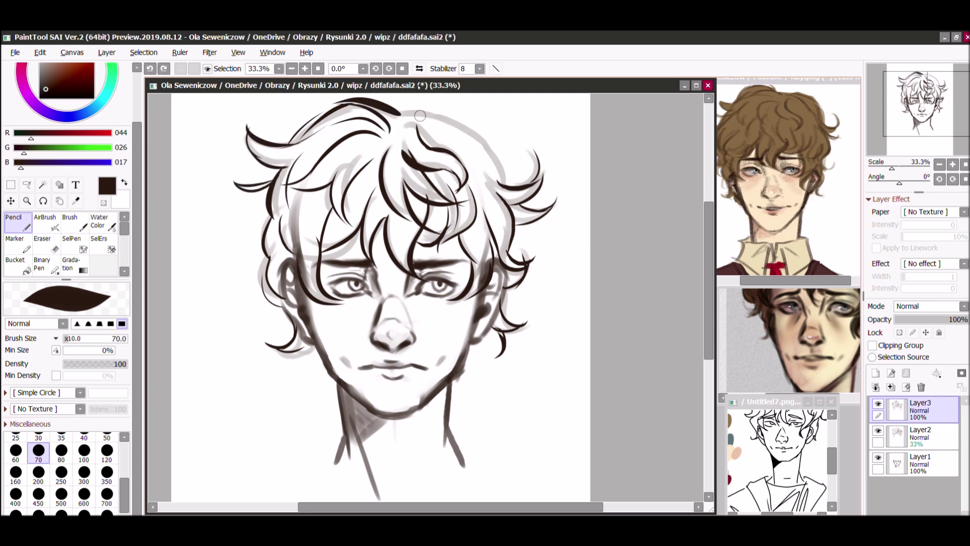
{"action": "mouse_move", "coordinate": [457, 117]}
{"action": "left_mouse_down"}
{"action": "mouse_move", "coordinate": [498, 161]}
{"action": "mouse_move", "coordinate": [503, 192]}
{"action": "mouse_move", "coordinate": [498, 161]}
{"action": "left_mouse_up"}
{"action": "key", "text": "ctrl+z"}
{"action": "key", "text": "ctrl+z"}
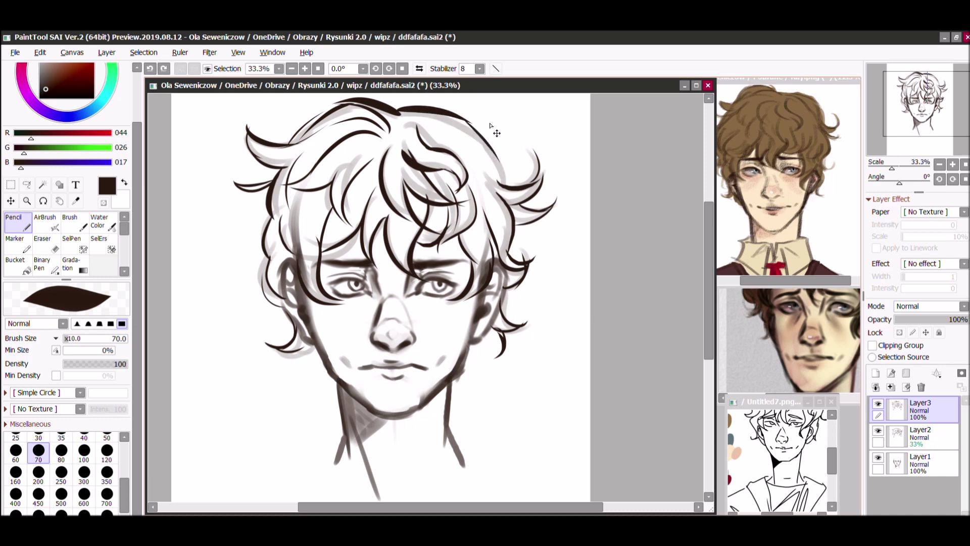
- Shift the inked outer hair tufts outward with a transform and save the drawing
{"action": "key", "text": "ctrl+t"}
{"action": "key", "text": "Return"}
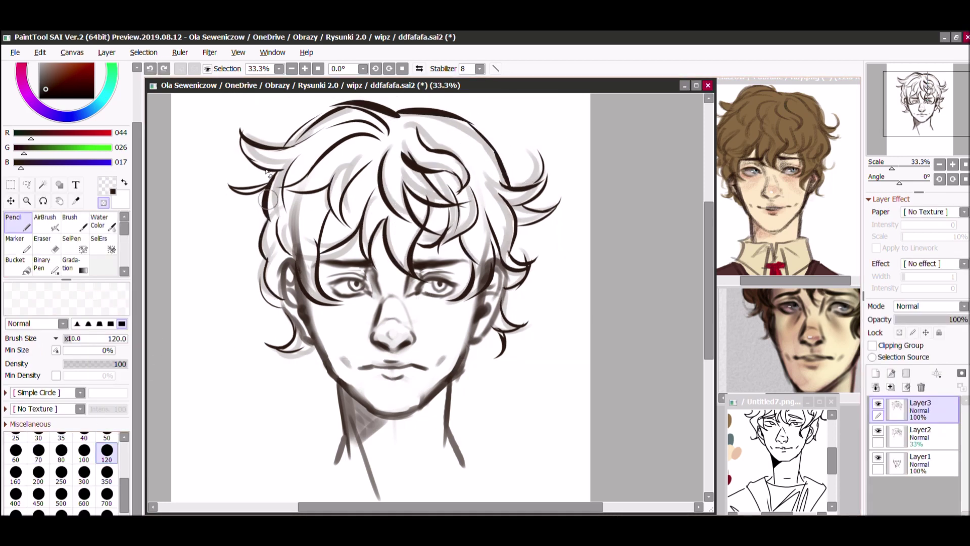
{"action": "key", "text": "ctrl+s"}
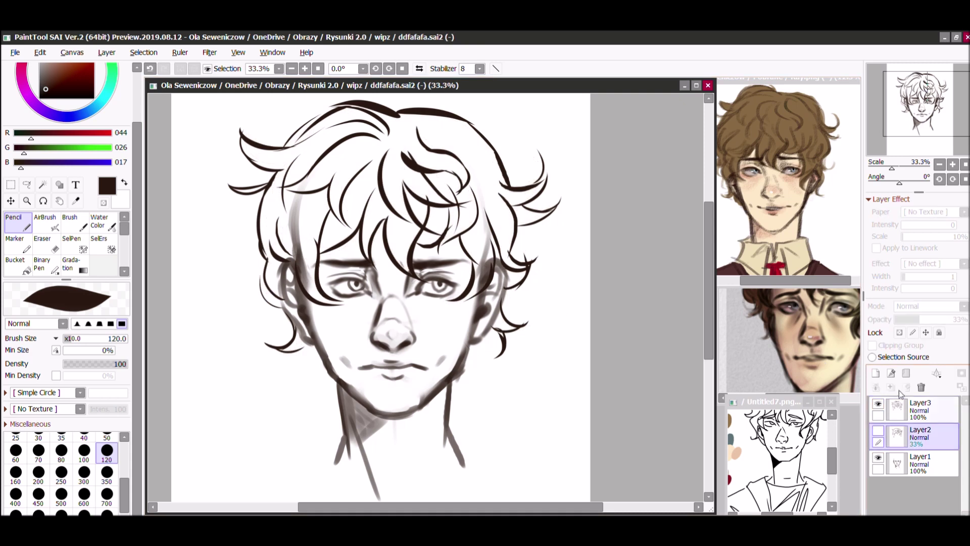
- Hide the rough hair sketch on Layer2 and delete that layer
{"action": "left_click", "coordinate": [104, 202]}
{"action": "left_click", "coordinate": [878, 430]}
{"action": "left_click", "coordinate": [920, 436]}
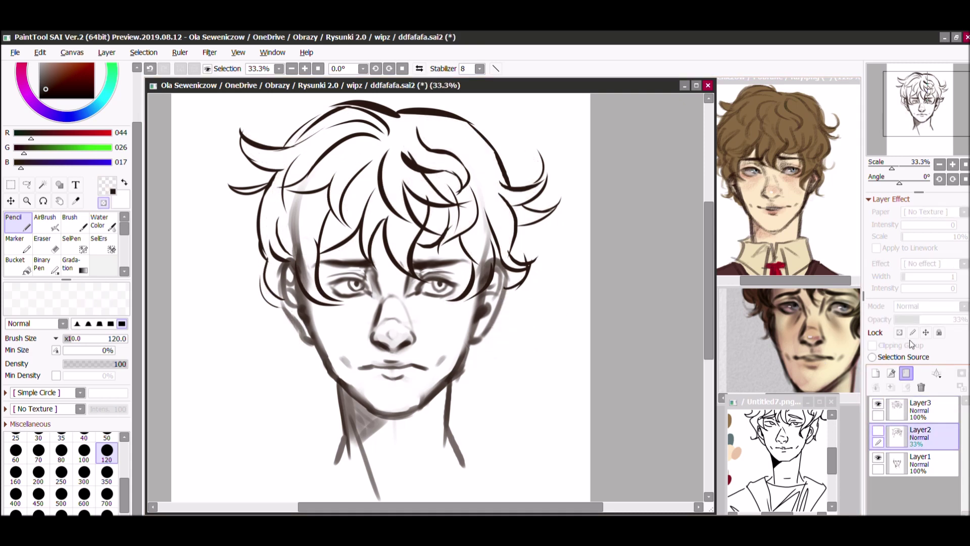
{"action": "left_click", "coordinate": [921, 387]}
- Add thin strands along the hair's side contour and behind the jaw on Layer3 with the Pencil at size 50
{"action": "key", "text": "x"}
{"action": "left_click", "coordinate": [106, 437]}
{"action": "left_click_drag", "start_coordinate": [248, 193], "coordinate": [273, 263]}
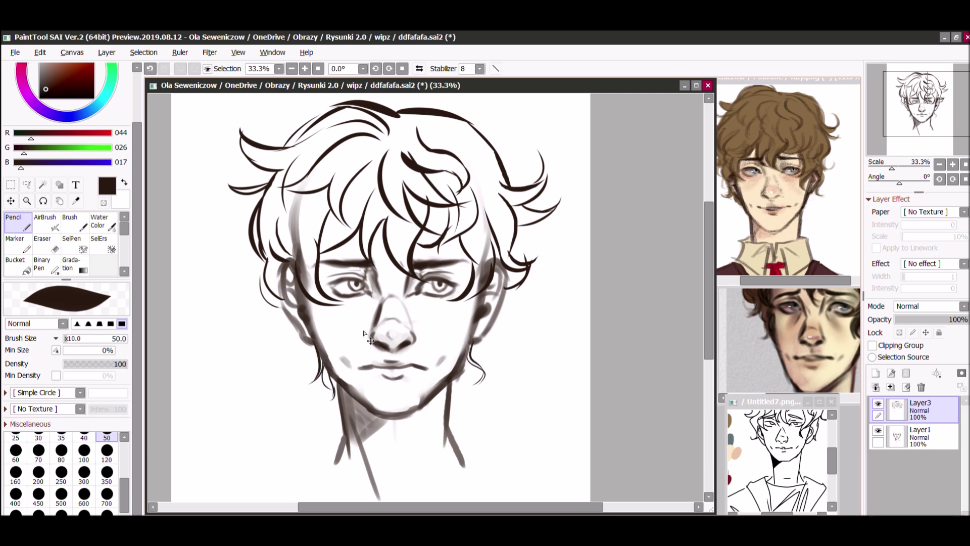
- Erase the remaining head lines inside the hair on Layer1 with the transparent Pencil at size 350
{"action": "left_click", "coordinate": [904, 436]}
{"action": "key", "text": "x"}
{"action": "left_click", "coordinate": [107, 474]}
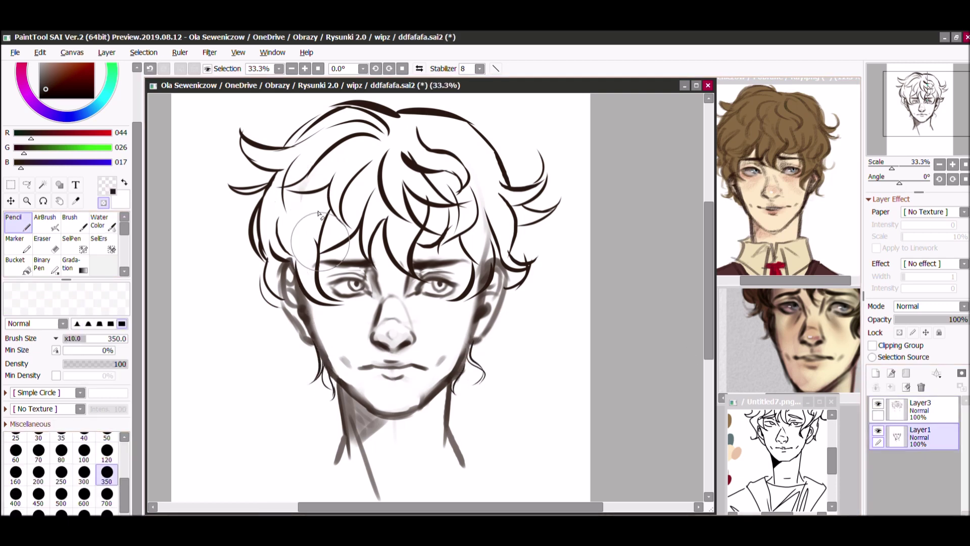
- Group the line layers in a folder and paint the face and neck light peach, sampled from Untitled7.png, on a layer below
{"action": "left_click", "coordinate": [906, 374]}
{"action": "left_click_drag", "start_coordinate": [789, 455], "coordinate": [814, 455]}
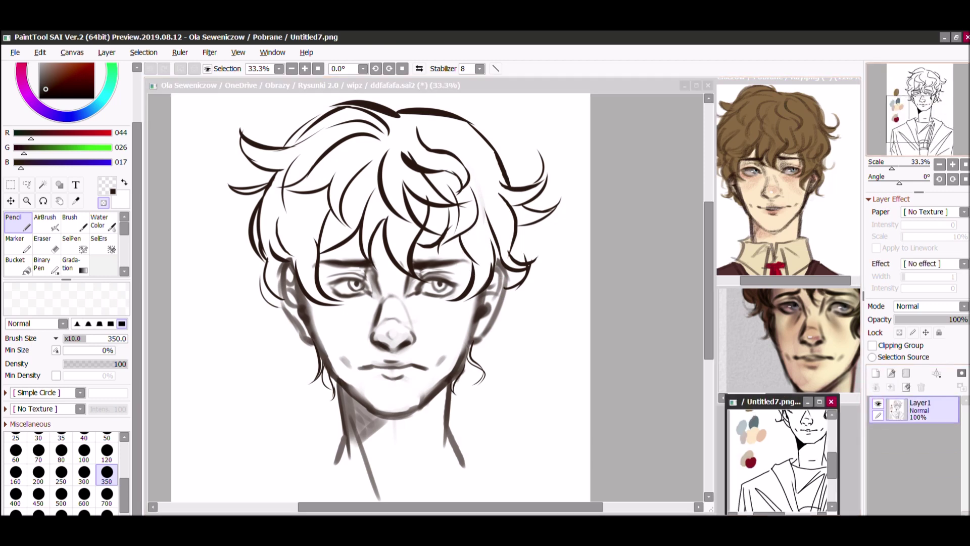
{"action": "left_click", "coordinate": [745, 451]}
{"action": "left_click_drag", "start_coordinate": [914, 410], "coordinate": [915, 437]}
{"action": "left_click_drag", "start_coordinate": [384, 243], "coordinate": [454, 303]}
{"action": "mouse_move", "coordinate": [354, 303]}
{"action": "left_mouse_down"}
{"action": "mouse_move", "coordinate": [313, 261]}
{"action": "mouse_move", "coordinate": [373, 400]}
{"action": "mouse_move", "coordinate": [393, 354]}
{"action": "mouse_move", "coordinate": [384, 445]}
{"action": "mouse_move", "coordinate": [454, 393]}
{"action": "mouse_move", "coordinate": [470, 419]}
{"action": "left_mouse_up"}
{"action": "left_click_drag", "start_coordinate": [470, 420], "coordinate": [457, 445]}
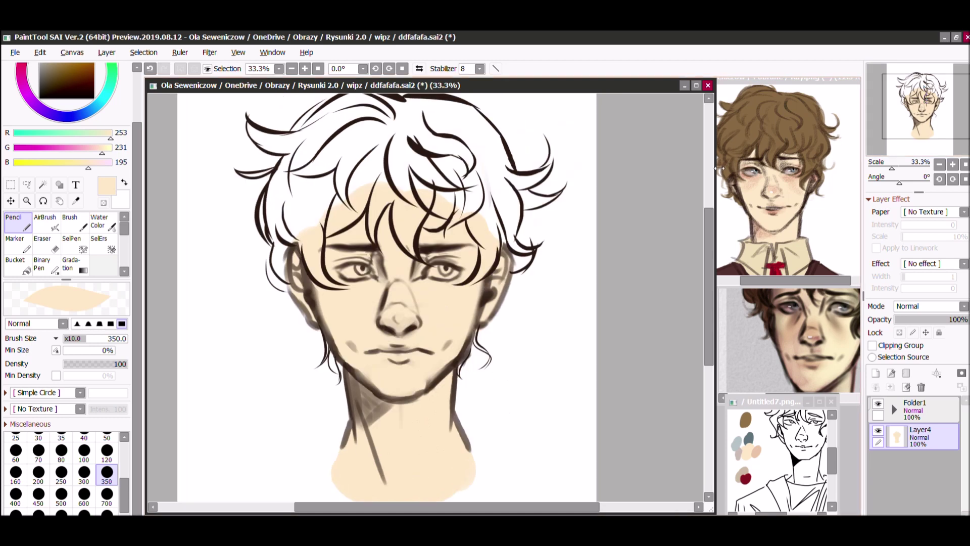
- Lock Layer4's transparency and paint a reddish blush around both eyes with the Brush at size 120, sampling skin tones
{"action": "left_click", "coordinate": [899, 332]}
{"action": "left_click", "coordinate": [791, 151], "text": "alt"}
{"action": "key", "text": "b"}
{"action": "mouse_move", "coordinate": [454, 283]}
{"action": "left_mouse_down"}
{"action": "mouse_move", "coordinate": [434, 283]}
{"action": "mouse_move", "coordinate": [469, 255]}
{"action": "left_mouse_up"}
{"action": "key", "text": "ctrl+z"}
{"action": "mouse_move", "coordinate": [328, 267]}
{"action": "left_mouse_down"}
{"action": "mouse_move", "coordinate": [353, 288]}
{"action": "mouse_move", "coordinate": [323, 258]}
{"action": "left_mouse_up"}
{"action": "left_click", "coordinate": [364, 227], "text": "alt"}
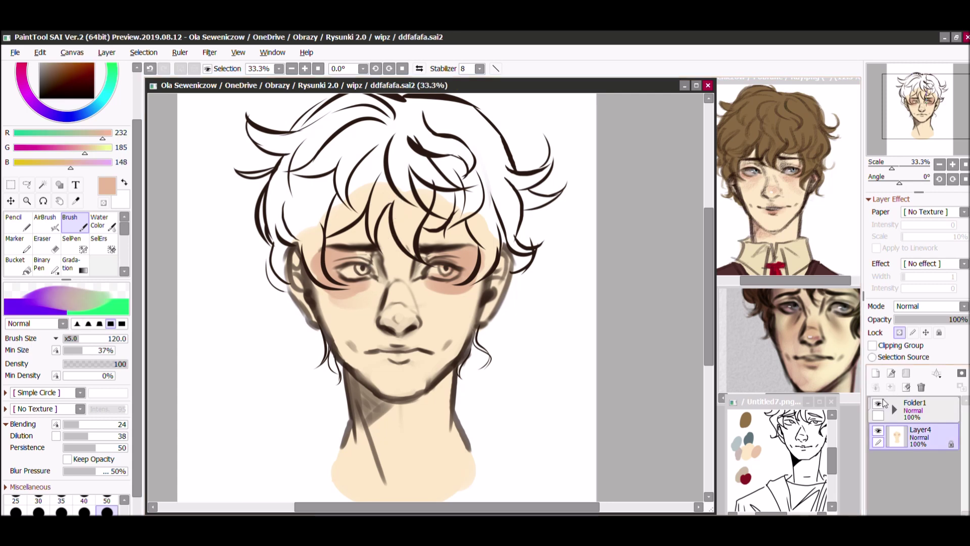
- Expand Folder1 and try to transform the face line art on Layer1
{"action": "left_click", "coordinate": [878, 430]}
{"action": "left_click", "coordinate": [894, 409]}
{"action": "left_click", "coordinate": [930, 461]}
{"action": "key", "text": "ctrl+t"}
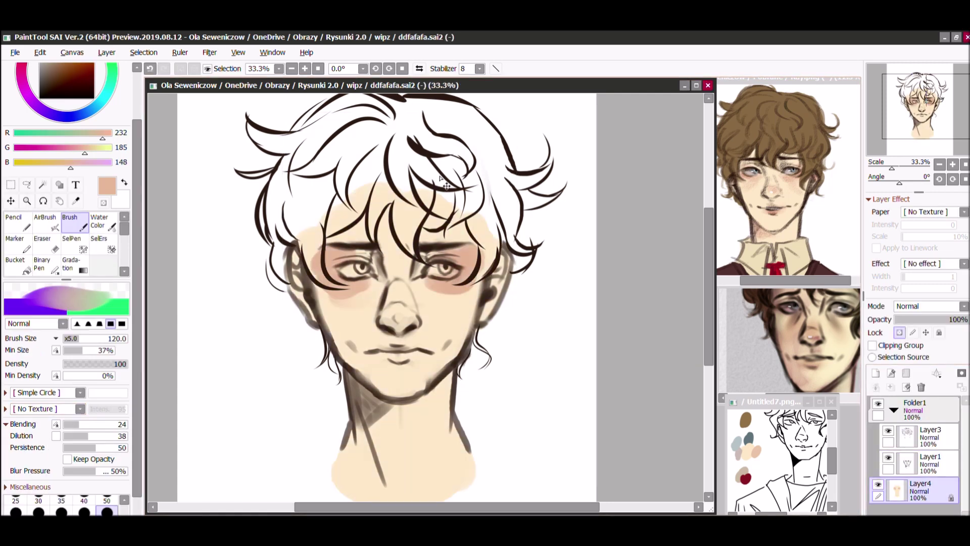
{"action": "key", "text": "ctrl+z"}
- Shade the forehead under the fringe with a reference-sampled gray-brown and the Brush at size 72
{"action": "left_click_drag", "start_coordinate": [416, 327], "coordinate": [400, 322], "text": "ctrl+alt"}
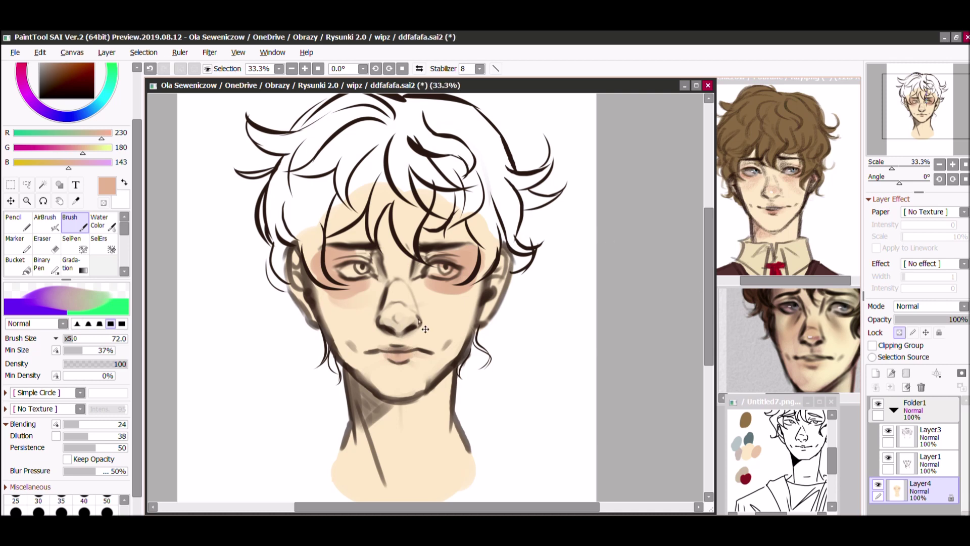
{"action": "left_click", "coordinate": [834, 344], "text": "alt"}
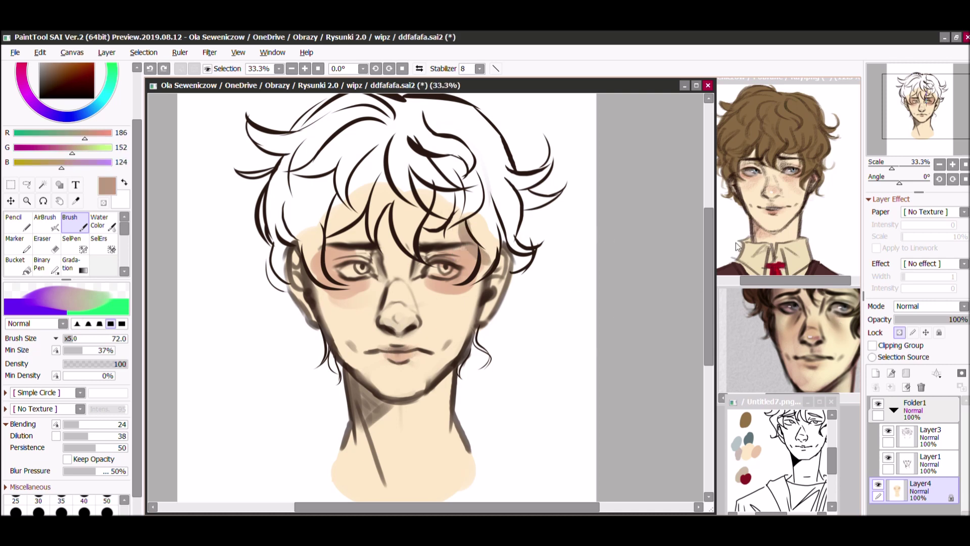
{"action": "mouse_move", "coordinate": [472, 197]}
{"action": "left_mouse_down"}
{"action": "mouse_move", "coordinate": [470, 252]}
{"action": "mouse_move", "coordinate": [485, 243]}
{"action": "left_mouse_up"}
{"action": "mouse_move", "coordinate": [455, 213]}
{"action": "left_mouse_down"}
{"action": "mouse_move", "coordinate": [394, 223]}
{"action": "mouse_move", "coordinate": [318, 217]}
{"action": "left_mouse_up"}
- Redden the nose with the Brush, redoing the bridge stroke and sampling tones from the face
{"action": "mouse_move", "coordinate": [387, 283]}
{"action": "left_mouse_down"}
{"action": "mouse_move", "coordinate": [399, 329]}
{"action": "mouse_move", "coordinate": [400, 268]}
{"action": "mouse_move", "coordinate": [399, 301]}
{"action": "left_mouse_up"}
{"action": "key", "text": "ctrl+z"}
{"action": "left_click", "coordinate": [436, 317], "text": "alt"}
{"action": "left_click", "coordinate": [402, 279], "text": "alt"}
- Try a Gradation over the skin on a new clipping layer
{"action": "left_click", "coordinate": [75, 263]}
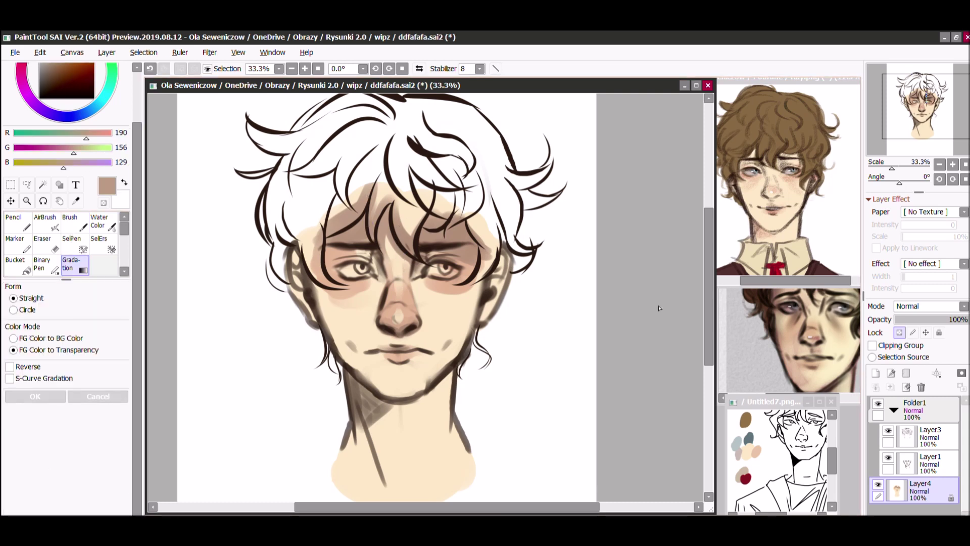
{"action": "left_click", "coordinate": [876, 373]}
{"action": "left_click", "coordinate": [872, 345]}
{"action": "key", "text": "ctrl+z"}
{"action": "key", "text": "ctrl+z"}
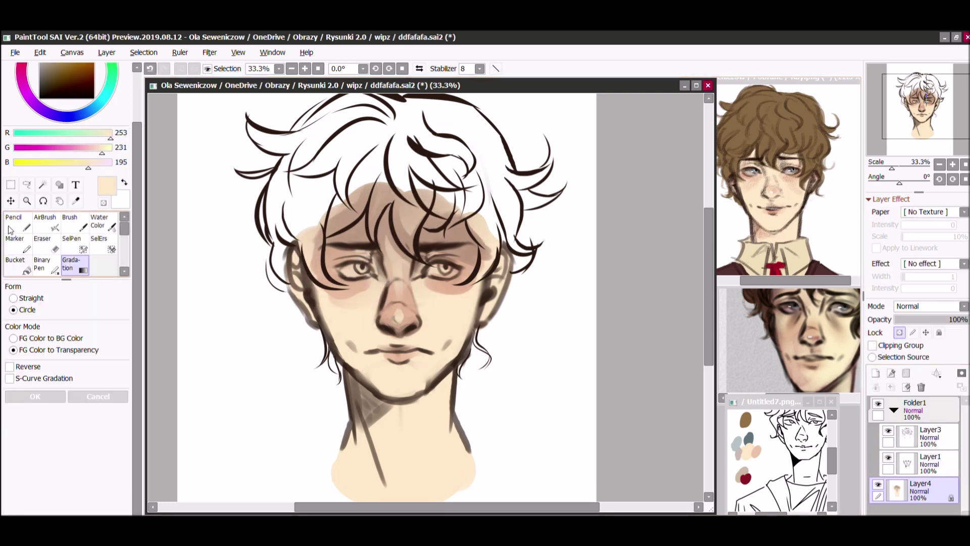
- Refine the nose and bridge with light peach highlights on Layer4, reducing the Brush size to 40
{"action": "key", "text": "b"}
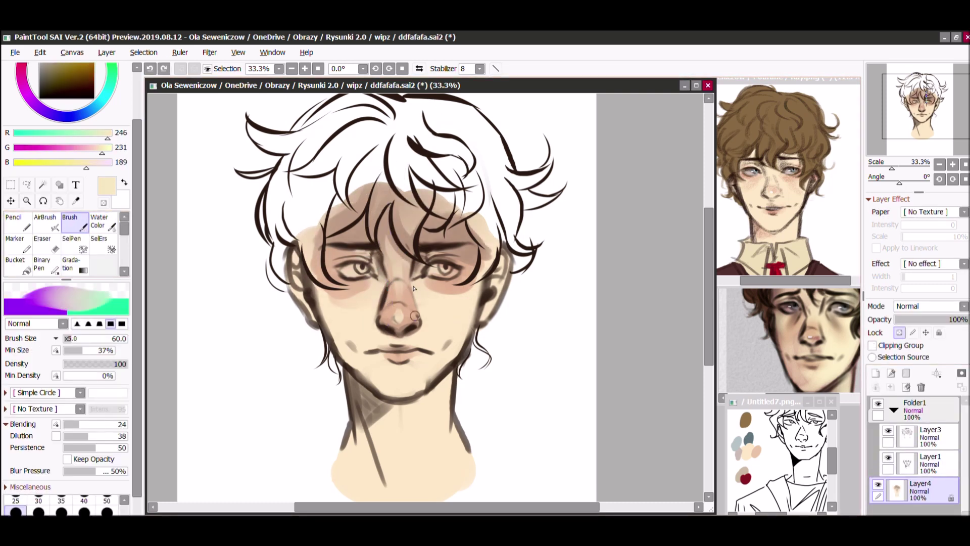
{"action": "key", "text": "bracketleft"}
{"action": "key", "text": "bracketleft"}
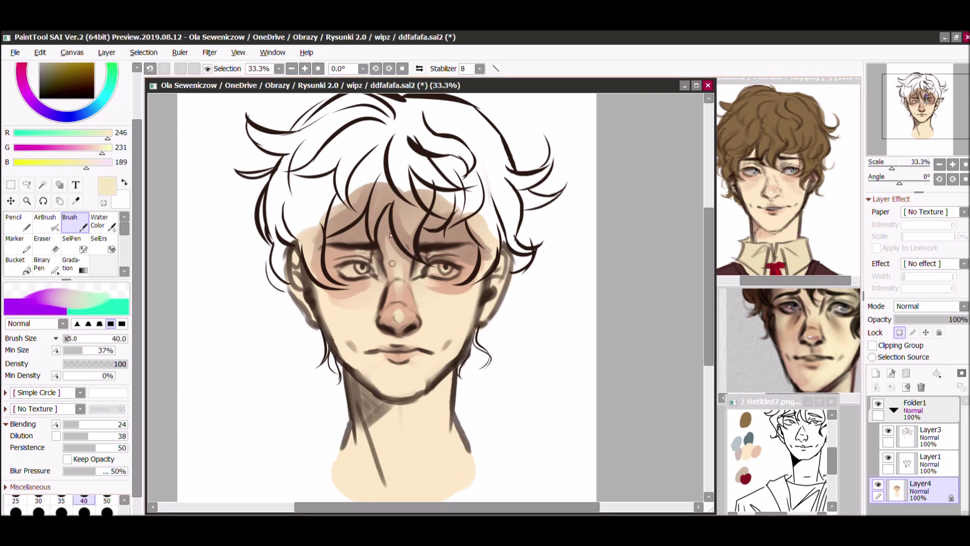
- Paint blush on both cheeks below the eyes with a sampled skin tone and the Brush at size 120
{"action": "left_click", "coordinate": [373, 292], "text": "alt"}
{"action": "key", "text": "bracketright"}
{"action": "key", "text": "bracketright"}
{"action": "key", "text": "bracketright"}
{"action": "key", "text": "bracketright"}
{"action": "key", "text": "bracketright"}
{"action": "key", "text": "bracketright"}
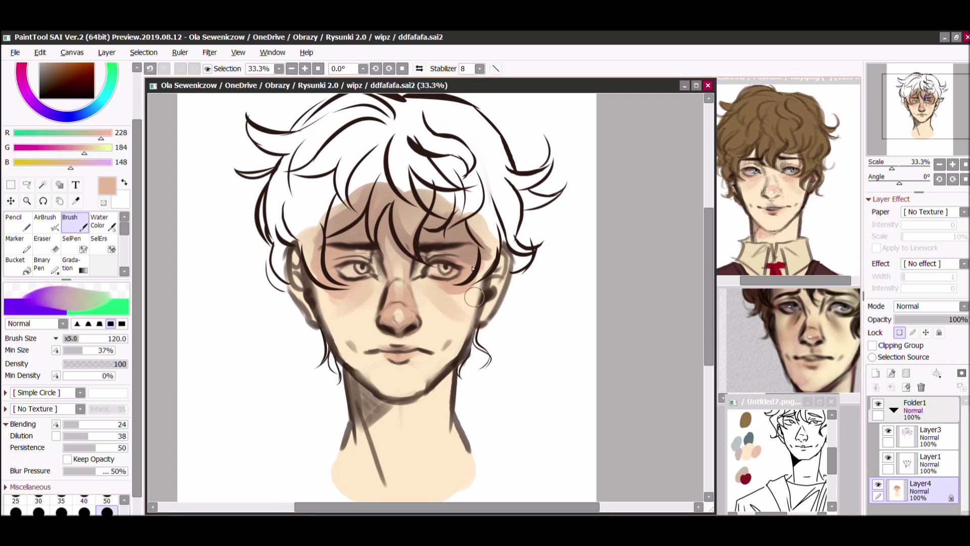
- Blend the blush on both cheeks into the face with sampled skin tones, using the Brush at size 120
{"action": "left_click_drag", "start_coordinate": [470, 302], "coordinate": [444, 338]}
{"action": "mouse_move", "coordinate": [364, 311]}
{"action": "left_mouse_down"}
{"action": "mouse_move", "coordinate": [336, 348]}
{"action": "mouse_move", "coordinate": [366, 333]}
{"action": "left_mouse_up"}
{"action": "left_click", "coordinate": [354, 303], "text": "alt"}
{"action": "left_click_drag", "start_coordinate": [450, 328], "coordinate": [469, 296]}
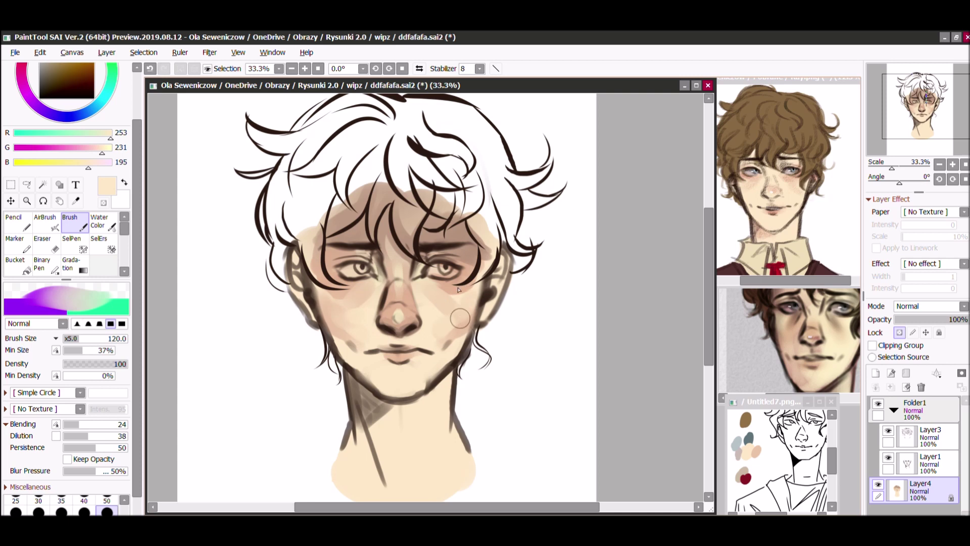
- Touch up the forehead and the skin around the eye with sampled tones at Brush size 80, and save the drawing
{"action": "left_click", "coordinate": [452, 237], "text": "alt"}
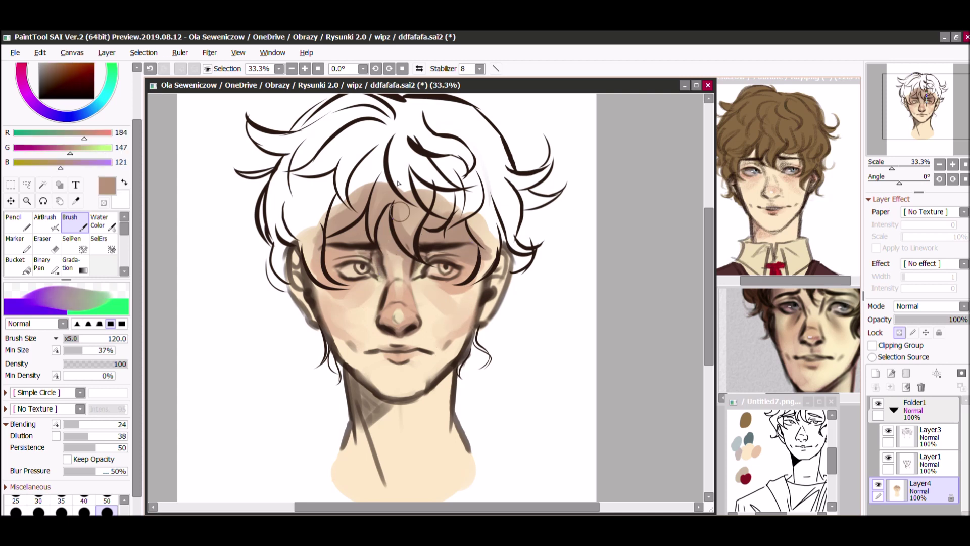
{"action": "left_click", "coordinate": [446, 250], "text": "alt"}
{"action": "key", "text": "bracketleft"}
{"action": "key", "text": "bracketleft"}
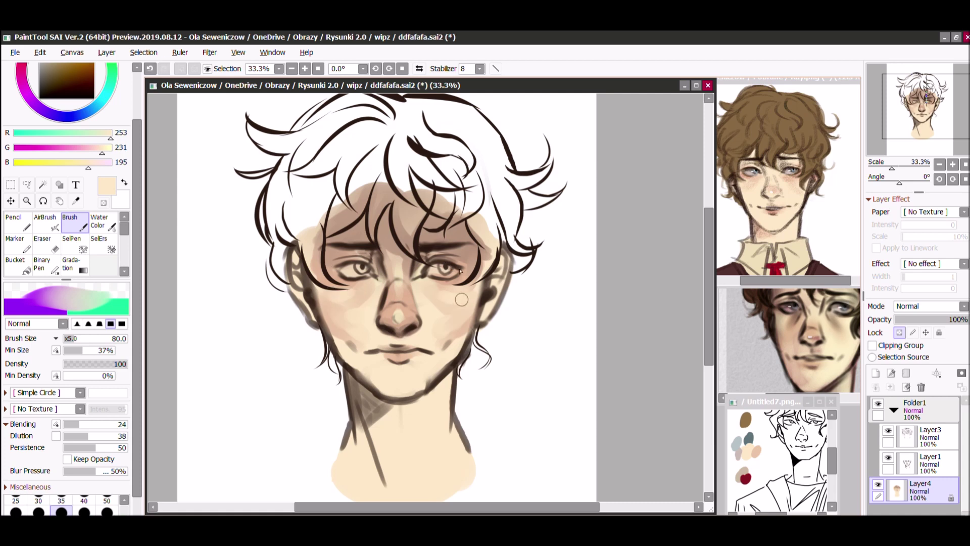
{"action": "key", "text": "ctrl+s"}
{"action": "left_click", "coordinate": [837, 281], "text": "alt"}
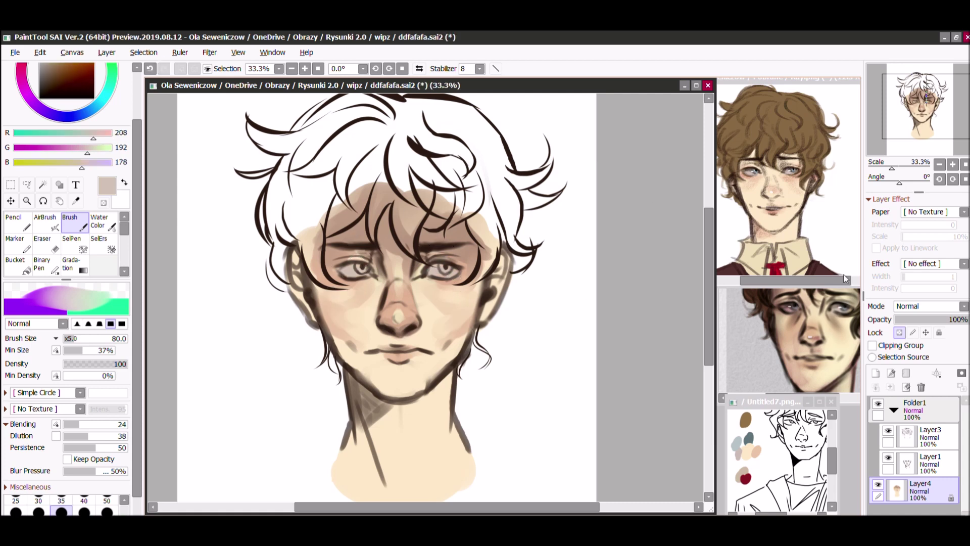
{"action": "left_click", "coordinate": [448, 263], "text": "alt"}
{"action": "key", "text": "ctrl+s"}
- Color both irises with the pale blue-grey from the palette sketch and soften the sketch lines over the eyes on Layer1 with the AirBrush
{"action": "left_click", "coordinate": [737, 444], "text": "alt"}
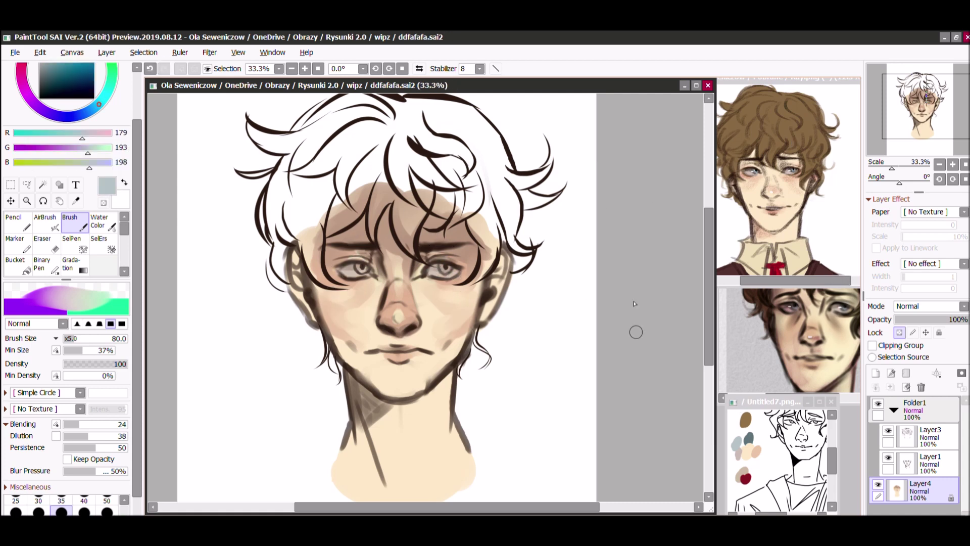
{"action": "key", "text": "ctrl+y"}
{"action": "key", "text": "ctrl+z"}
{"action": "key", "text": "ctrl+y"}
{"action": "left_click", "coordinate": [887, 458]}
{"action": "left_click", "coordinate": [888, 458]}
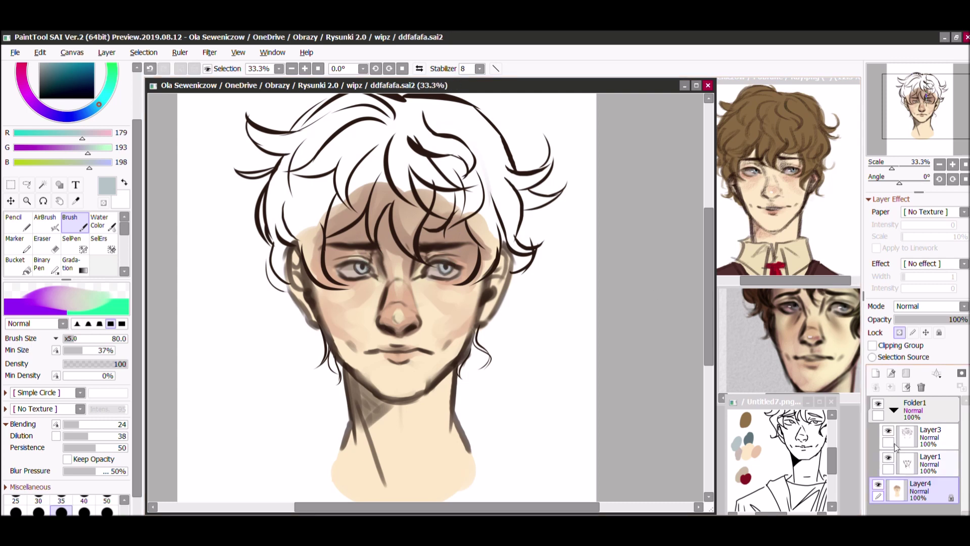
{"action": "key", "text": "v"}
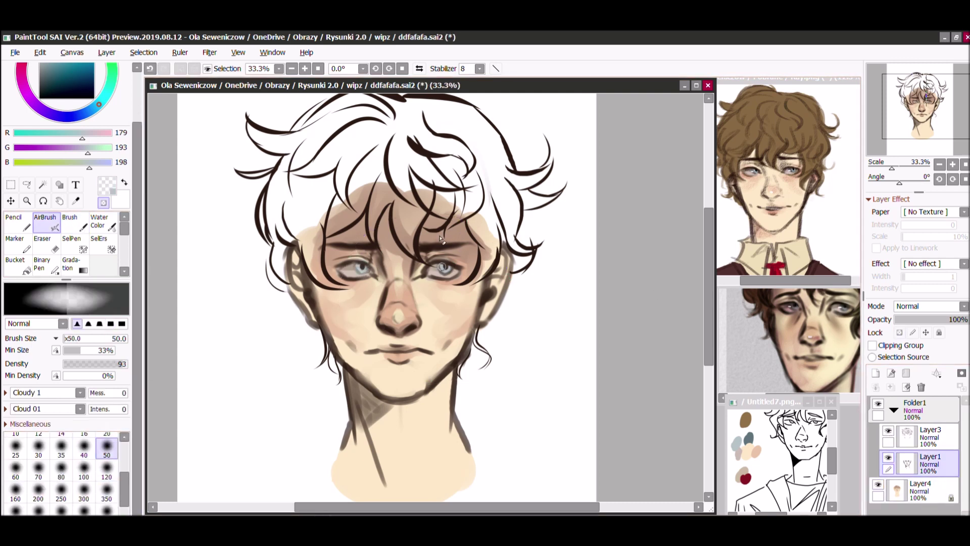
- Paint diagonal brown shadows across the neck on Layer4 with a sampled skin shade and the Brush at size 132
{"action": "left_click", "coordinate": [350, 291], "text": "alt"}
{"action": "key", "text": "b"}
{"action": "left_click_drag", "start_coordinate": [414, 379], "coordinate": [338, 470]}
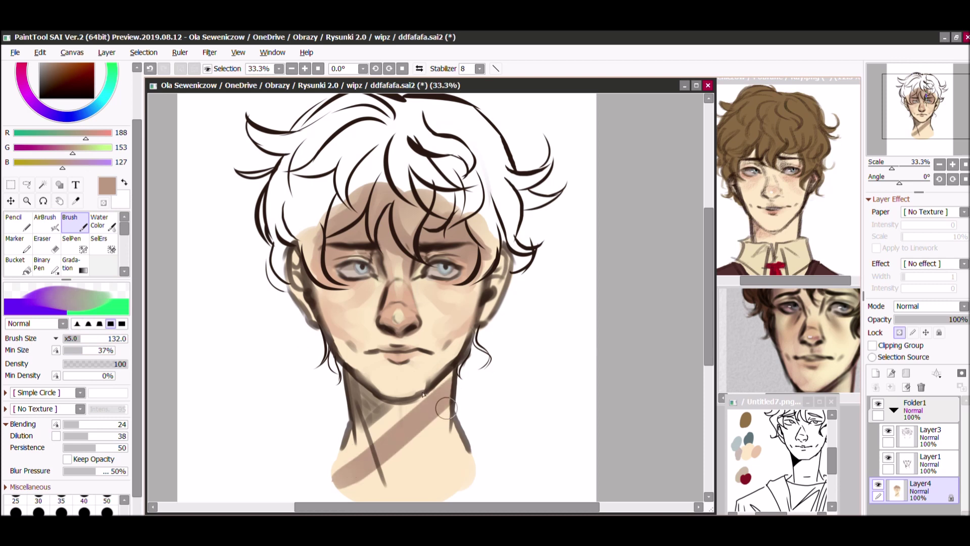
{"action": "left_click_drag", "start_coordinate": [440, 399], "coordinate": [360, 433]}
{"action": "left_click", "coordinate": [353, 480], "text": "alt"}
{"action": "left_click_drag", "start_coordinate": [353, 480], "coordinate": [444, 404]}
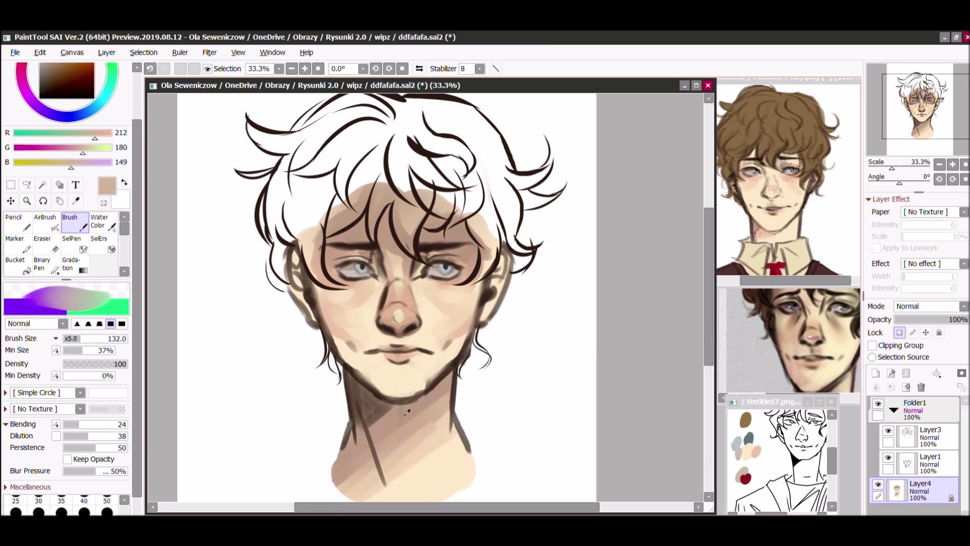
- Blend the lower neck shading, darken the shadow under the jaw with a sampled brown, and save the drawing
{"action": "left_click_drag", "start_coordinate": [354, 485], "coordinate": [415, 472]}
{"action": "left_click", "coordinate": [434, 411], "text": "alt"}
{"action": "key", "text": "ctrl+z"}
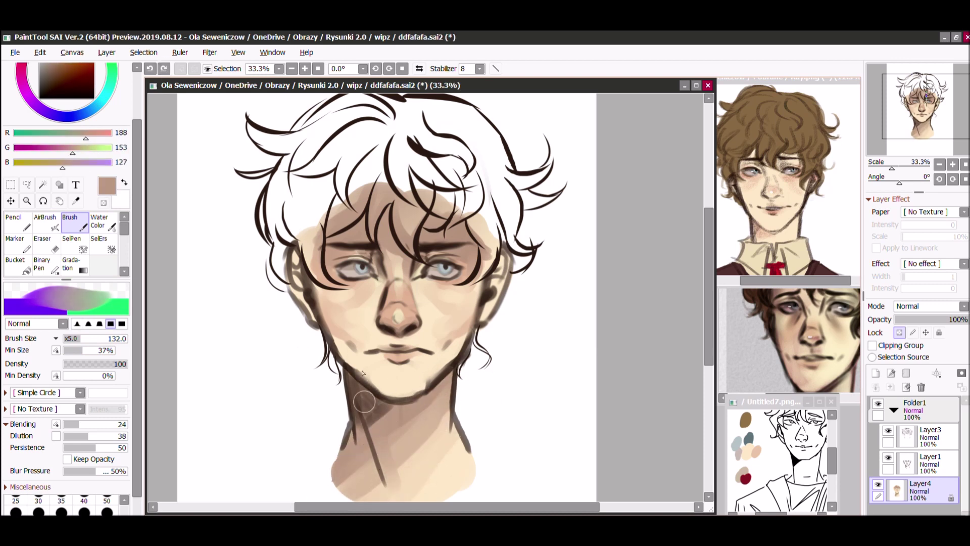
{"action": "mouse_move", "coordinate": [363, 402]}
{"action": "left_mouse_down"}
{"action": "mouse_move", "coordinate": [381, 433]}
{"action": "mouse_move", "coordinate": [396, 424]}
{"action": "mouse_move", "coordinate": [400, 434]}
{"action": "left_mouse_up"}
{"action": "left_click", "coordinate": [930, 462]}
{"action": "key", "text": "ctrl+s"}
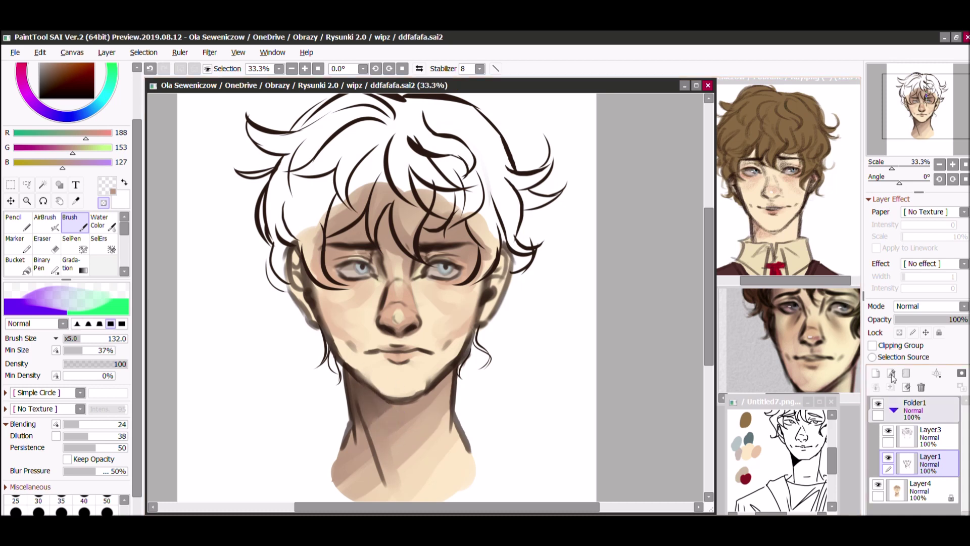
- Add a soft shadow beneath the lower lip on Layer4 with sampled skin tones and the Brush at size 50
{"action": "left_click", "coordinate": [894, 410]}
{"action": "left_click", "coordinate": [919, 436]}
{"action": "scroll", "coordinate": [410, 343], "scroll_direction": "up", "scroll_amount": 3}
{"action": "left_click", "coordinate": [424, 292], "text": "alt"}
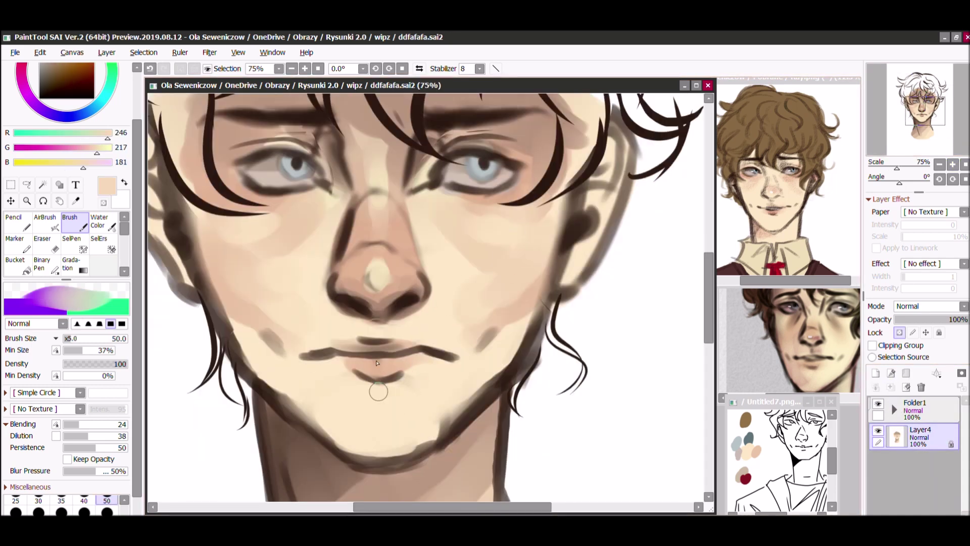
{"action": "left_click", "coordinate": [396, 384], "text": "alt"}
{"action": "left_click_drag", "start_coordinate": [396, 384], "coordinate": [335, 380]}
{"action": "left_click", "coordinate": [422, 380], "text": "alt"}
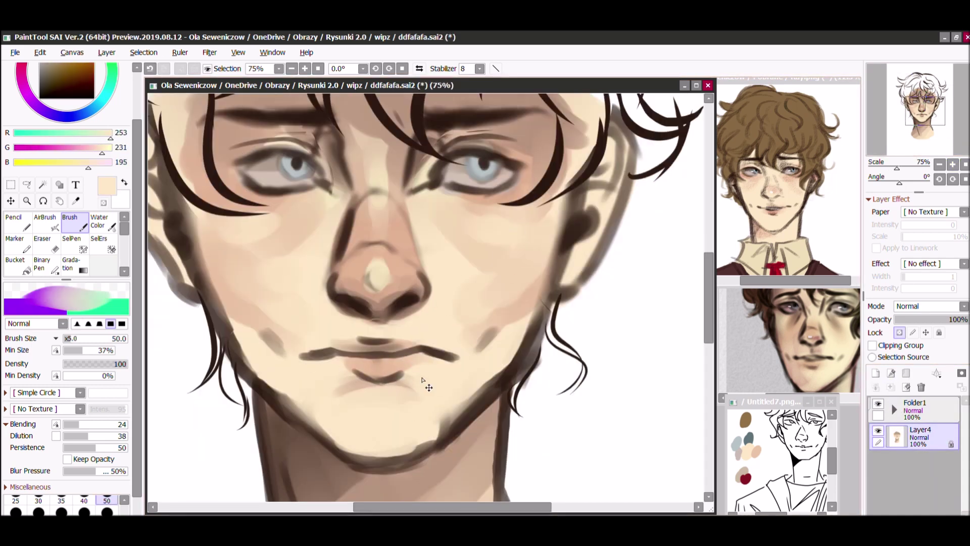
- Rework the shading along the sides and tip of the nose with sampled skin tones at Brush sizes 120 and 60, undoing unwanted strokes
{"action": "left_click", "coordinate": [445, 228], "text": "alt"}
{"action": "key", "text": "ctrl+z"}
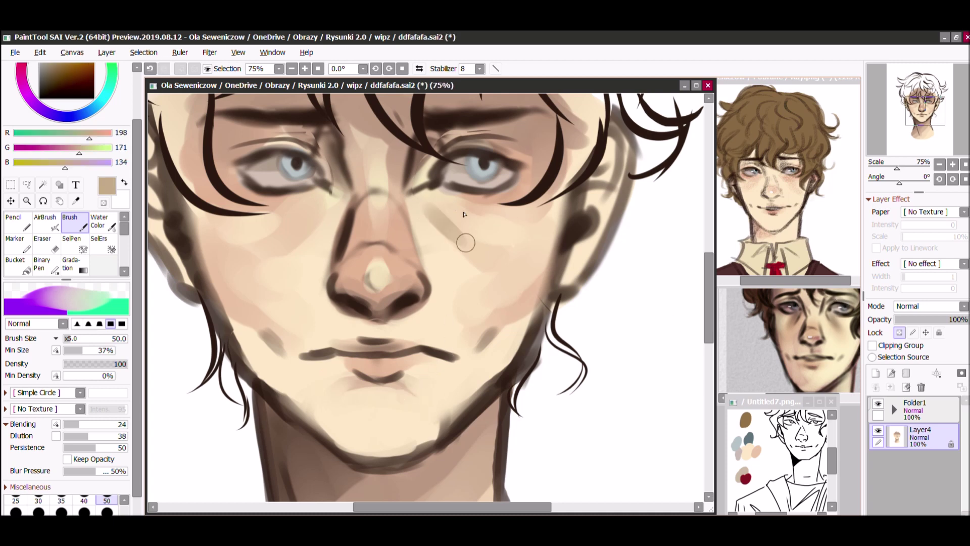
{"action": "left_click", "coordinate": [349, 261], "text": "alt"}
{"action": "key", "text": "bracketright"}
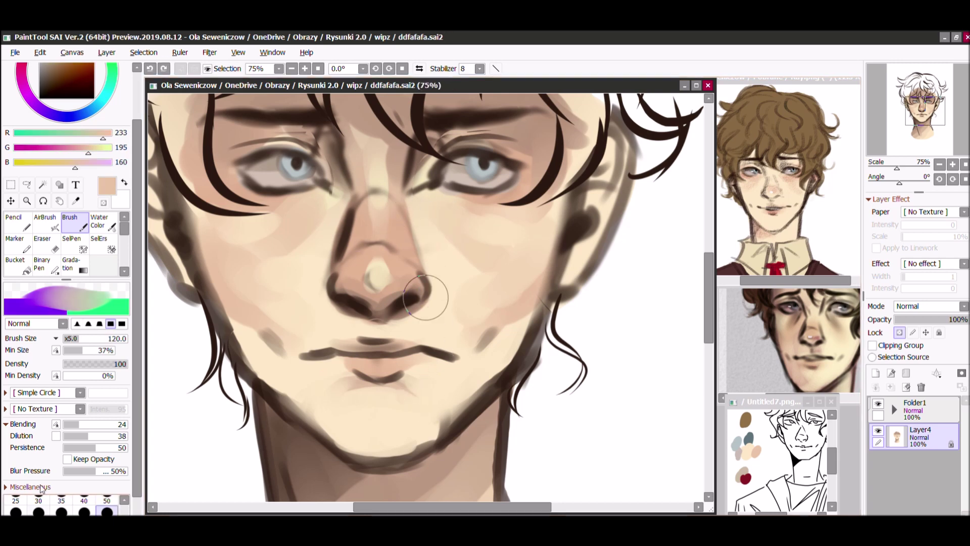
{"action": "left_click_drag", "start_coordinate": [405, 222], "coordinate": [402, 267]}
{"action": "key", "text": "ctrl+z"}
{"action": "mouse_move", "coordinate": [396, 232]}
{"action": "left_mouse_down"}
{"action": "mouse_move", "coordinate": [353, 253]}
{"action": "mouse_move", "coordinate": [379, 249]}
{"action": "left_mouse_up"}
{"action": "left_click", "coordinate": [402, 287], "text": "alt"}
{"action": "key", "text": "ctrl+z"}
{"action": "left_click", "coordinate": [367, 239], "text": "alt"}
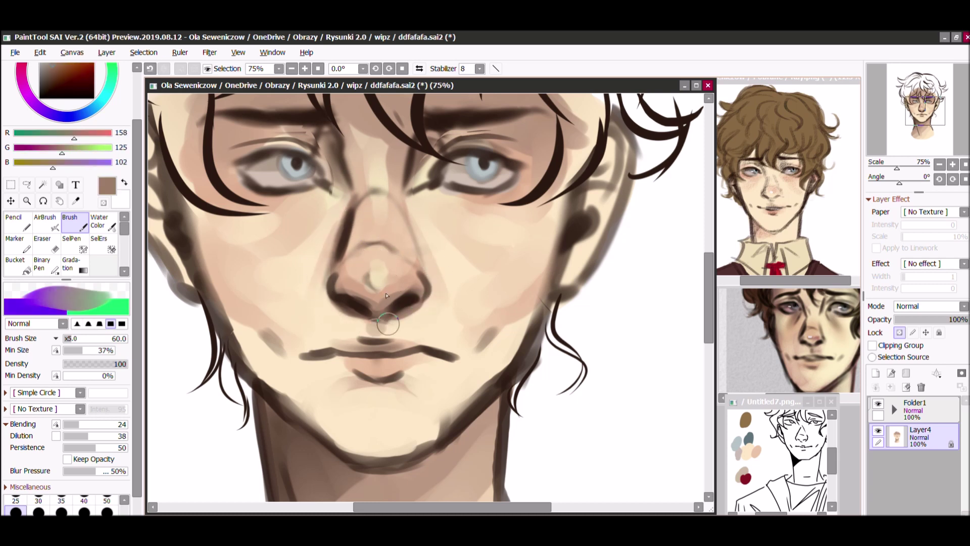
{"action": "key", "text": "bracketleft"}
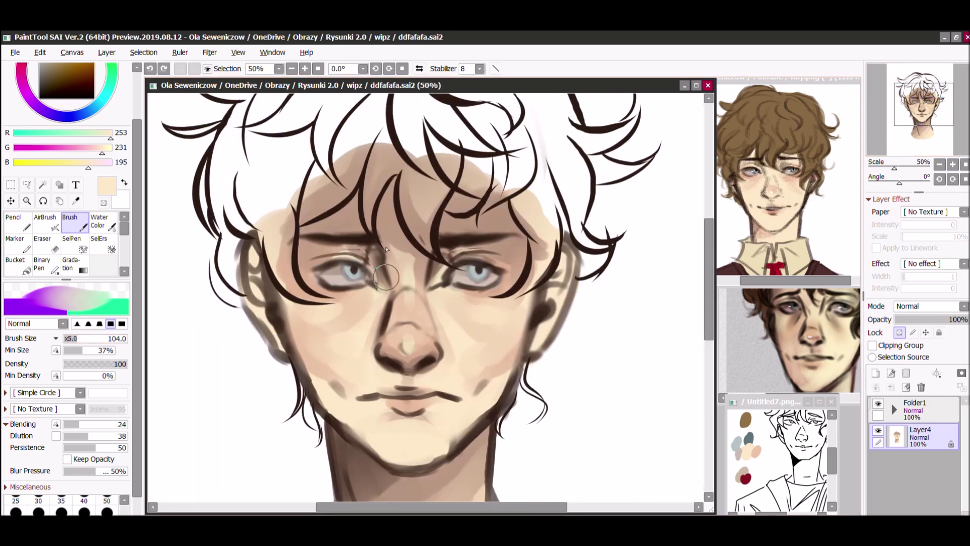
- Blend the skin between the eyebrows and around the eyes with sampled tones, reducing the Brush size to 60
{"action": "left_click", "coordinate": [390, 218], "text": "alt"}
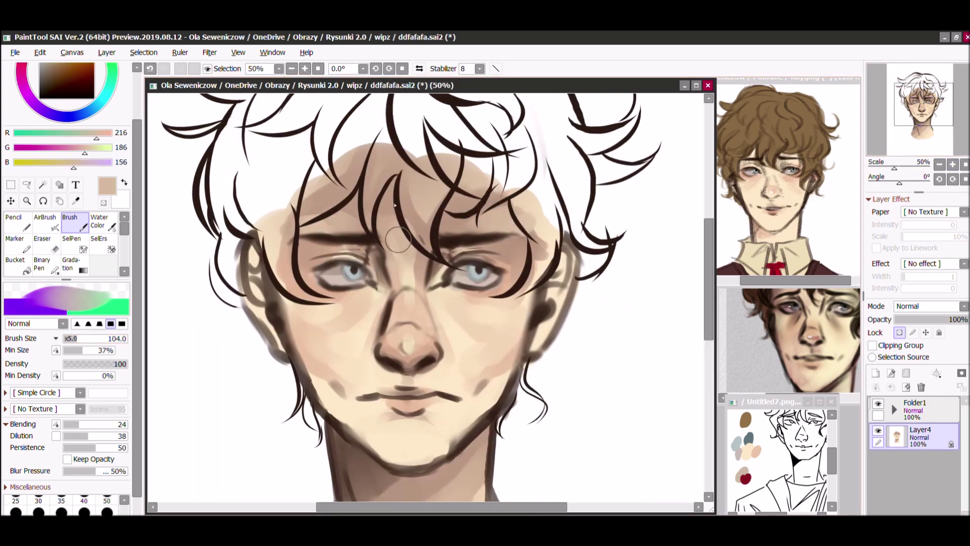
{"action": "key", "text": "bracketleft"}
{"action": "key", "text": "bracketleft"}
{"action": "key", "text": "bracketleft"}
{"action": "key", "text": "bracketleft"}
{"action": "left_click", "coordinate": [494, 245], "text": "alt"}
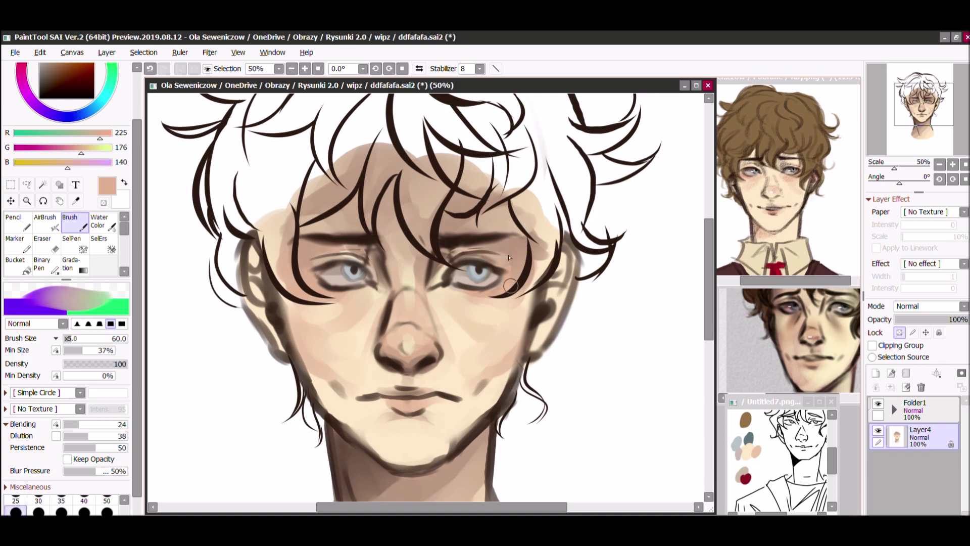
{"action": "left_click", "coordinate": [553, 228], "text": "alt"}
- Mirror the view, adjust the cheek and jaw on Layer4 with Smudge at size 767, restore the view and save
{"action": "key", "text": "h"}
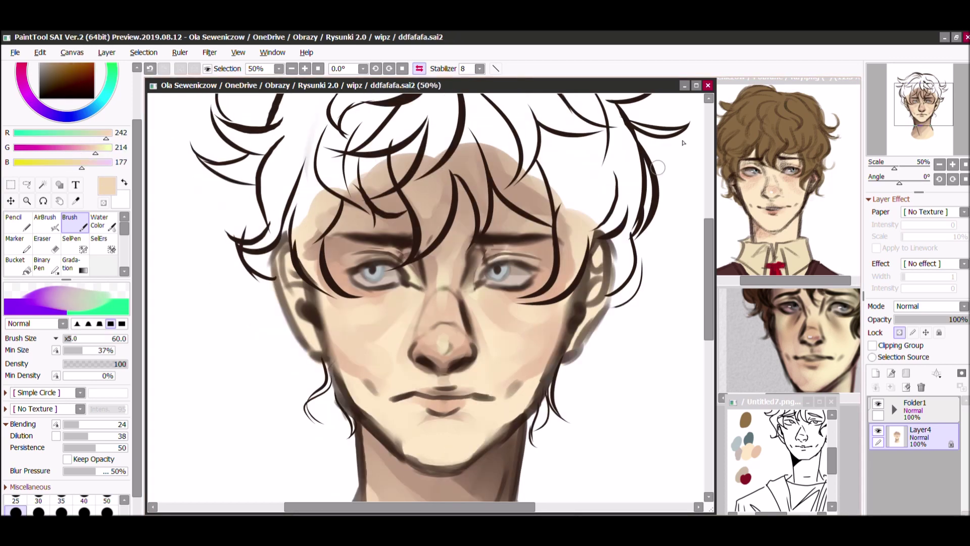
{"action": "key", "text": "minus"}
{"action": "left_click", "coordinate": [894, 409]}
{"action": "key", "text": "s"}
{"action": "mouse_move", "coordinate": [304, 304]}
{"action": "left_mouse_down"}
{"action": "mouse_move", "coordinate": [314, 351]}
{"action": "mouse_move", "coordinate": [324, 324]}
{"action": "mouse_move", "coordinate": [363, 347]}
{"action": "left_mouse_up"}
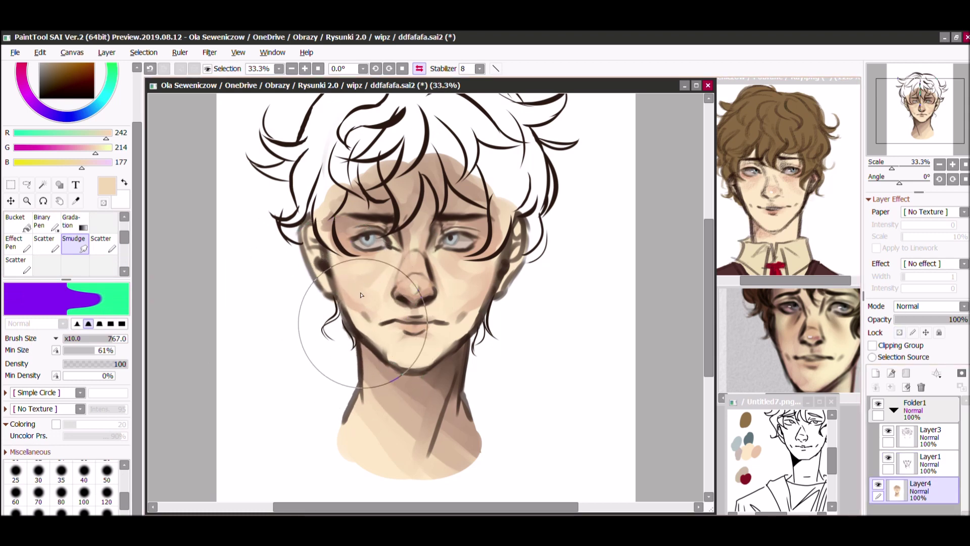
{"action": "left_click", "coordinate": [895, 409]}
{"action": "key", "text": "h"}
{"action": "key", "text": "ctrl+s"}
- Block in one half of the hair on a new layer above the skin with the palette's brown and the Pencil at size 180
{"action": "left_click", "coordinate": [875, 373]}
{"action": "left_click", "coordinate": [746, 419], "text": "alt"}
{"action": "left_click_drag", "start_coordinate": [455, 252], "coordinate": [419, 288]}
{"action": "key", "text": "n"}
{"action": "left_click_drag", "start_coordinate": [354, 212], "coordinate": [394, 151]}
{"action": "left_click_drag", "start_coordinate": [313, 242], "coordinate": [333, 180]}
{"action": "key", "text": "bracketleft"}
{"action": "key", "text": "bracketleft"}
{"action": "key", "text": "bracketleft"}
{"action": "left_click_drag", "start_coordinate": [318, 253], "coordinate": [349, 298]}
{"action": "mouse_move", "coordinate": [303, 213]}
{"action": "left_mouse_down"}
{"action": "mouse_move", "coordinate": [290, 242]}
{"action": "mouse_move", "coordinate": [275, 233]}
{"action": "mouse_move", "coordinate": [293, 283]}
{"action": "mouse_move", "coordinate": [262, 109]}
{"action": "mouse_move", "coordinate": [389, 119]}
{"action": "mouse_move", "coordinate": [325, 142]}
{"action": "left_mouse_up"}
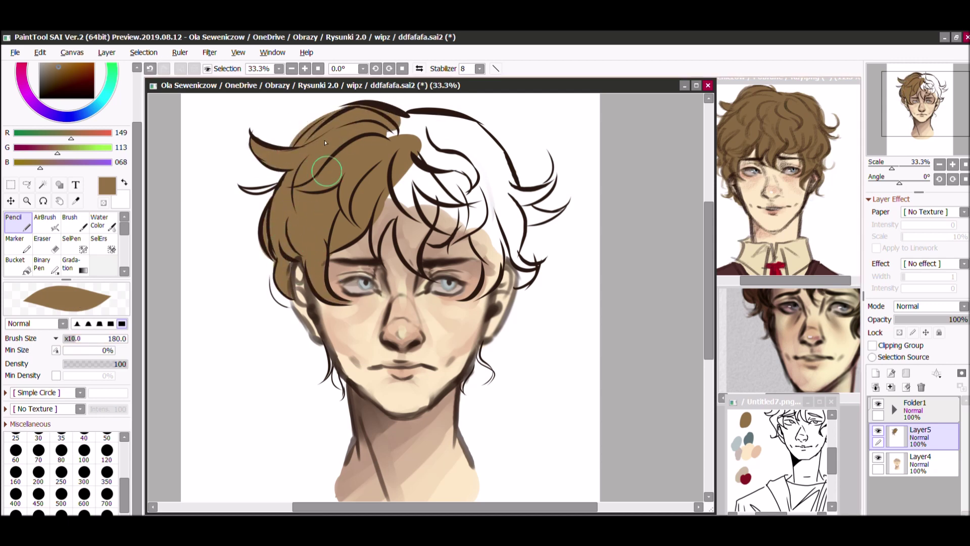
- Fill the outer flick of hair and the loose strands on both sides of the jaw with the same brown
{"action": "left_click_drag", "start_coordinate": [255, 180], "coordinate": [245, 188]}
{"action": "left_click_drag", "start_coordinate": [326, 348], "coordinate": [341, 391]}
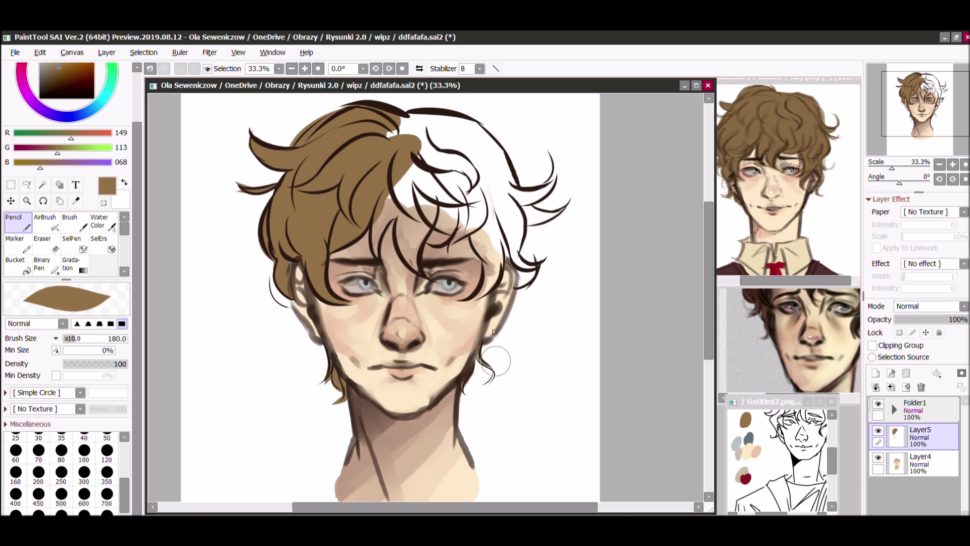
{"action": "left_click_drag", "start_coordinate": [492, 344], "coordinate": [486, 356]}
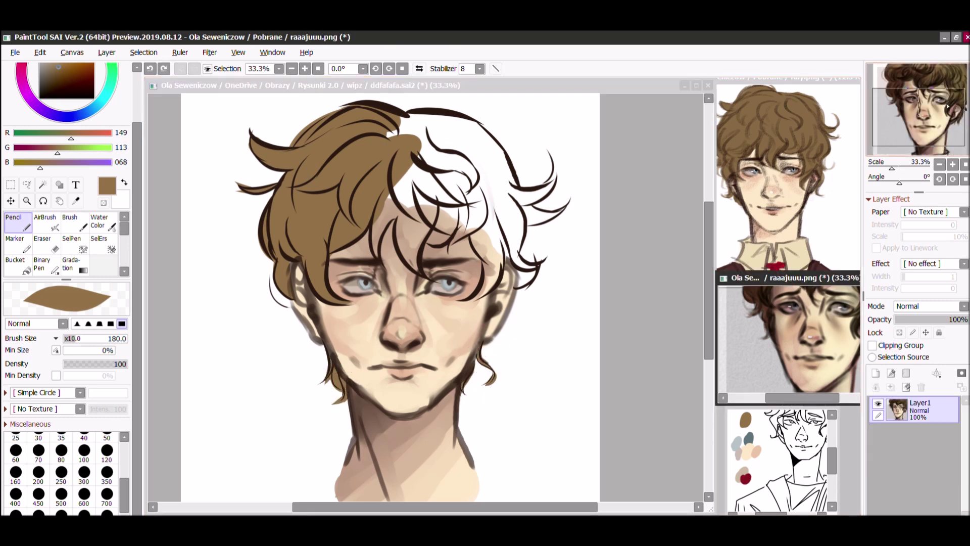
- Fill the remaining half of the hair with brown and refine the outer curls, using Smudge at size 1000
{"action": "left_click", "coordinate": [789, 338]}
{"action": "left_click_drag", "start_coordinate": [445, 144], "coordinate": [406, 118]}
{"action": "mouse_move", "coordinate": [500, 195]}
{"action": "left_mouse_down"}
{"action": "mouse_move", "coordinate": [417, 141]}
{"action": "mouse_move", "coordinate": [444, 175]}
{"action": "mouse_move", "coordinate": [442, 198]}
{"action": "mouse_move", "coordinate": [415, 238]}
{"action": "mouse_move", "coordinate": [419, 219]}
{"action": "mouse_move", "coordinate": [388, 249]}
{"action": "mouse_move", "coordinate": [479, 164]}
{"action": "mouse_move", "coordinate": [471, 206]}
{"action": "mouse_move", "coordinate": [483, 179]}
{"action": "mouse_move", "coordinate": [495, 240]}
{"action": "left_mouse_up"}
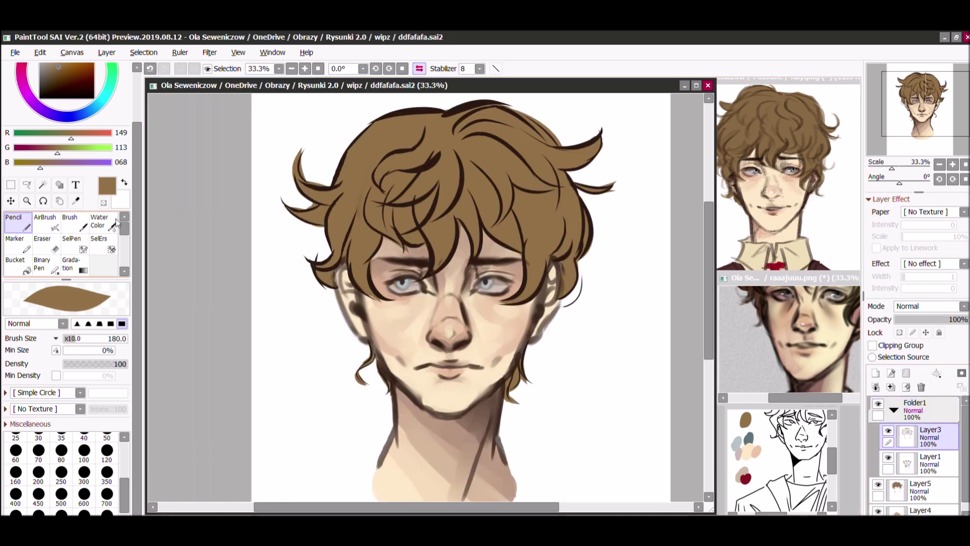
{"action": "mouse_move", "coordinate": [316, 148]}
{"action": "left_mouse_down"}
{"action": "mouse_move", "coordinate": [303, 121]}
{"action": "mouse_move", "coordinate": [325, 152]}
{"action": "mouse_move", "coordinate": [308, 166]}
{"action": "left_mouse_up"}
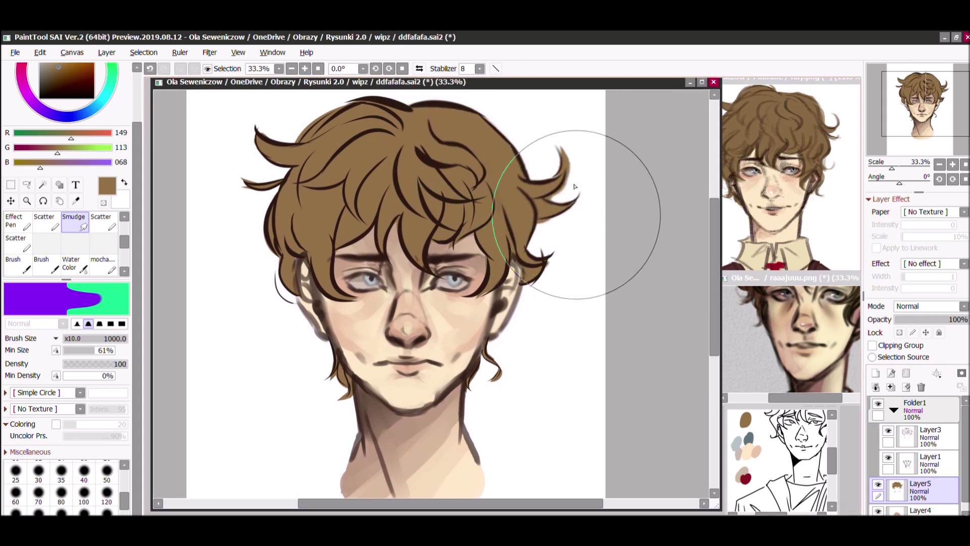
{"action": "key", "text": "n"}
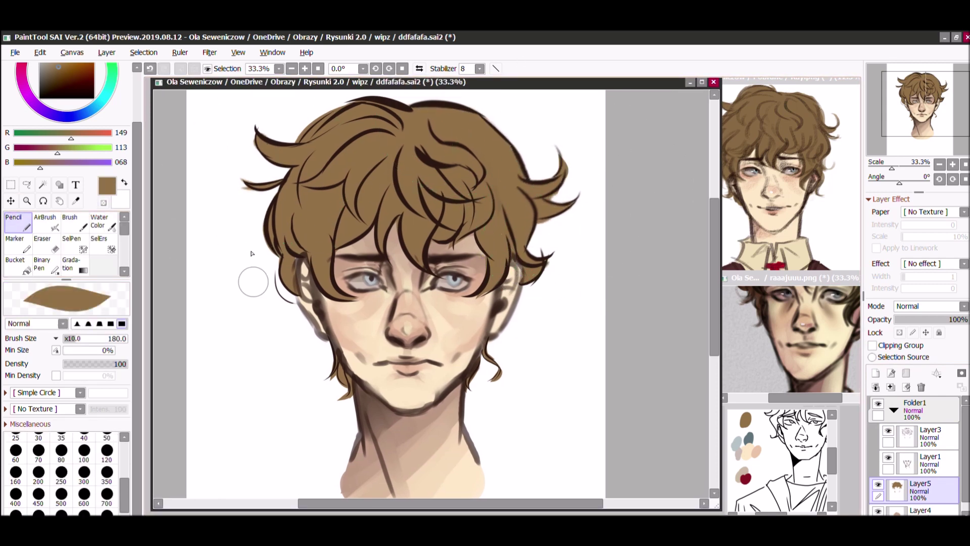
- Prepare a clipping layer over the hair and choose a reddish brown shadow color, RGB 117, 76, 52, guided by the raaajuuu.png reference
{"action": "left_click", "coordinate": [795, 278]}
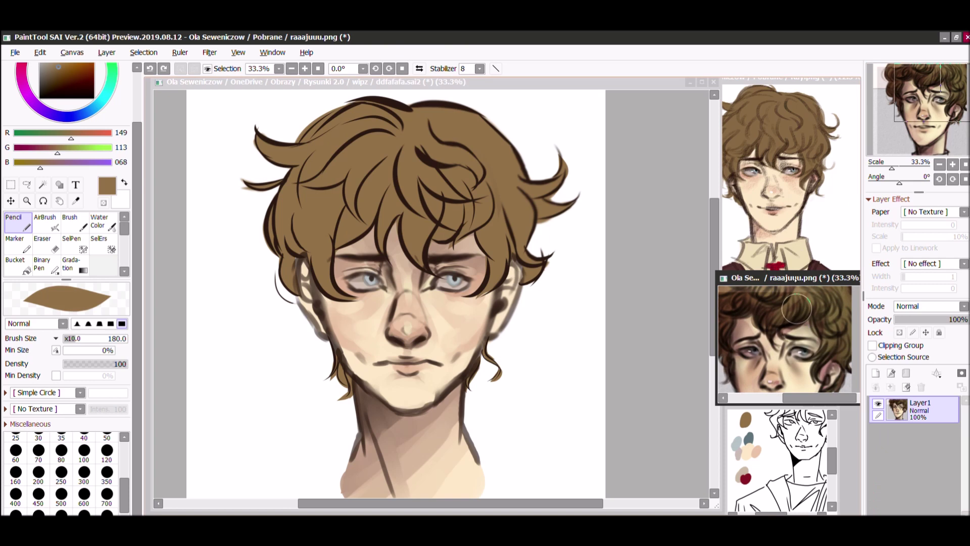
{"action": "left_click", "coordinate": [797, 309], "text": "alt"}
{"action": "left_click", "coordinate": [375, 167]}
{"action": "scroll", "coordinate": [139, 118], "scroll_direction": "up", "scroll_amount": 1}
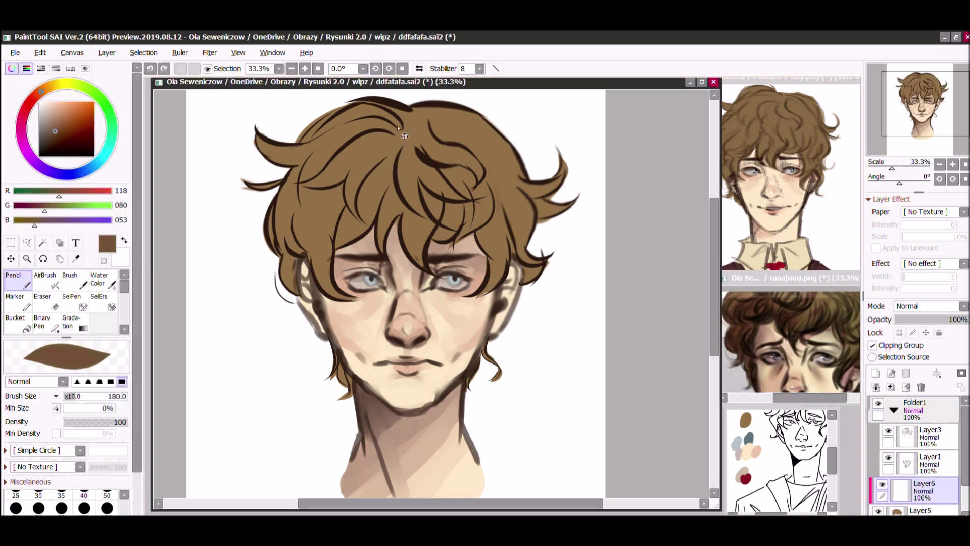
{"action": "left_click", "coordinate": [376, 149], "text": "alt"}
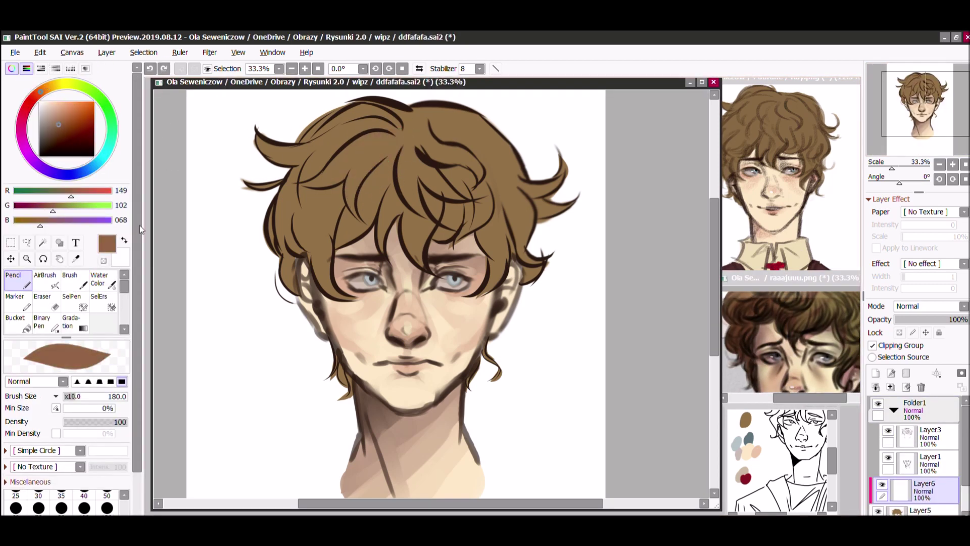
{"action": "left_click", "coordinate": [54, 131]}
- Paint reddish-brown shadows at the crown of the hair and blend their edges with the Brush at size 128
{"action": "left_click_drag", "start_coordinate": [353, 151], "coordinate": [414, 166]}
{"action": "left_click_drag", "start_coordinate": [374, 137], "coordinate": [405, 187]}
{"action": "key", "text": "ctrl+z"}
{"action": "left_click_drag", "start_coordinate": [384, 121], "coordinate": [354, 119]}
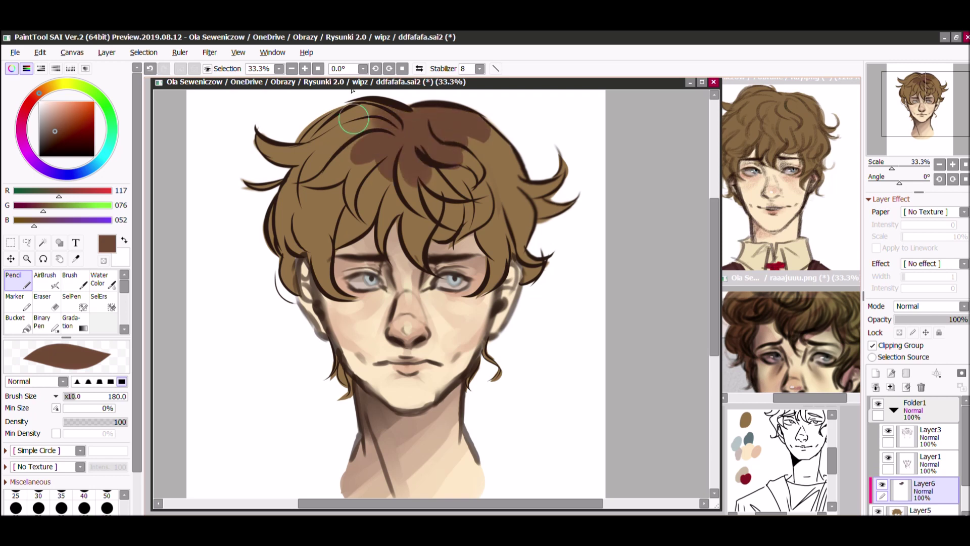
{"action": "key", "text": "b"}
{"action": "mouse_move", "coordinate": [391, 147]}
{"action": "left_mouse_down"}
{"action": "mouse_move", "coordinate": [376, 157]}
{"action": "mouse_move", "coordinate": [492, 118]}
{"action": "left_mouse_up"}
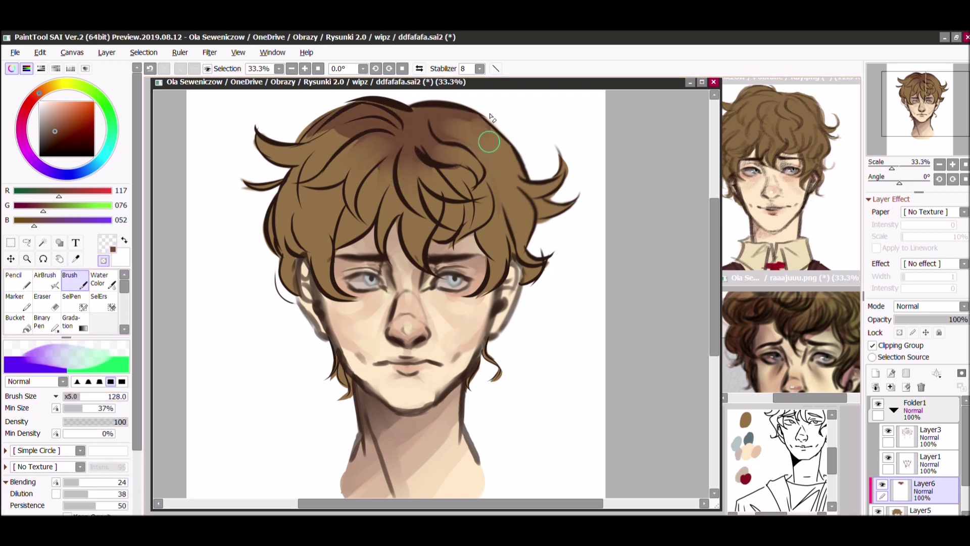
- Shade the side locks and fringe with the reddish brown, adding a circular Gradation from foreground color to transparency
{"action": "key", "text": "minus"}
{"action": "left_click_drag", "start_coordinate": [493, 202], "coordinate": [453, 213]}
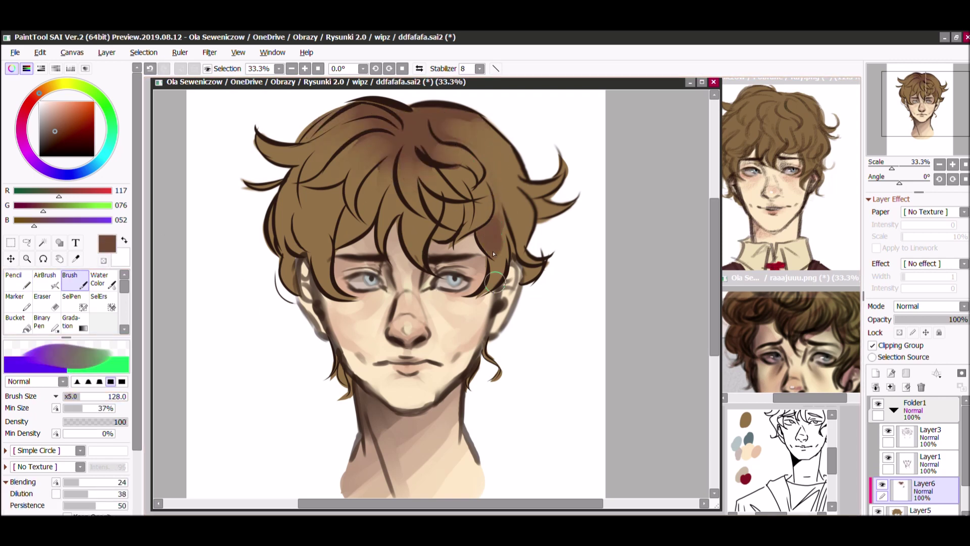
{"action": "left_click_drag", "start_coordinate": [374, 192], "coordinate": [318, 210]}
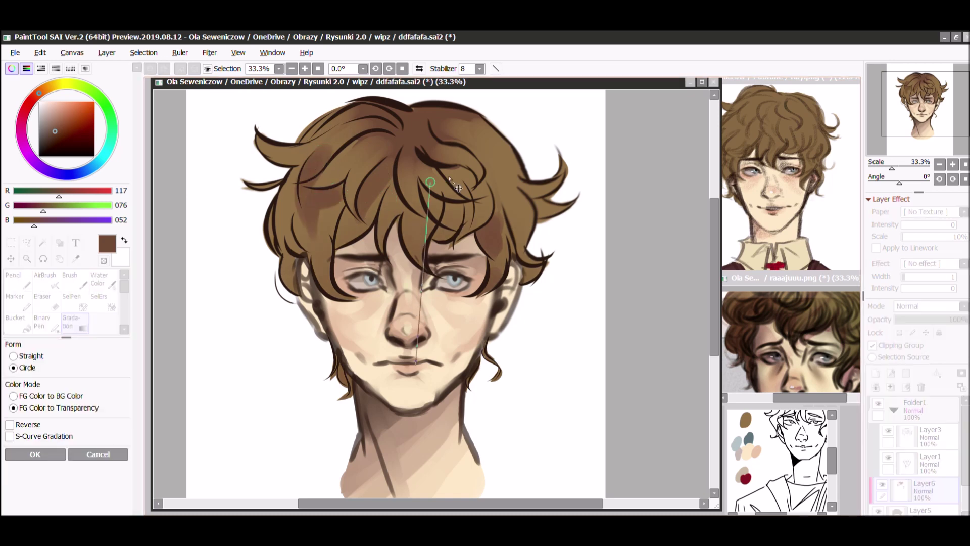
{"action": "left_click_drag", "start_coordinate": [516, 177], "coordinate": [498, 276]}
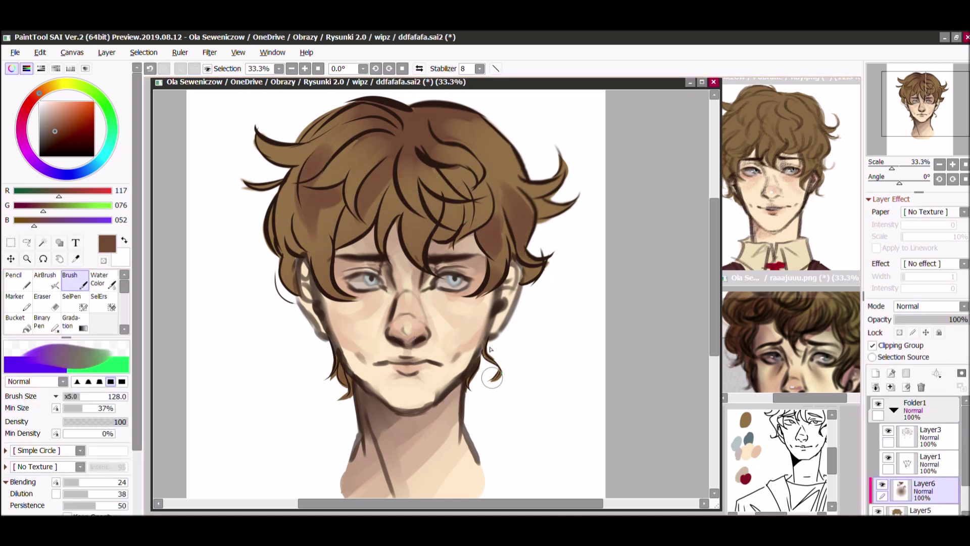
- Shade the crown and outer sides of the hair with reddish brown RGB 117, 76, 52, enlarging the Brush to size 224
{"action": "left_click_drag", "start_coordinate": [308, 151], "coordinate": [301, 192]}
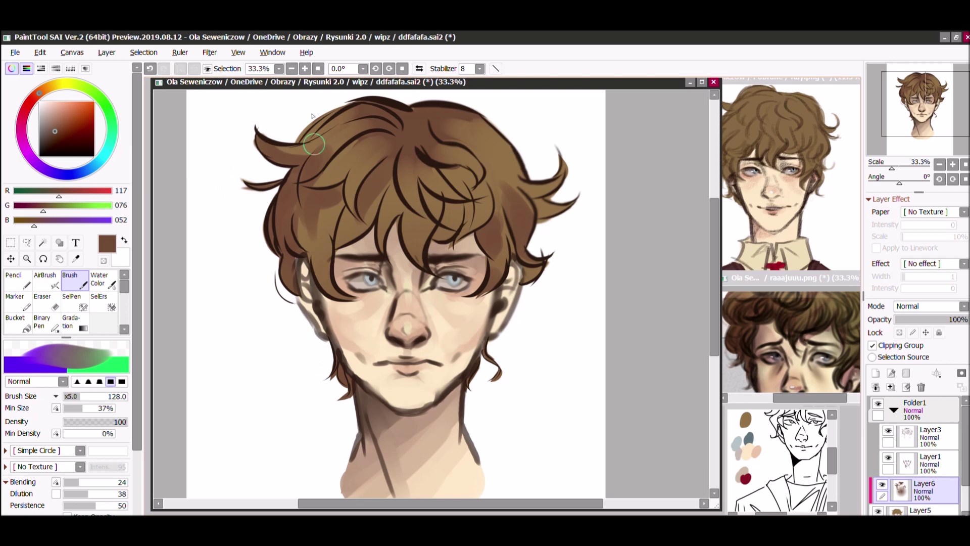
{"action": "left_click_drag", "start_coordinate": [523, 172], "coordinate": [533, 193]}
{"action": "key", "text": "ctrl+z"}
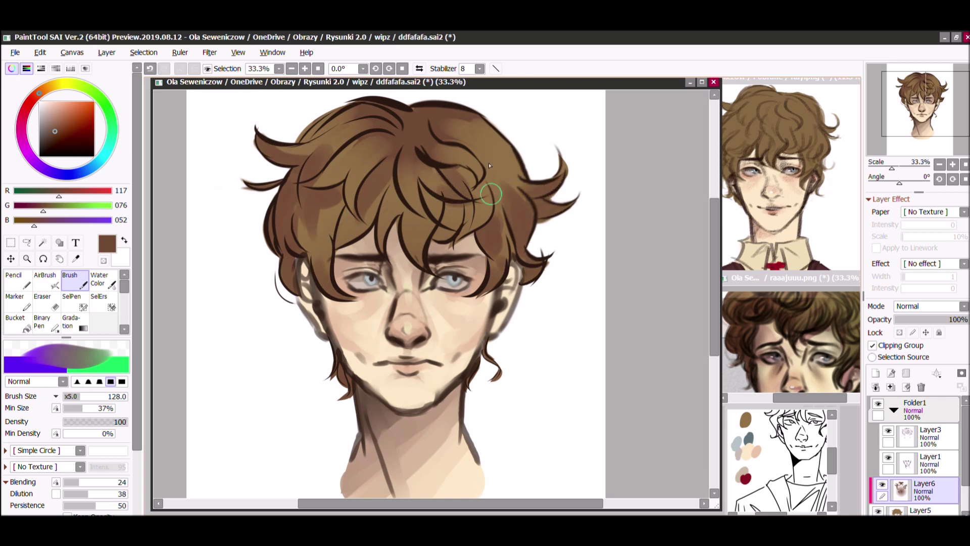
{"action": "left_click_drag", "start_coordinate": [369, 115], "coordinate": [368, 86]}
{"action": "left_click_drag", "start_coordinate": [500, 162], "coordinate": [454, 126]}
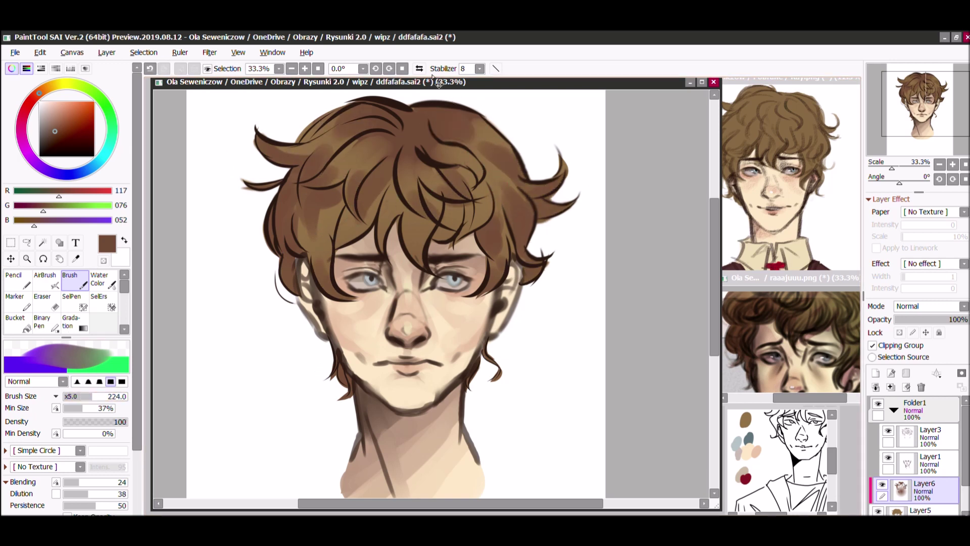
- Deepen the shadows at the crown and parting with dark brown RGB 101, 61, 26, using the Brush with an 18% minimum size
{"action": "key", "text": "bracketleft"}
{"action": "key", "text": "bracketleft"}
{"action": "key", "text": "bracketleft"}
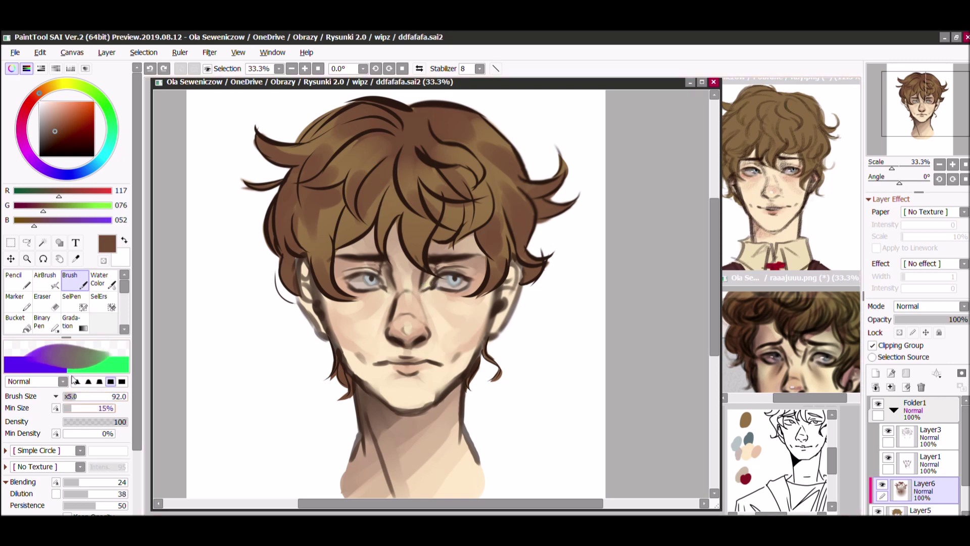
{"action": "left_click", "coordinate": [399, 197], "text": "alt"}
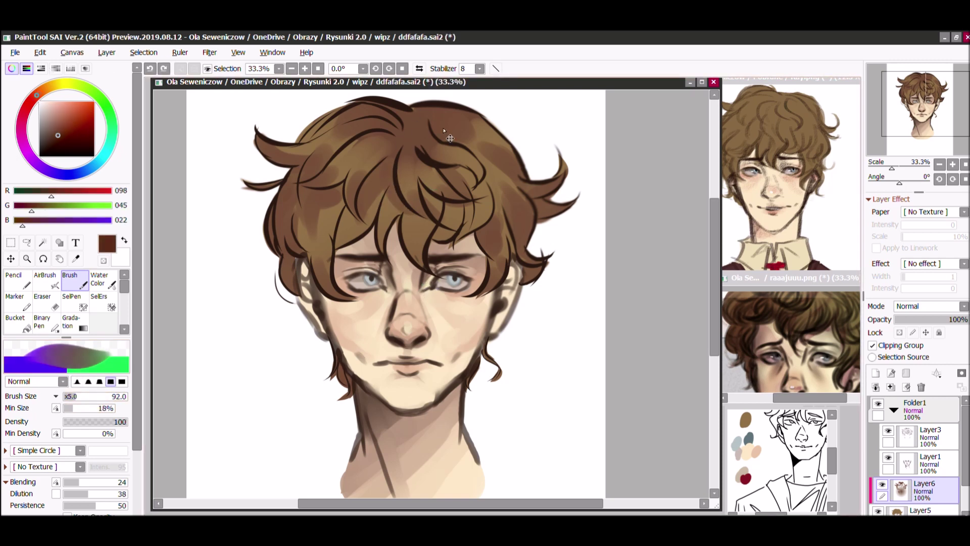
{"action": "left_click", "coordinate": [43, 90]}
{"action": "left_click_drag", "start_coordinate": [425, 111], "coordinate": [394, 172]}
{"action": "left_click", "coordinate": [424, 126], "text": "alt"}
{"action": "left_click", "coordinate": [341, 153], "text": "alt"}
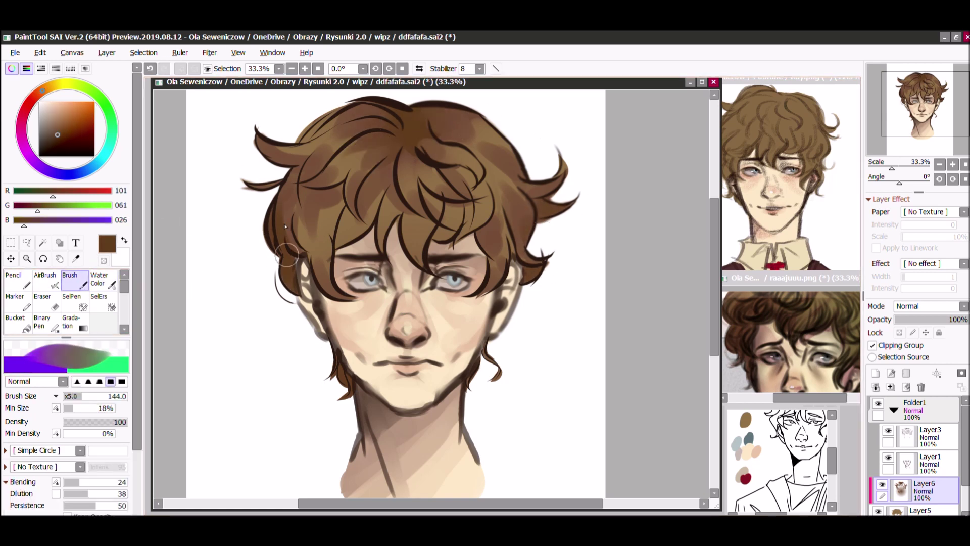
- Refine the shadows in the side locks and fringe using browns sampled from the hair, Brush size 72, and save the file
{"action": "key", "text": "bracketleft"}
{"action": "left_click_drag", "start_coordinate": [312, 184], "coordinate": [308, 228]}
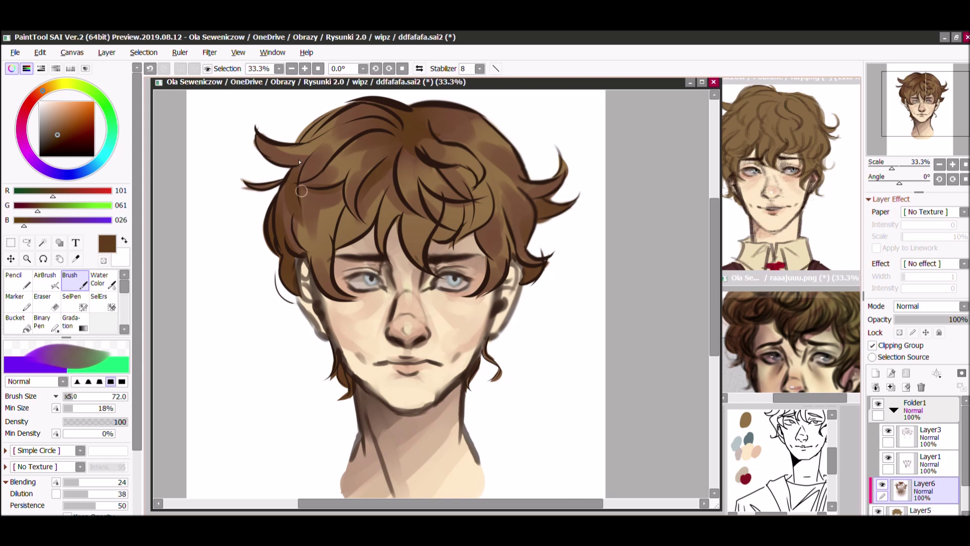
{"action": "left_click", "coordinate": [480, 176], "text": "alt"}
{"action": "key", "text": "ctrl+s"}
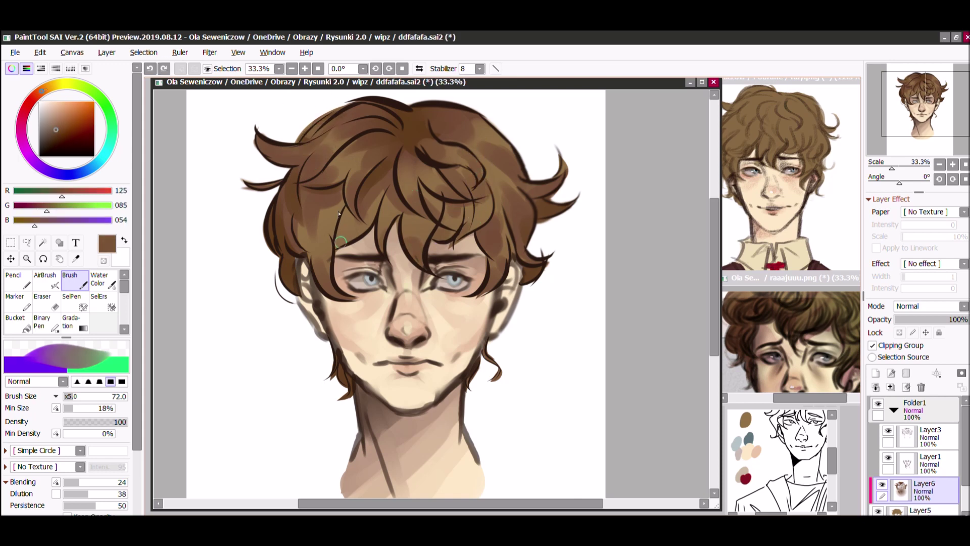
{"action": "left_click", "coordinate": [331, 195], "text": "alt"}
{"action": "key", "text": "ctrl+s"}
{"action": "key", "text": "bracketright"}
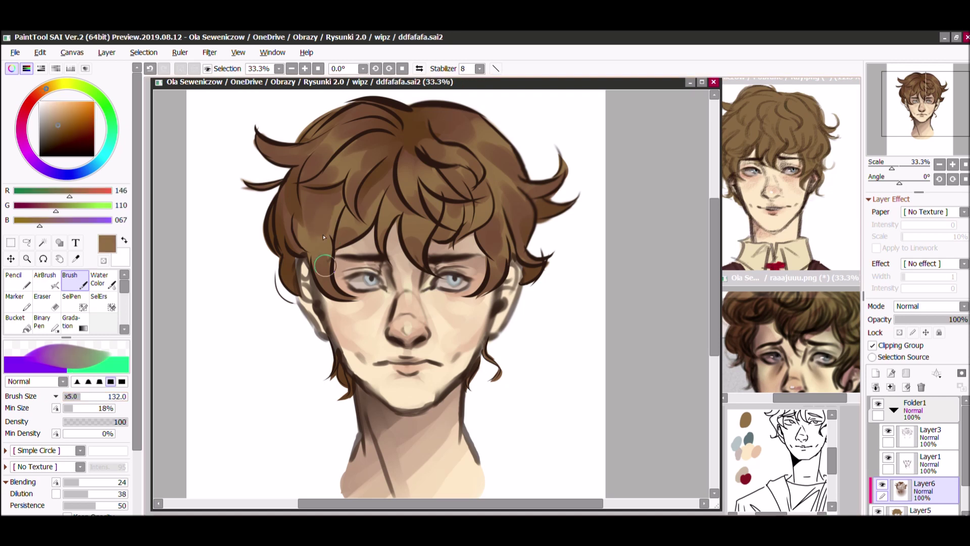
- Paint golden highlight strands through the fringe and crown on a clipped layer, using the Pencil at size 180 in RGB 219, 181, 109
{"action": "left_click", "coordinate": [518, 247], "text": "alt"}
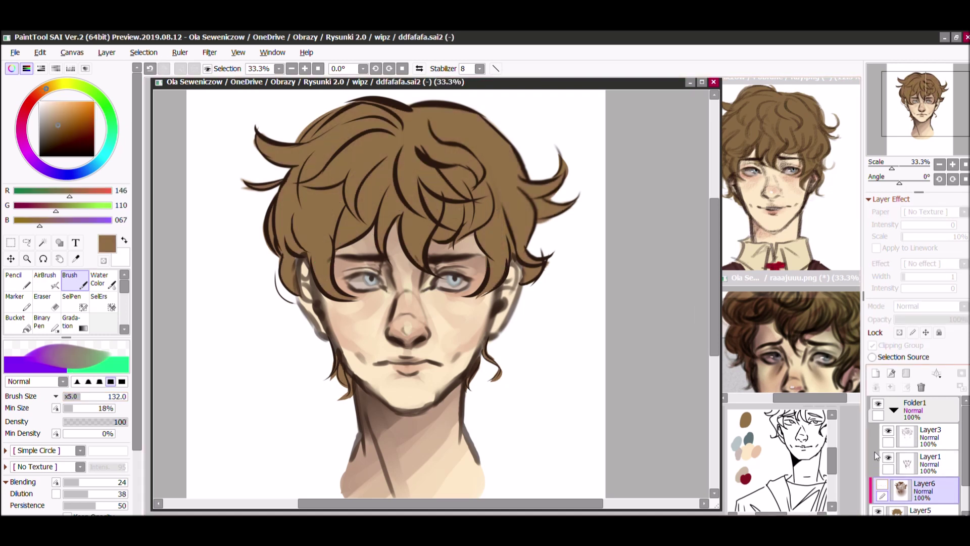
{"action": "left_click", "coordinate": [14, 279]}
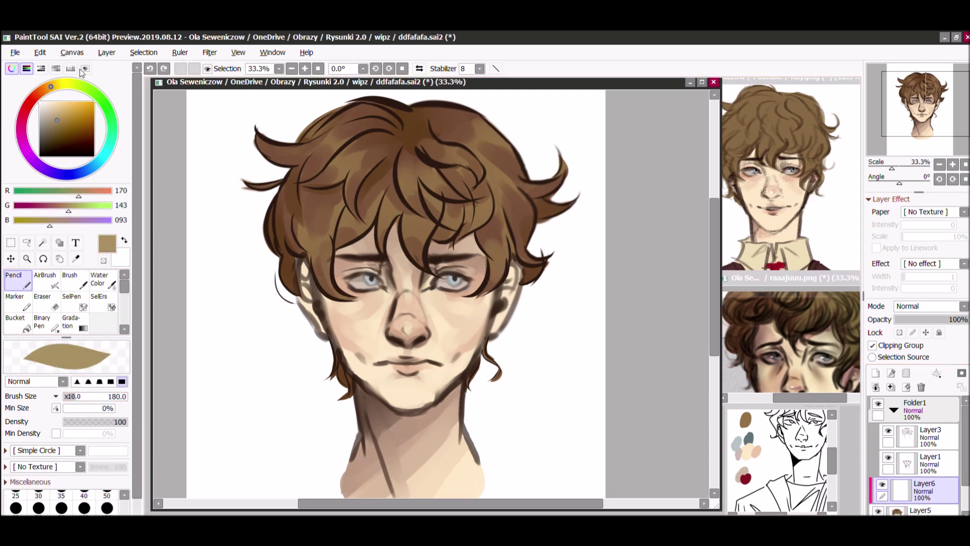
{"action": "left_click_drag", "start_coordinate": [402, 170], "coordinate": [415, 201]}
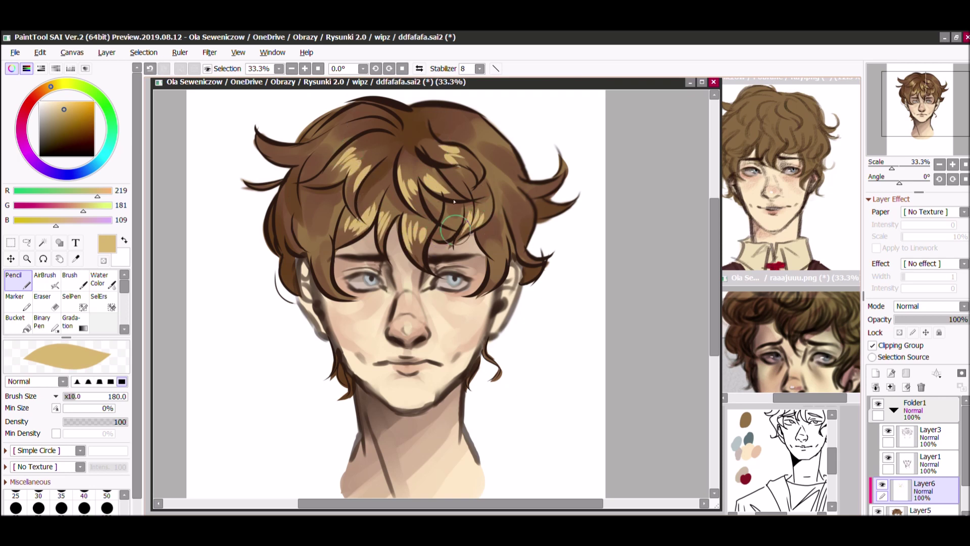
{"action": "key", "text": "ctrl+z"}
{"action": "left_click_drag", "start_coordinate": [521, 151], "coordinate": [471, 142]}
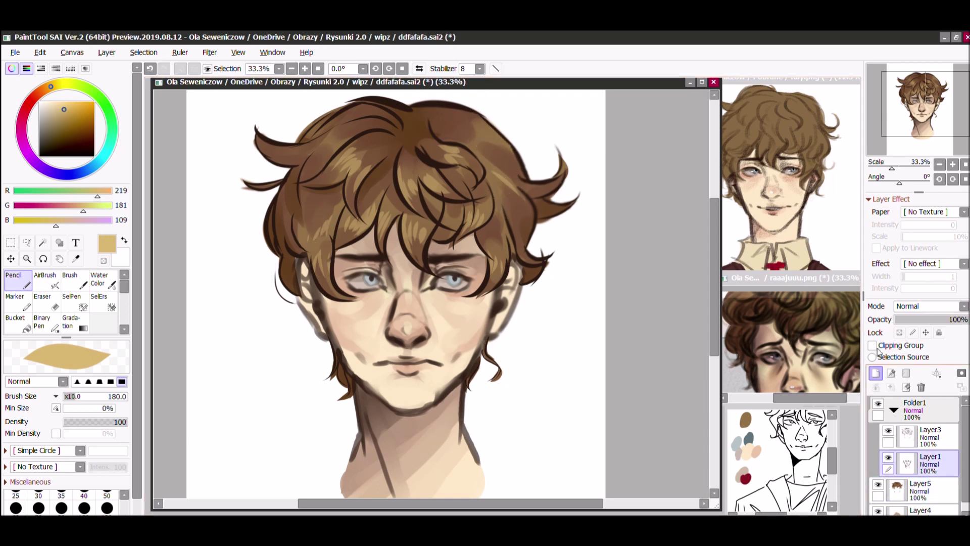
- Draw thin stray strands around the sides of the hair on Layer5, using the Pencil at size 50 in sampled browns
{"action": "left_click", "coordinate": [292, 231], "text": "ctrl+shift"}
{"action": "left_click", "coordinate": [292, 231], "text": "alt"}
{"action": "key", "text": "bracketleft"}
{"action": "key", "text": "bracketleft"}
{"action": "key", "text": "bracketleft"}
{"action": "key", "text": "bracketleft"}
{"action": "key", "text": "bracketleft"}
{"action": "key", "text": "bracketleft"}
{"action": "key", "text": "bracketleft"}
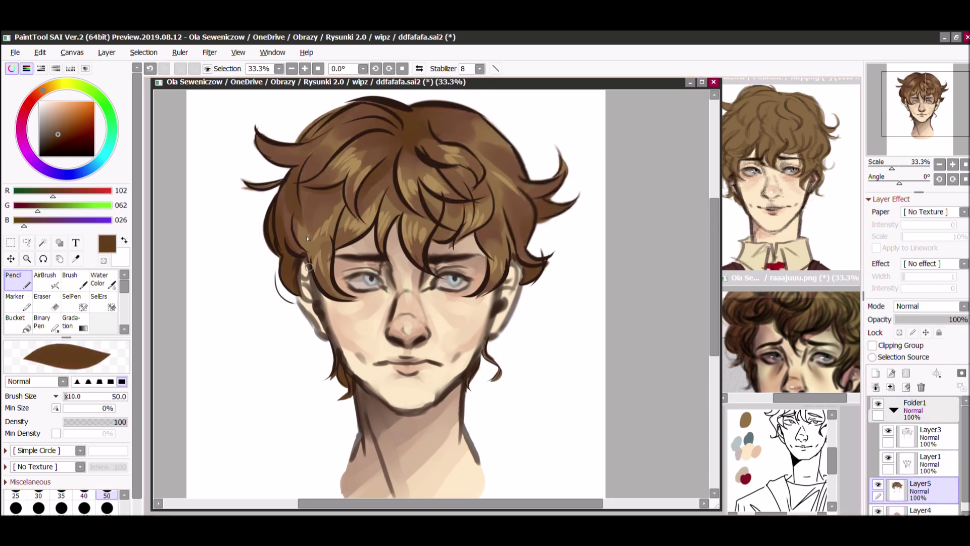
{"action": "left_click", "coordinate": [518, 220], "text": "alt"}
{"action": "left_click_drag", "start_coordinate": [552, 196], "coordinate": [577, 171]}
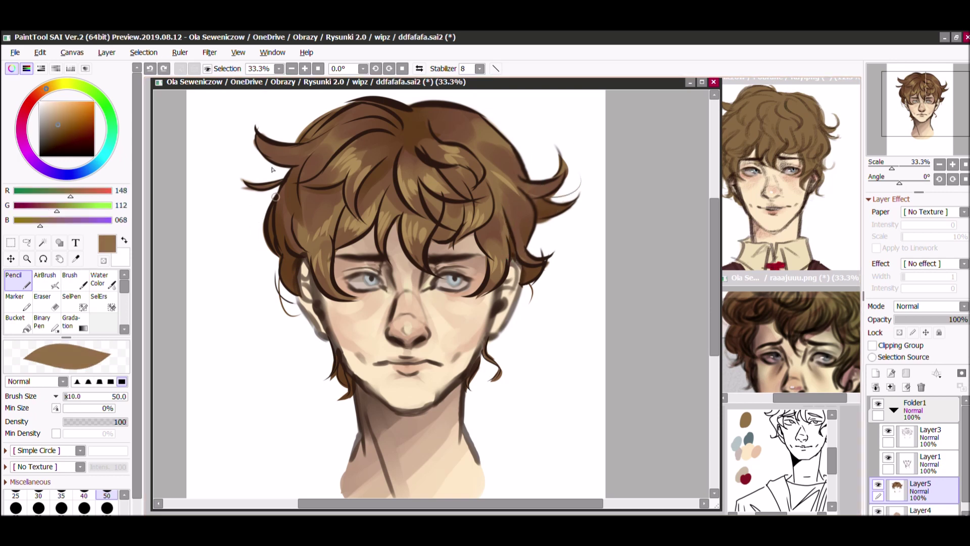
- Add loose thin strands over the fringe and top of the head with the size 50 Pencil, sampling several hair browns
{"action": "left_click", "coordinate": [363, 229], "text": "alt"}
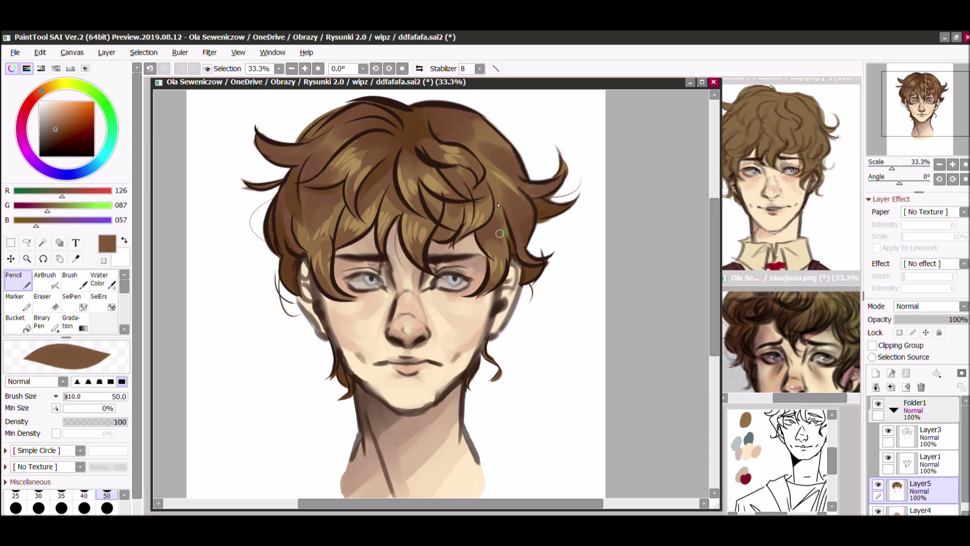
{"action": "left_click", "coordinate": [447, 218], "text": "alt"}
{"action": "left_click", "coordinate": [475, 255], "text": "alt"}
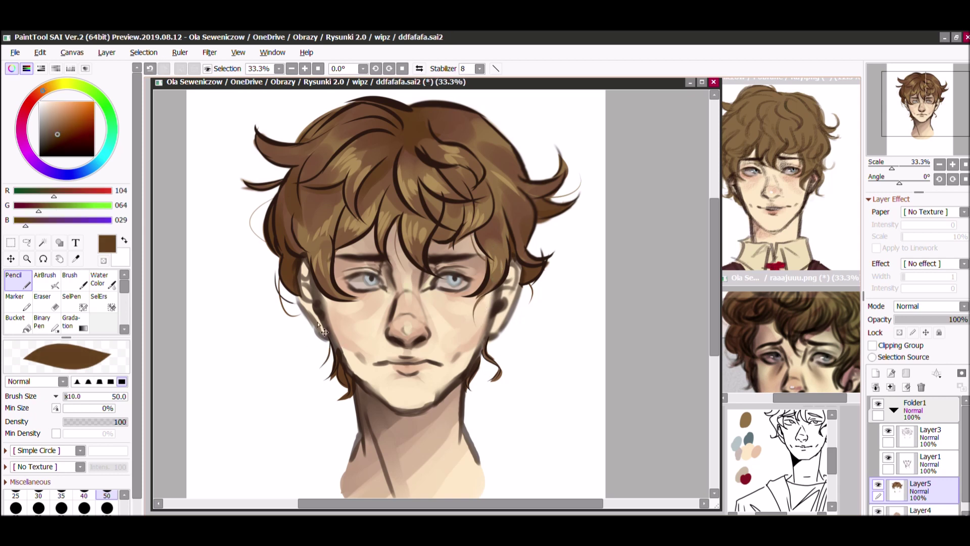
{"action": "left_click_drag", "start_coordinate": [471, 228], "coordinate": [434, 106]}
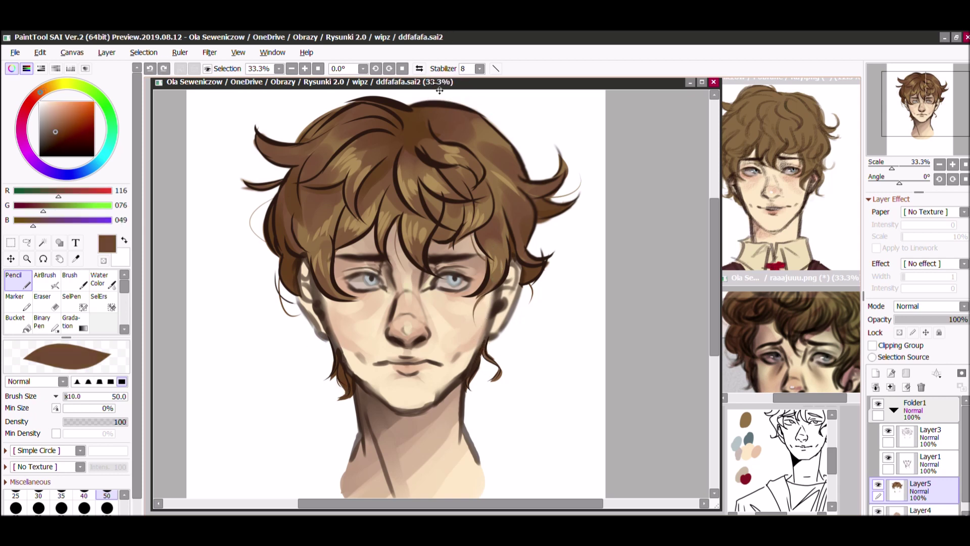
{"action": "key", "text": "ctrl+z"}
{"action": "left_click", "coordinate": [383, 139], "text": "alt"}
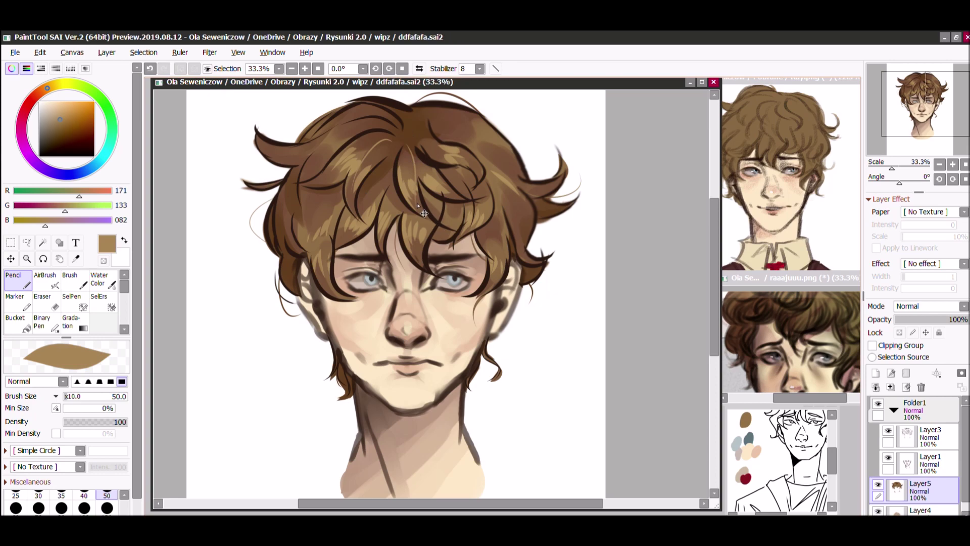
{"action": "left_click", "coordinate": [396, 198], "text": "alt"}
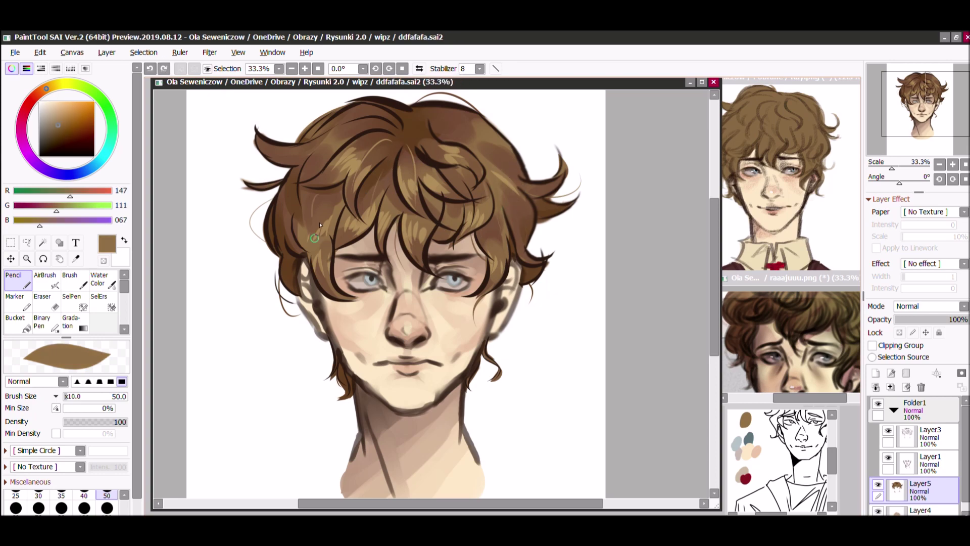
- Lock the opacity of the hair line art on Layer3 and ready Gradation with a color sampled from the hair
{"action": "left_click", "coordinate": [930, 436]}
{"action": "left_click", "coordinate": [899, 331]}
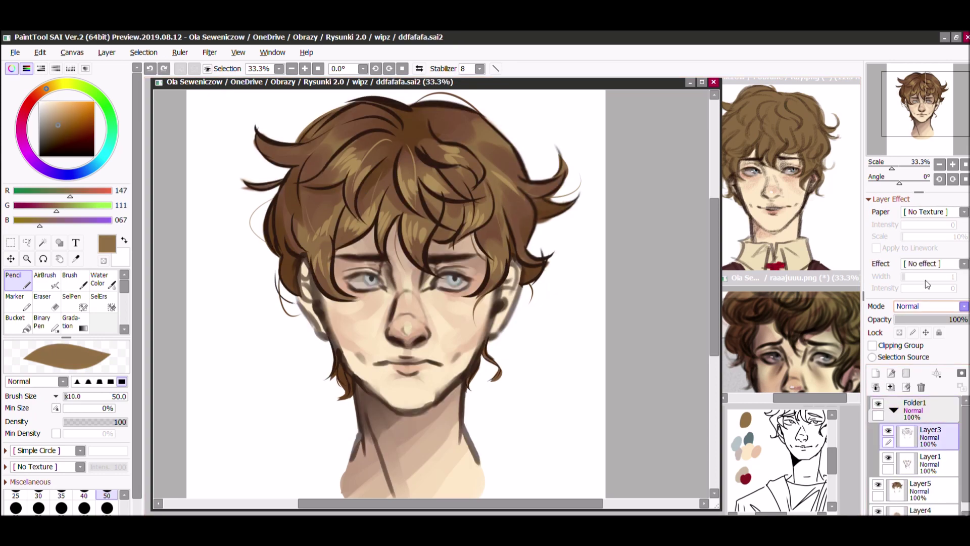
{"action": "left_click", "coordinate": [333, 343], "text": "alt"}
{"action": "left_click", "coordinate": [70, 321]}
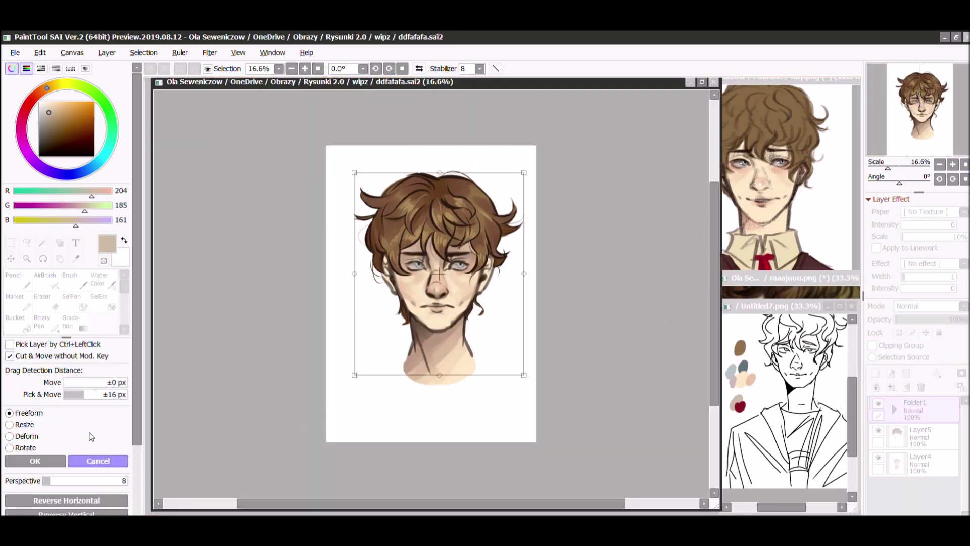
- Shift the whole head slightly left on the canvas with a freeform transform
{"action": "key", "text": "ctrl+t"}
{"action": "left_click_drag", "start_coordinate": [571, 407], "coordinate": [566, 408]}
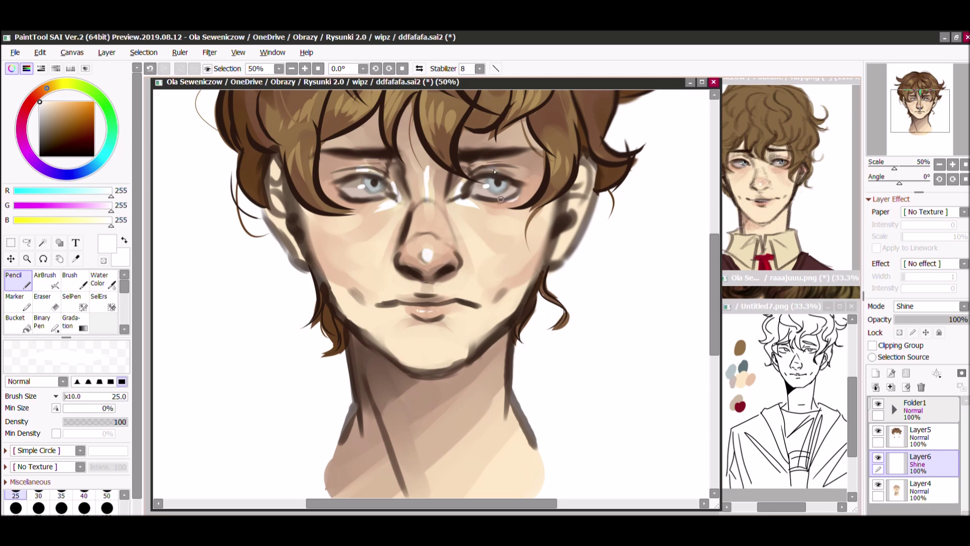
- Lower the opacity of the Shine layer holding the white face highlights to 13% and save the file
{"action": "left_click_drag", "start_coordinate": [959, 319], "coordinate": [904, 319]}
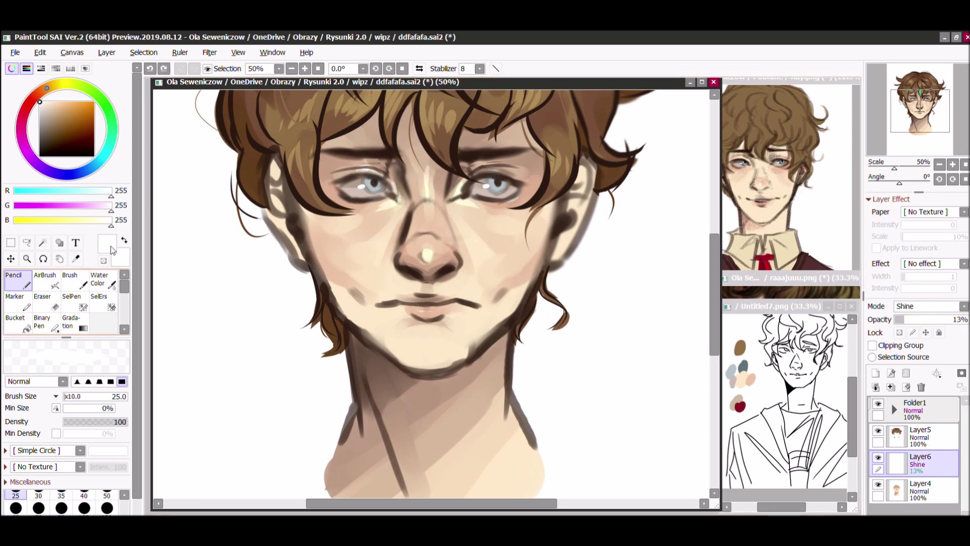
{"action": "key", "text": "b"}
{"action": "left_click", "coordinate": [483, 229], "text": "alt"}
{"action": "left_click", "coordinate": [924, 489]}
{"action": "left_click", "coordinate": [920, 461]}
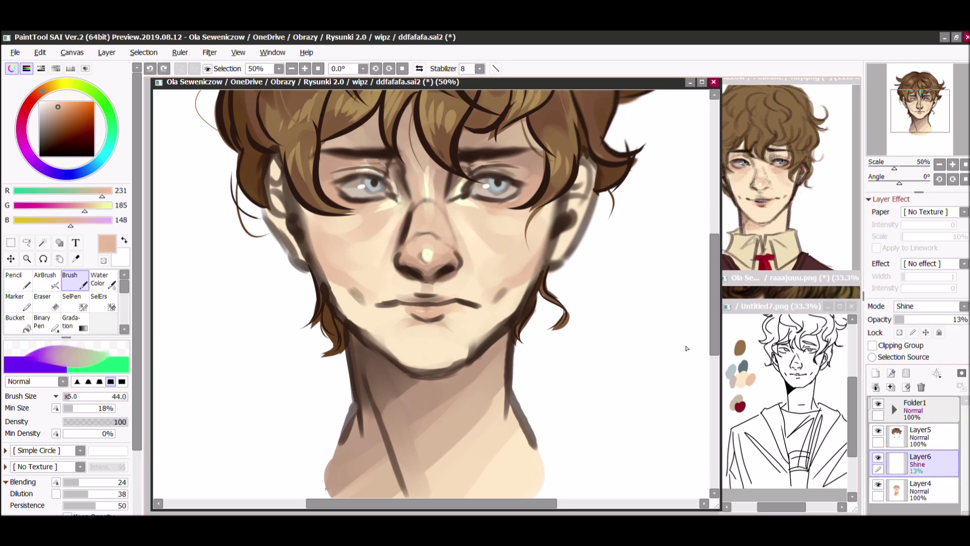
{"action": "key", "text": "ctrl+s"}
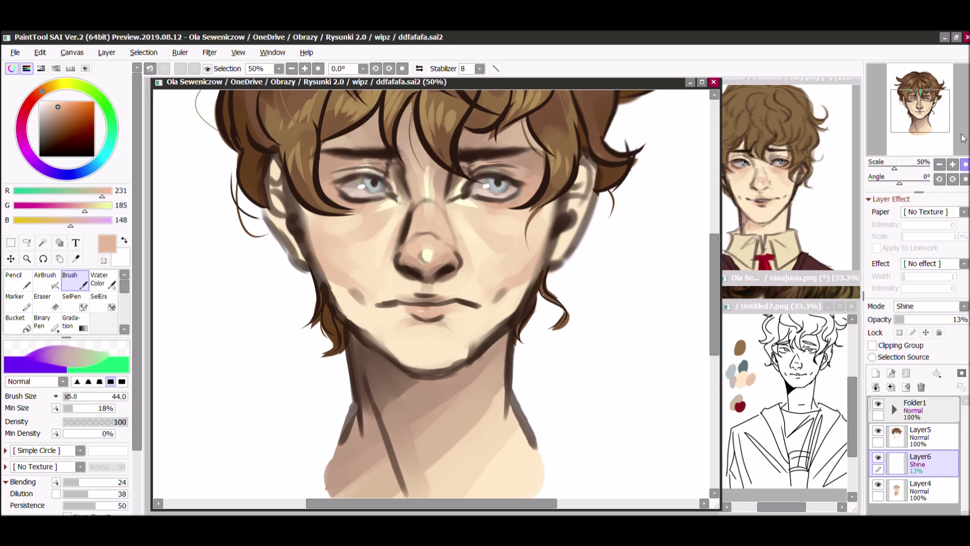
- Ink both jacket collar flaps and the open front edges on a layer inside Folder1, using the Pencil at size 172 in RGB 44, 26, 17
{"action": "key", "text": "minus"}
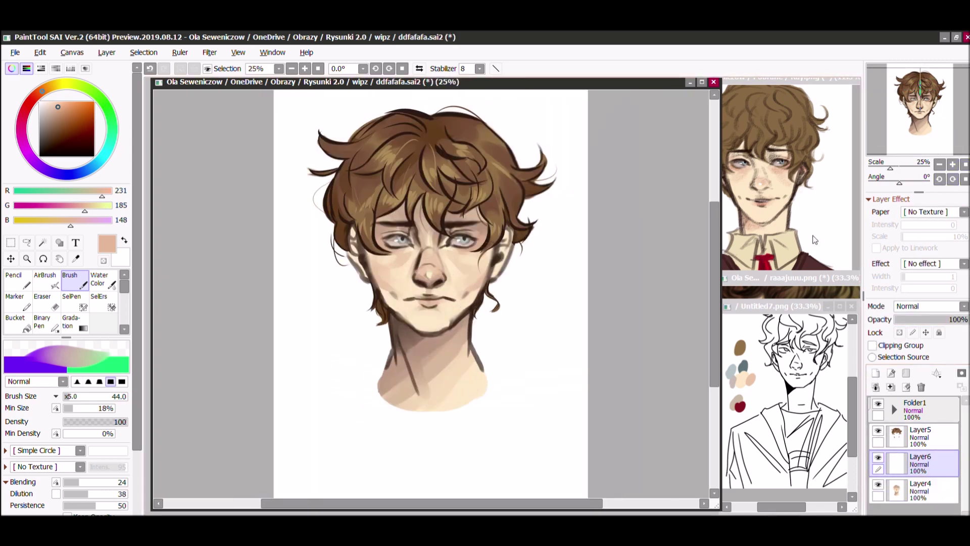
{"action": "key", "text": "n"}
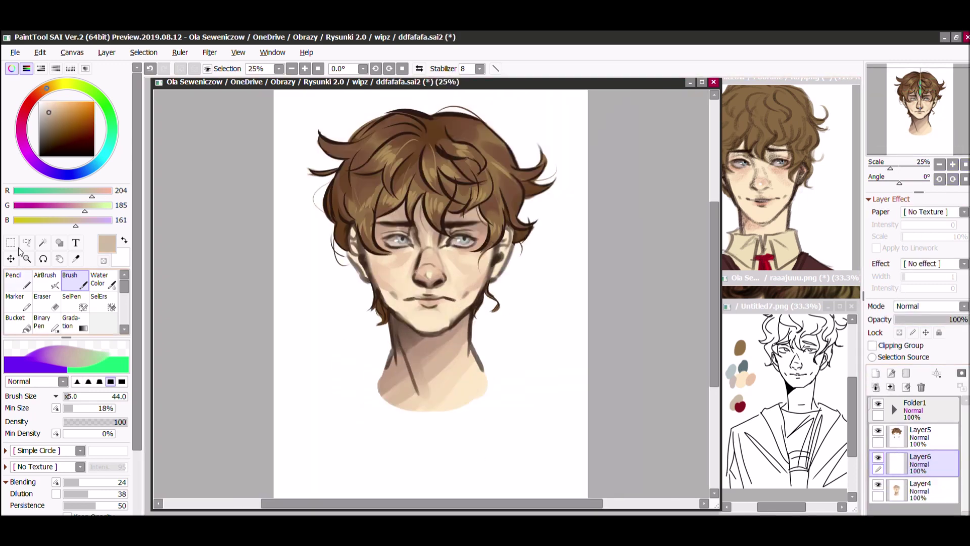
{"action": "left_click_drag", "start_coordinate": [921, 460], "coordinate": [915, 406]}
{"action": "left_click_drag", "start_coordinate": [382, 348], "coordinate": [429, 428]}
{"action": "key", "text": "ctrl+z"}
{"action": "left_click_drag", "start_coordinate": [366, 498], "coordinate": [391, 348]}
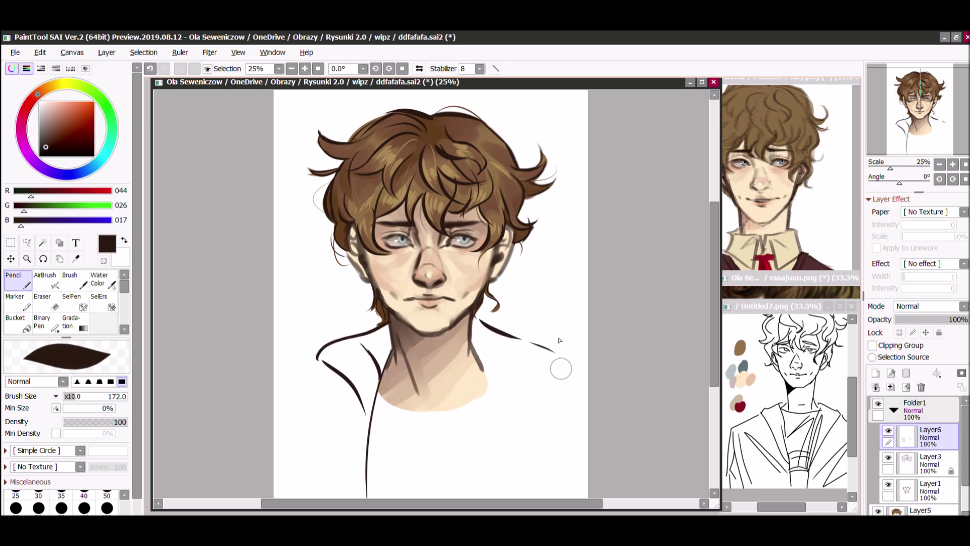
{"action": "left_click_drag", "start_coordinate": [554, 367], "coordinate": [537, 388]}
{"action": "left_click_drag", "start_coordinate": [490, 497], "coordinate": [484, 366]}
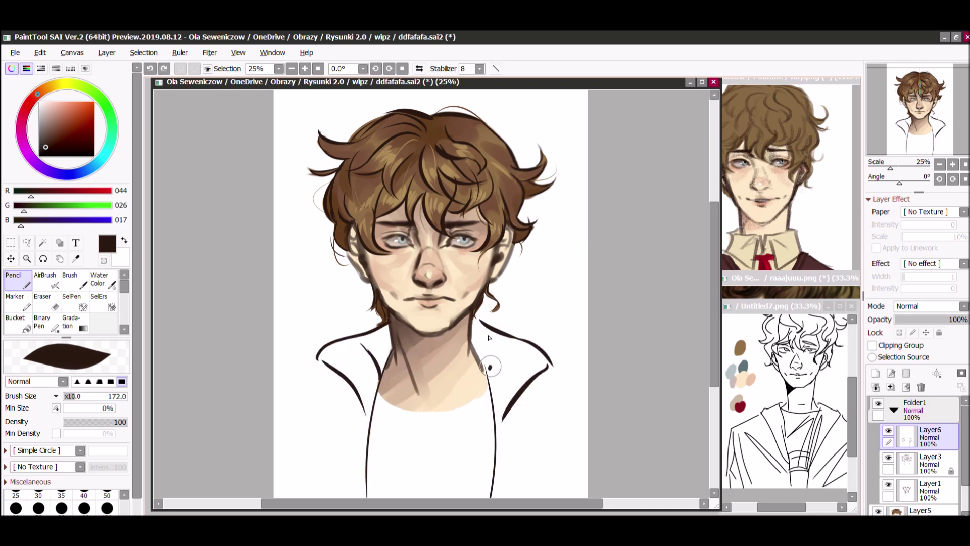
- Ink the jacket's outer side lines, the shoulder and fold lines, and the curved shirt neckline below the neck
{"action": "left_click_drag", "start_coordinate": [353, 390], "coordinate": [336, 498]}
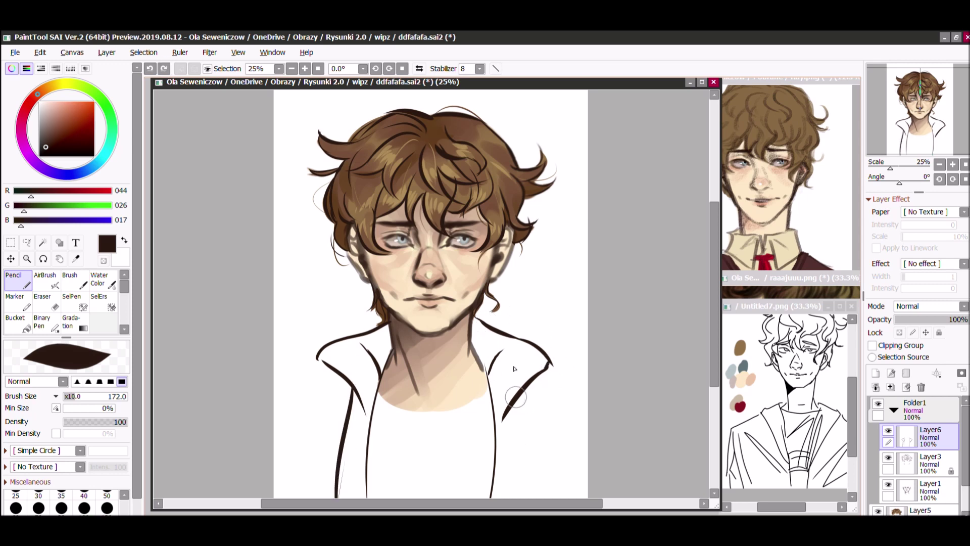
{"action": "left_click_drag", "start_coordinate": [505, 387], "coordinate": [528, 498]}
{"action": "left_click_drag", "start_coordinate": [331, 369], "coordinate": [293, 384]}
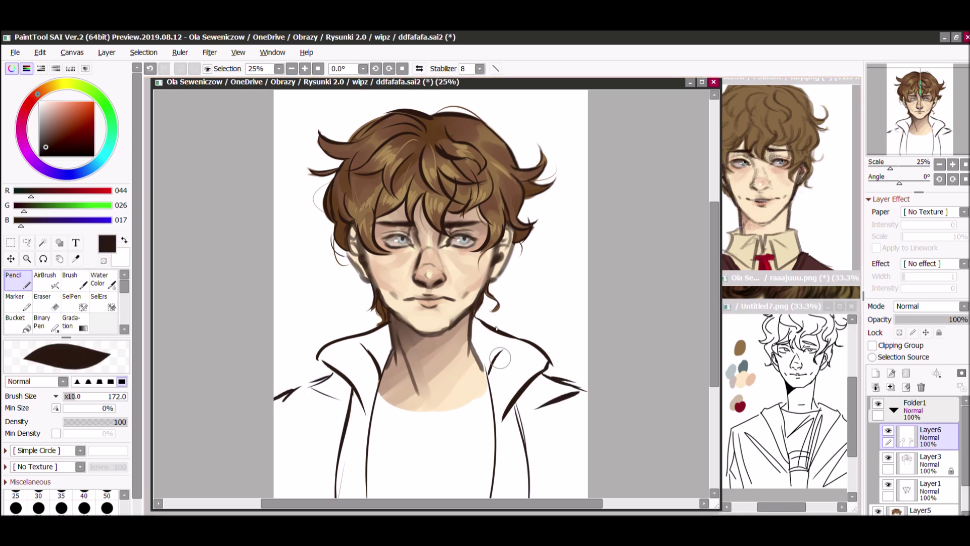
{"action": "scroll", "coordinate": [343, 341], "scroll_direction": "down", "scroll_amount": 1}
{"action": "key", "text": "ctrl+z"}
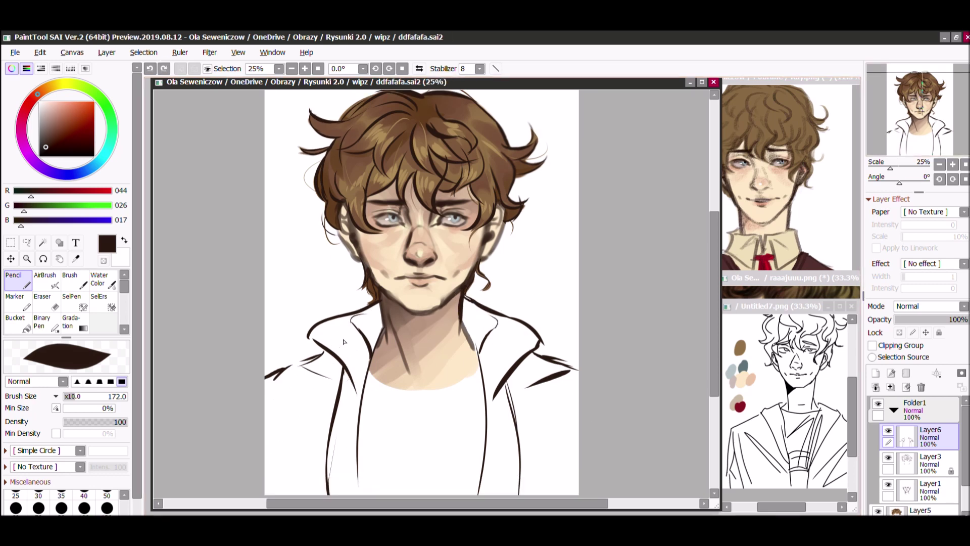
{"action": "key", "text": "ctrl+y"}
- On the skin layer Layer4, extend the skin below the neck, blend the neck shadows with the Brush at size 176, and save the file
{"action": "left_click", "coordinate": [447, 355], "text": "ctrl+shift"}
{"action": "left_click", "coordinate": [439, 365], "text": "alt"}
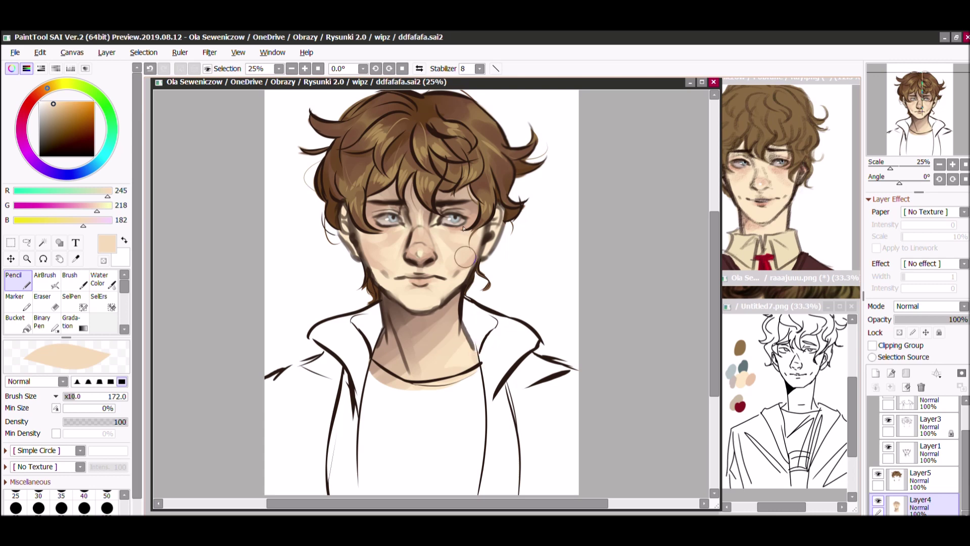
{"action": "key", "text": "b"}
{"action": "left_click", "coordinate": [419, 363], "text": "alt"}
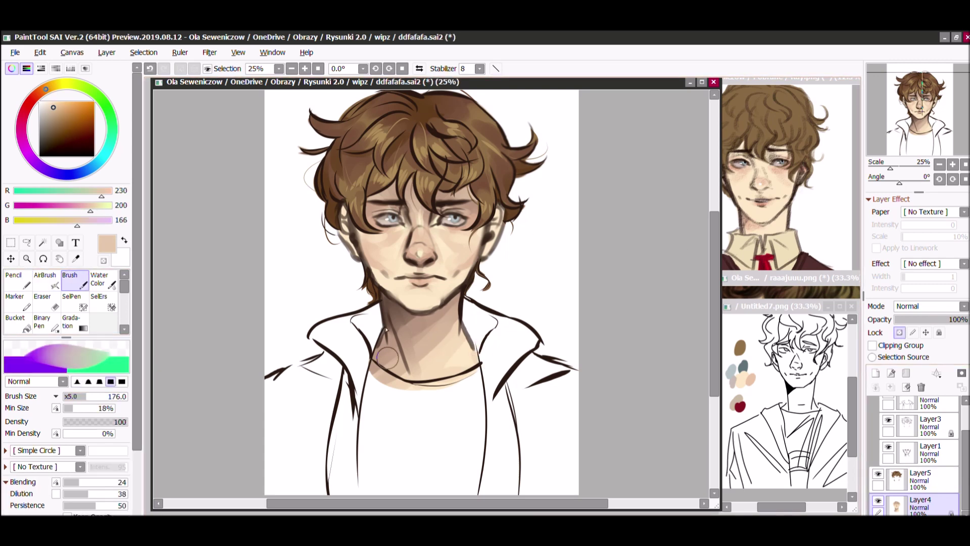
{"action": "left_click", "coordinate": [393, 309], "text": "alt"}
{"action": "left_click", "coordinate": [431, 316], "text": "alt"}
{"action": "left_click", "coordinate": [424, 320], "text": "alt"}
{"action": "left_click", "coordinate": [418, 326], "text": "alt"}
{"action": "key", "text": "ctrl+s"}
- Smooth the lighter skin tones across the middle and base of the neck using colours sampled from the skin
{"action": "left_click", "coordinate": [427, 345], "text": "alt"}
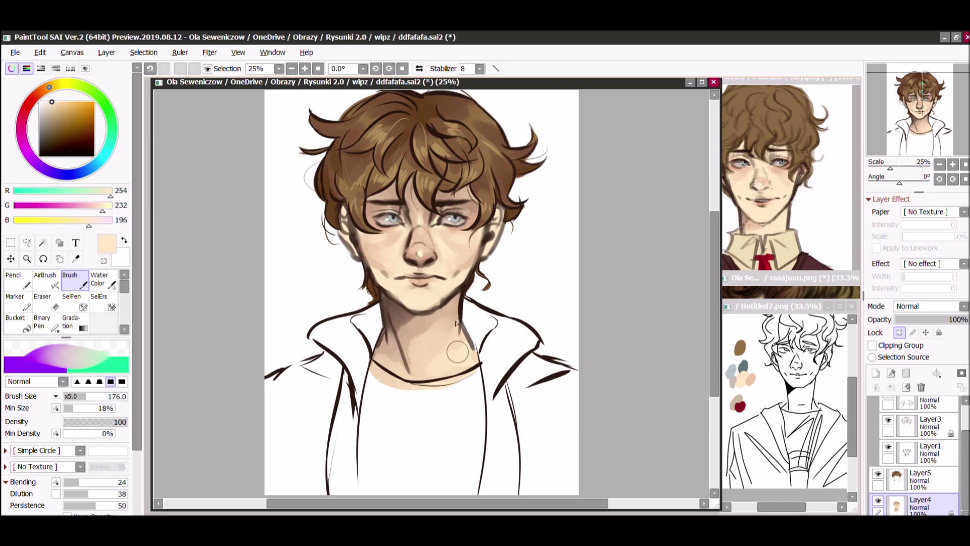
{"action": "left_click", "coordinate": [409, 361], "text": "alt"}
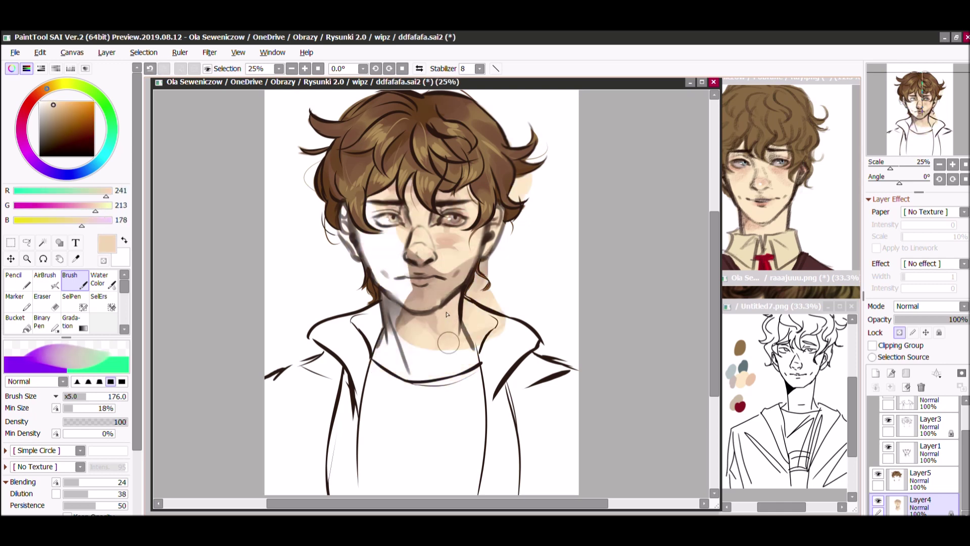
{"action": "left_click", "coordinate": [413, 321], "text": "alt"}
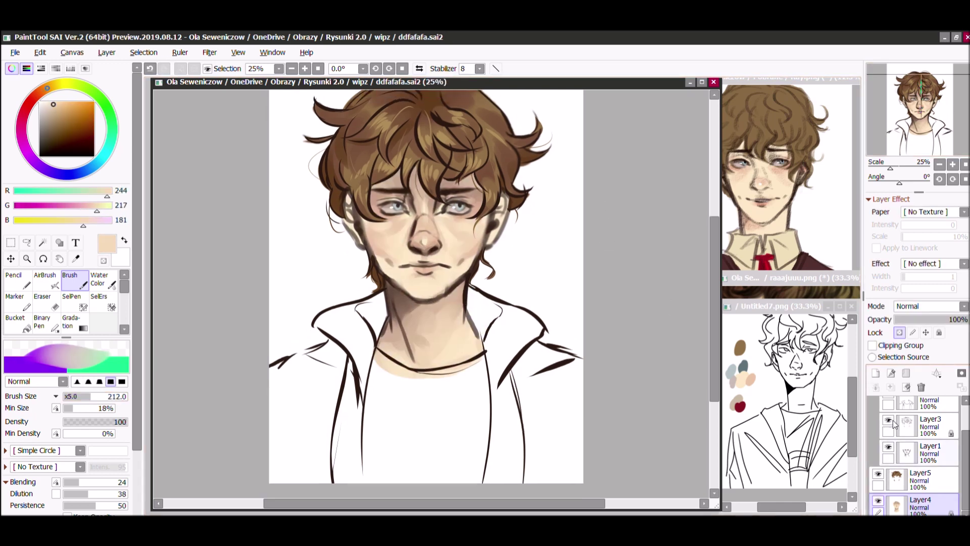
- Fill the jacket with flat blue-grey RGB 92, 114, 122 on a new layer under the line art, using the Pencil
{"action": "left_click", "coordinate": [876, 373]}
{"action": "left_click", "coordinate": [397, 207], "text": "alt"}
{"action": "left_click_drag", "start_coordinate": [487, 331], "coordinate": [506, 457]}
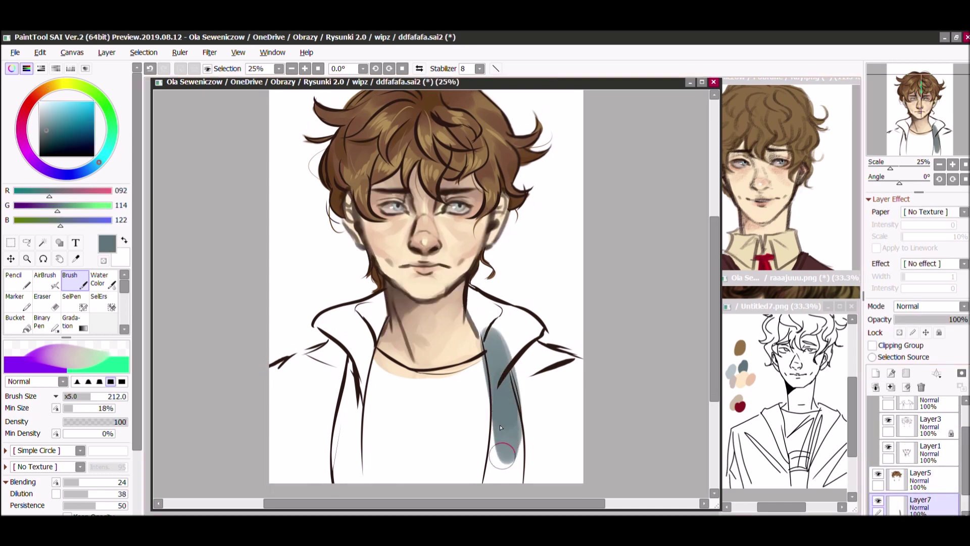
{"action": "key", "text": "ctrl+z"}
{"action": "key", "text": "n"}
{"action": "mouse_move", "coordinate": [470, 291]}
{"action": "left_mouse_down"}
{"action": "mouse_move", "coordinate": [544, 328]}
{"action": "mouse_move", "coordinate": [505, 398]}
{"action": "mouse_move", "coordinate": [497, 334]}
{"action": "mouse_move", "coordinate": [504, 408]}
{"action": "mouse_move", "coordinate": [498, 475]}
{"action": "left_mouse_up"}
{"action": "mouse_move", "coordinate": [528, 429]}
{"action": "left_mouse_down"}
{"action": "mouse_move", "coordinate": [516, 457]}
{"action": "mouse_move", "coordinate": [555, 384]}
{"action": "mouse_move", "coordinate": [525, 334]}
{"action": "left_mouse_up"}
{"action": "mouse_move", "coordinate": [354, 475]}
{"action": "left_mouse_down"}
{"action": "mouse_move", "coordinate": [381, 265]}
{"action": "mouse_move", "coordinate": [311, 281]}
{"action": "mouse_move", "coordinate": [337, 292]}
{"action": "mouse_move", "coordinate": [298, 389]}
{"action": "mouse_move", "coordinate": [313, 469]}
{"action": "left_mouse_up"}
- Fill the shirt area between the jacket's open edges with flat beige on another new layer, using the Pencil
{"action": "left_click", "coordinate": [876, 373]}
{"action": "left_click", "coordinate": [368, 359], "text": "alt"}
{"action": "mouse_move", "coordinate": [370, 389]}
{"action": "left_mouse_down"}
{"action": "mouse_move", "coordinate": [493, 379]}
{"action": "mouse_move", "coordinate": [434, 454]}
{"action": "left_mouse_up"}
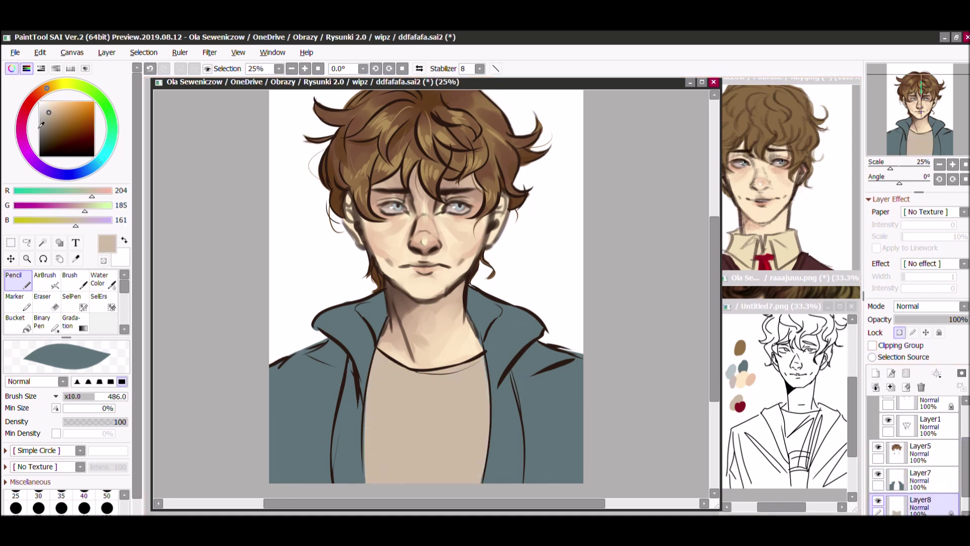
- Paint lighter cream tones over the shirt with the Brush, leaving darker diagonal fold bands across the chest
{"action": "left_click_drag", "start_coordinate": [42, 125], "coordinate": [43, 107]}
{"action": "key", "text": "b"}
{"action": "left_click_drag", "start_coordinate": [389, 389], "coordinate": [483, 417]}
{"action": "left_click_drag", "start_coordinate": [418, 352], "coordinate": [485, 404]}
{"action": "left_click", "coordinate": [404, 384], "text": "alt"}
{"action": "mouse_move", "coordinate": [404, 384]}
{"action": "left_mouse_down"}
{"action": "mouse_move", "coordinate": [502, 357]}
{"action": "mouse_move", "coordinate": [356, 359]}
{"action": "mouse_move", "coordinate": [461, 455]}
{"action": "mouse_move", "coordinate": [390, 465]}
{"action": "mouse_move", "coordinate": [390, 396]}
{"action": "mouse_move", "coordinate": [376, 455]}
{"action": "left_mouse_up"}
- Shade the shirt's right-hand edge and folds in RGB 177, 159, 142 with the Brush at size 96, undoing the last stray stroke
{"action": "left_click", "coordinate": [390, 465], "text": "alt"}
{"action": "left_click", "coordinate": [48, 88]}
{"action": "left_click_drag", "start_coordinate": [48, 88], "coordinate": [44, 89]}
{"action": "key", "text": "bracketleft"}
{"action": "key", "text": "bracketleft"}
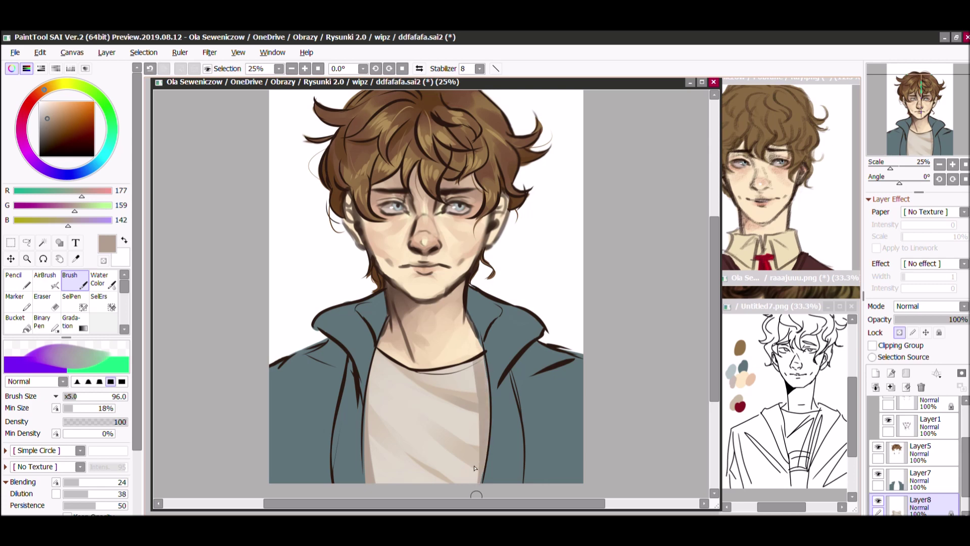
{"action": "left_click", "coordinate": [472, 444], "text": "alt"}
{"action": "key", "text": "bracketleft"}
{"action": "mouse_move", "coordinate": [472, 444]}
{"action": "left_mouse_down"}
{"action": "mouse_move", "coordinate": [404, 429]}
{"action": "mouse_move", "coordinate": [437, 426]}
{"action": "left_mouse_up"}
{"action": "key", "text": "ctrl+z"}
- Refine the shirt's diagonal folds in pale RGB 232, 224, 211 with the Brush at size 148, undoing unwanted strokes
{"action": "left_click", "coordinate": [427, 376], "text": "alt"}
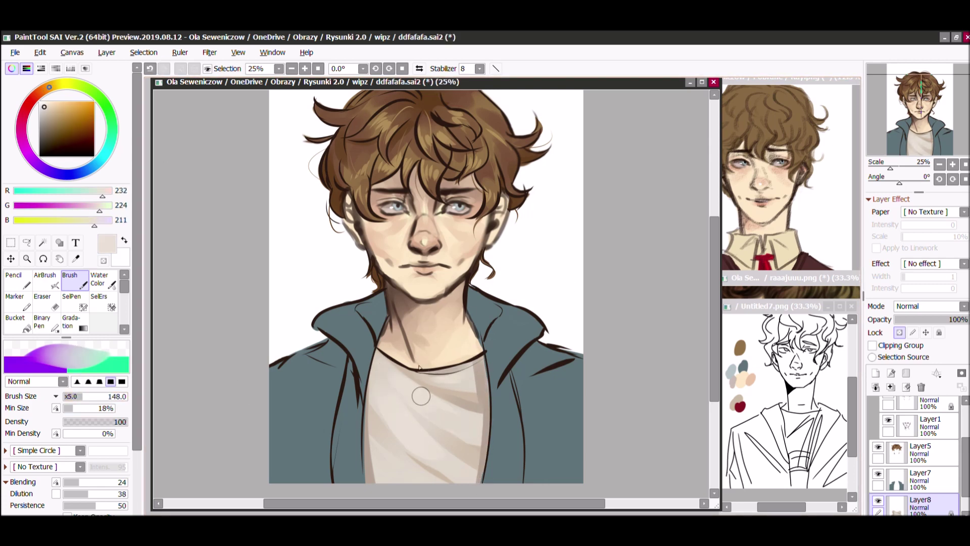
{"action": "left_click", "coordinate": [437, 425], "text": "alt"}
{"action": "key", "text": "ctrl+z"}
{"action": "left_click", "coordinate": [388, 441], "text": "alt"}
{"action": "key", "text": "ctrl+z"}
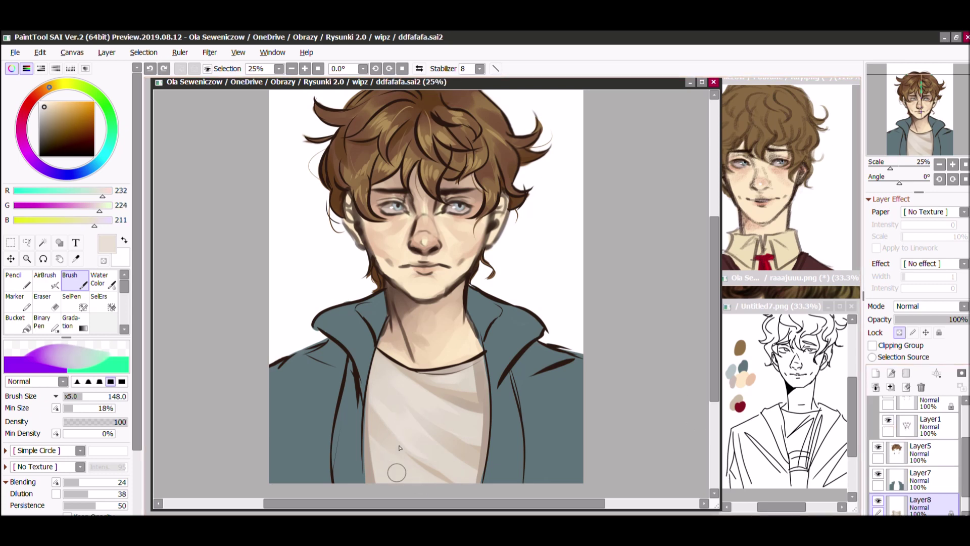
{"action": "left_click", "coordinate": [427, 394], "text": "alt"}
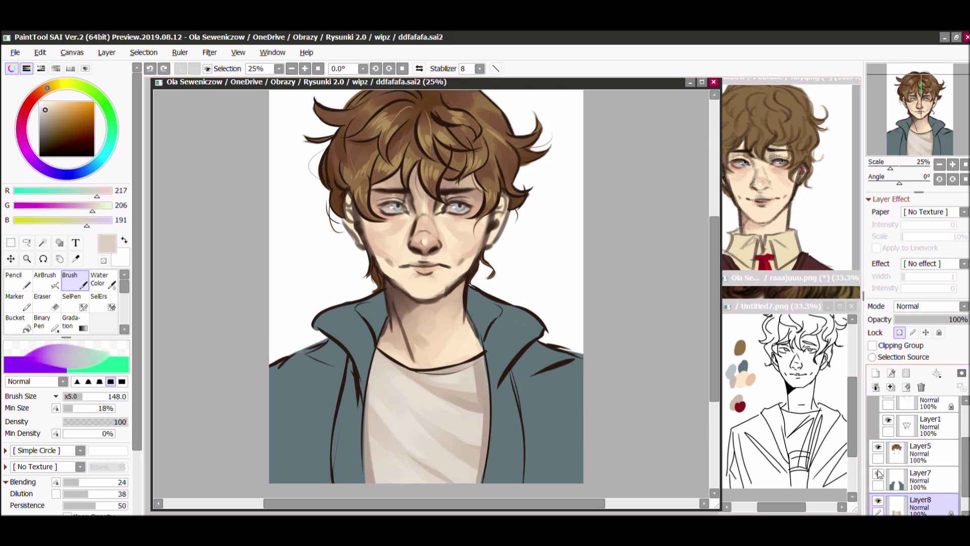
- Draw an arched dark red band across the lower shirt on a new clipped layer, redoing the stroke until its curve fits
{"action": "left_click", "coordinate": [875, 373]}
{"action": "left_click", "coordinate": [872, 345]}
{"action": "left_click", "coordinate": [740, 405], "text": "alt"}
{"action": "mouse_move", "coordinate": [382, 436]}
{"action": "left_mouse_down"}
{"action": "mouse_move", "coordinate": [359, 452]}
{"action": "mouse_move", "coordinate": [387, 425]}
{"action": "mouse_move", "coordinate": [464, 408]}
{"action": "mouse_move", "coordinate": [360, 490]}
{"action": "mouse_move", "coordinate": [449, 461]}
{"action": "mouse_move", "coordinate": [482, 476]}
{"action": "left_mouse_up"}
{"action": "key", "text": "ctrl+z"}
{"action": "key", "text": "ctrl+z"}
{"action": "left_click_drag", "start_coordinate": [365, 479], "coordinate": [482, 477]}
{"action": "key", "text": "ctrl+z"}
{"action": "left_click_drag", "start_coordinate": [365, 479], "coordinate": [482, 476]}
- Set the red band's layer to Multiply at 84% opacity, then merge it into the shirt layer Layer8
{"action": "scroll", "coordinate": [929, 305], "scroll_direction": "down", "scroll_amount": 1}
{"action": "left_click_drag", "start_coordinate": [963, 319], "coordinate": [934, 319]}
{"action": "left_click", "coordinate": [957, 319]}
{"action": "key", "text": "n"}
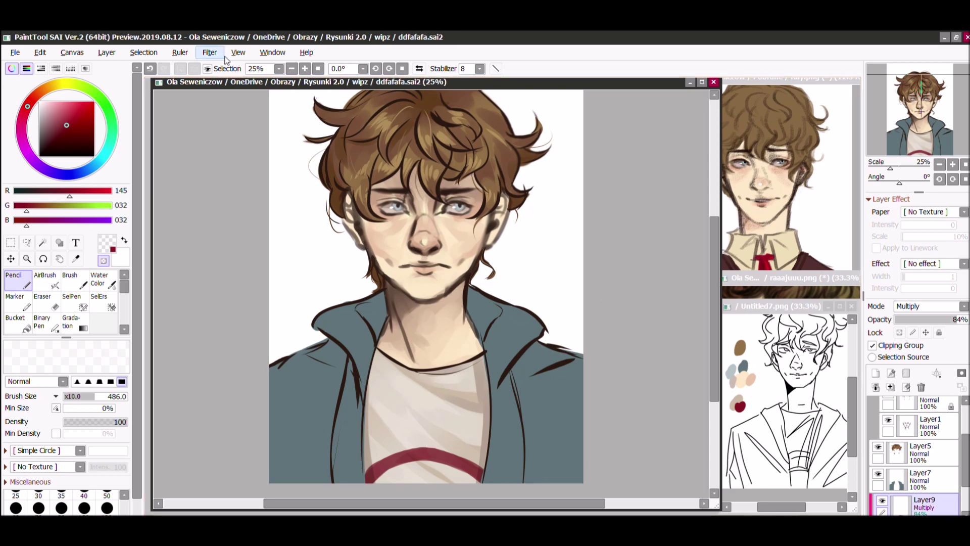
{"action": "key", "text": "Up"}
{"action": "key", "text": "ctrl+e"}
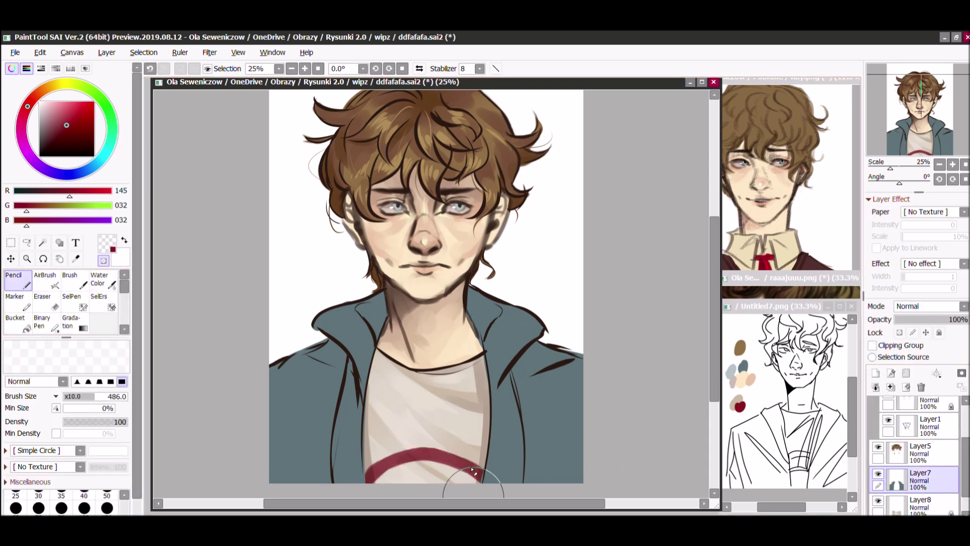
- Shade the inner collar in RGB 92, 114, 122 with the Pencil at size 269 on a new clipped Multiply layer above the jacket
{"action": "left_click", "coordinate": [876, 373]}
{"action": "left_click", "coordinate": [872, 345]}
{"action": "left_click", "coordinate": [743, 365], "text": "alt"}
{"action": "scroll", "coordinate": [929, 305], "scroll_direction": "down", "scroll_amount": 1}
{"action": "left_click_drag", "start_coordinate": [488, 334], "coordinate": [499, 305]}
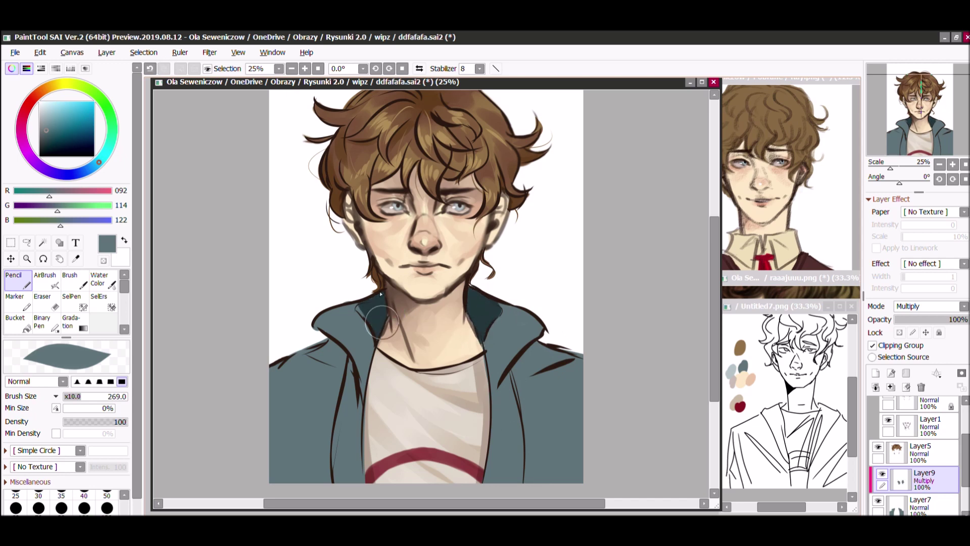
- Apply a vertical Multiply gradient over the jacket, running from the neck down to the canvas edge
{"action": "key", "text": "g"}
{"action": "left_click_drag", "start_coordinate": [433, 298], "coordinate": [433, 500]}
{"action": "key", "text": "Return"}
- Lift soft light areas on the jacket's collar and front panels, then darken its folds and shoulders with the Brush up to size 292
{"action": "key", "text": "b"}
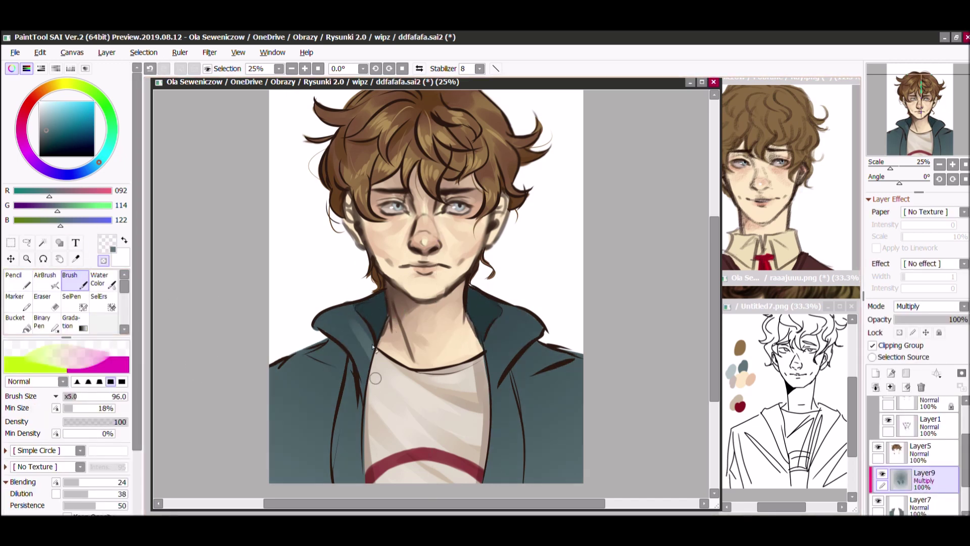
{"action": "key", "text": "x"}
{"action": "left_click_drag", "start_coordinate": [349, 374], "coordinate": [345, 480]}
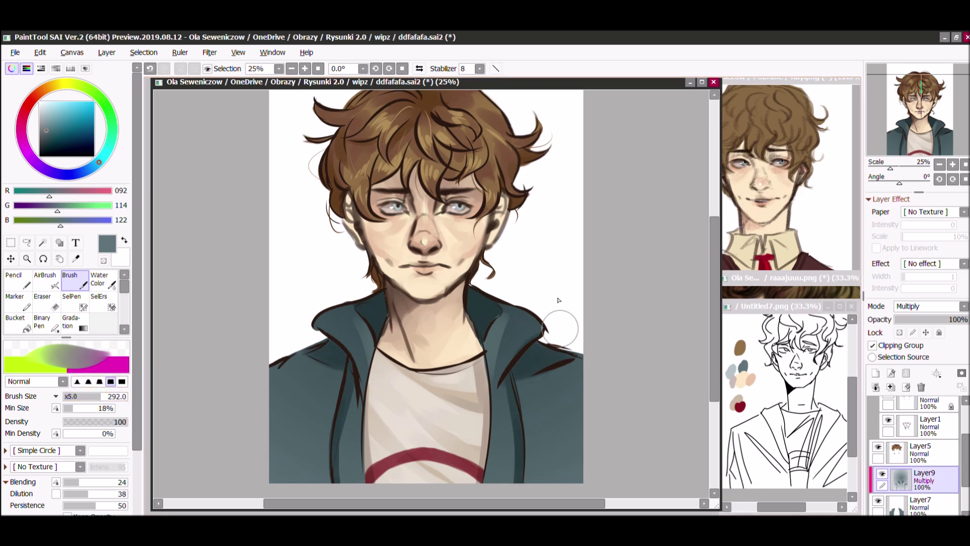
{"action": "left_click_drag", "start_coordinate": [259, 389], "coordinate": [345, 333]}
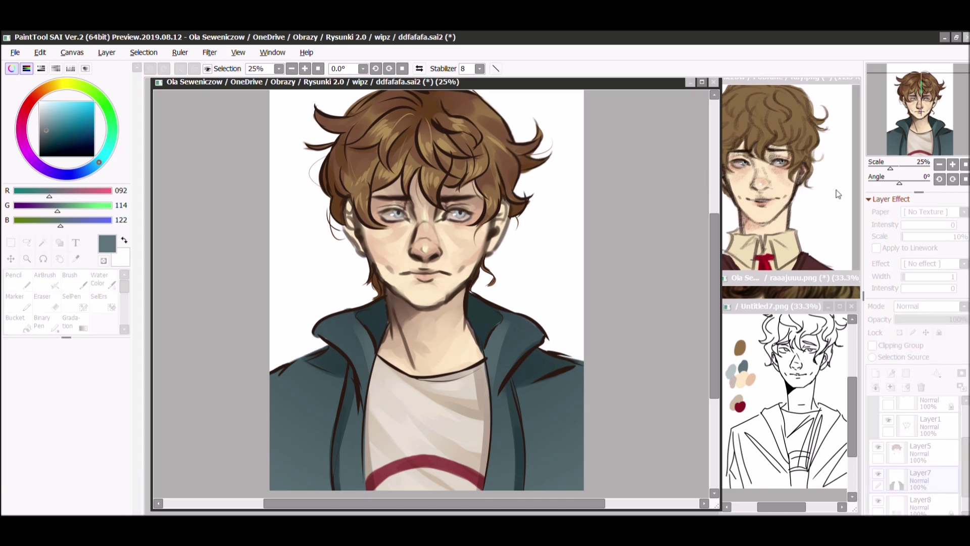
- Lock the opacity of the clipped Multiply shadow layer Layer5 and tint its diagonal shadow purple, RGB 118, 92, 122
{"action": "key", "text": "ctrl+y"}
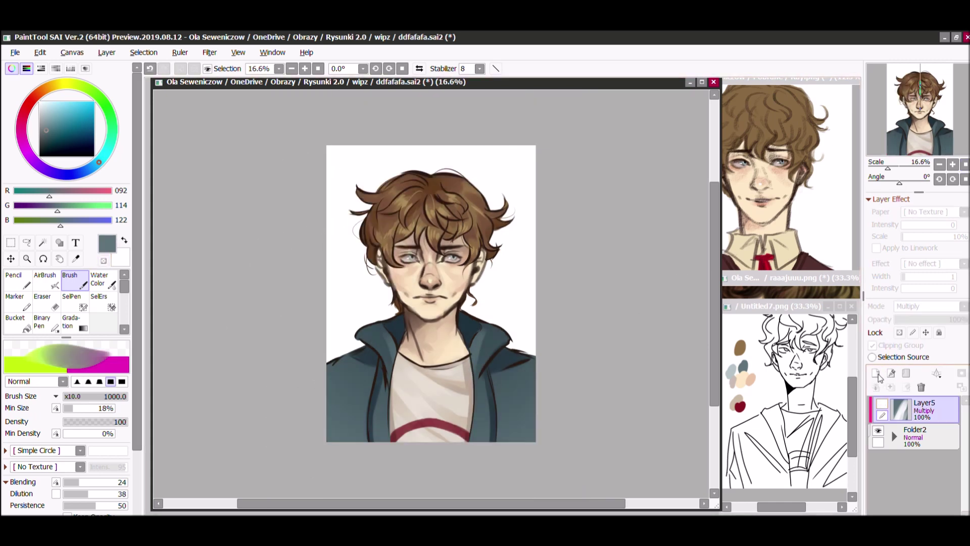
{"action": "left_click", "coordinate": [899, 332]}
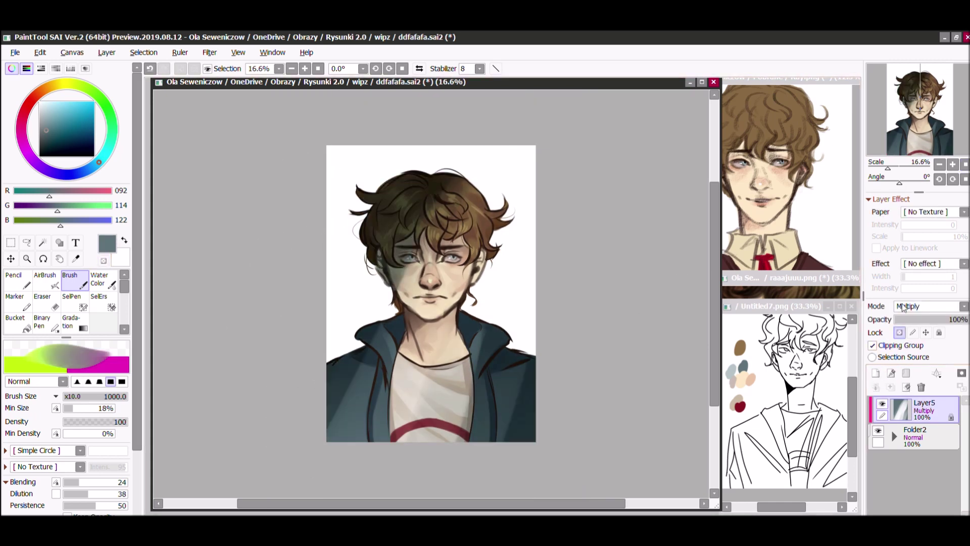
{"action": "key", "text": "space"}
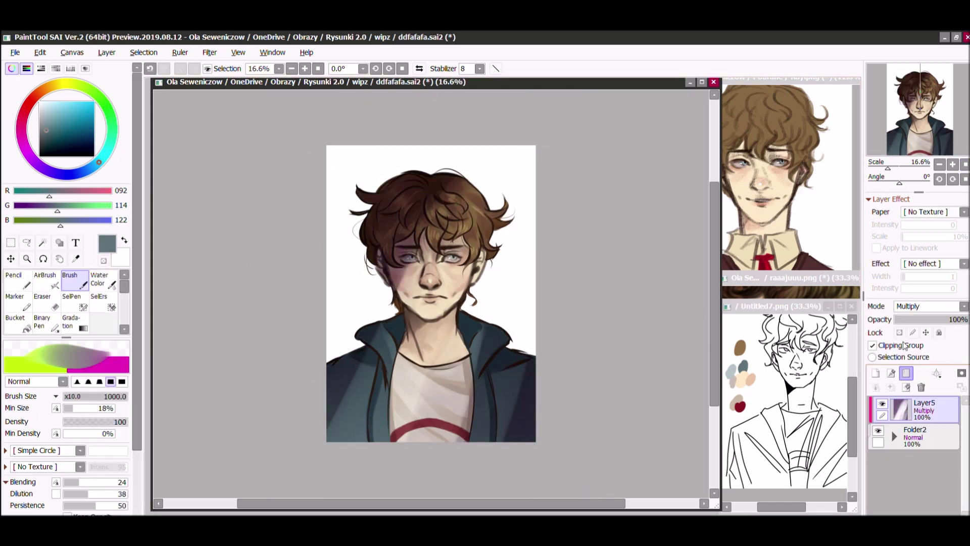
{"action": "left_click", "coordinate": [60, 140]}
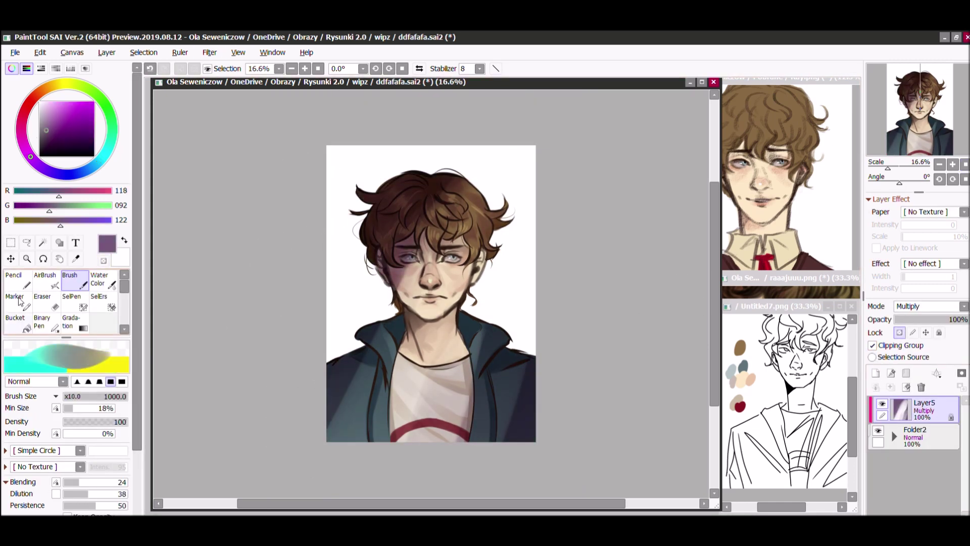
- Add a clipped layer above the purple shadow, paint purple over the shaded eye with the Pencil, and set it to Shine at 22% opacity
{"action": "key", "text": "n"}
{"action": "key", "text": "ctrl+shift+n"}
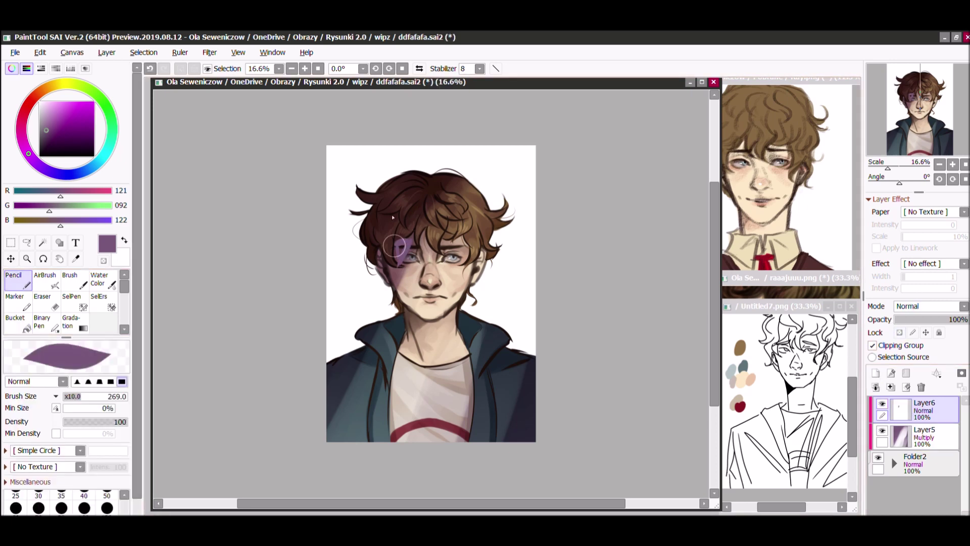
{"action": "left_click", "coordinate": [911, 319]}
{"action": "left_click", "coordinate": [952, 165]}
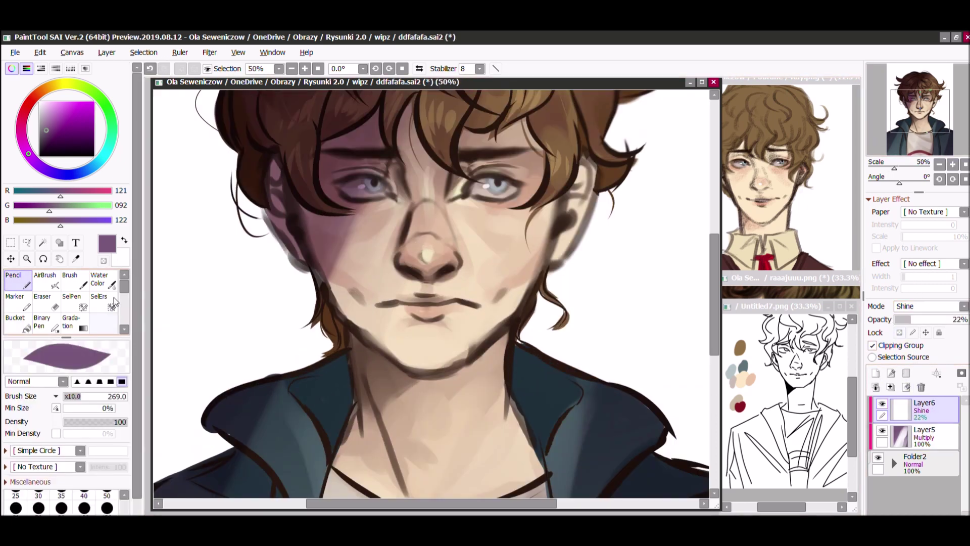
- Scatter pale speckles in RGB 243, 219, 187 over the face and hair on the clipped Layer7, using the Scatter brush particle rai 3
{"action": "left_click", "coordinate": [18, 324]}
{"action": "scroll", "coordinate": [325, 401], "scroll_direction": "down", "scroll_amount": 3}
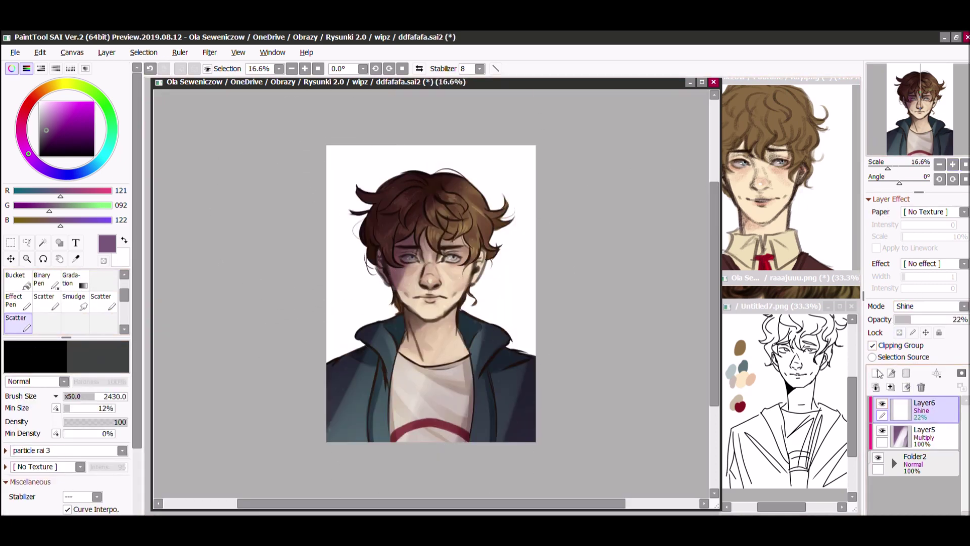
{"action": "scroll", "coordinate": [61, 303], "scroll_direction": "up", "scroll_amount": 2}
{"action": "left_click", "coordinate": [44, 278]}
{"action": "scroll", "coordinate": [496, 235], "scroll_direction": "up", "scroll_amount": 5}
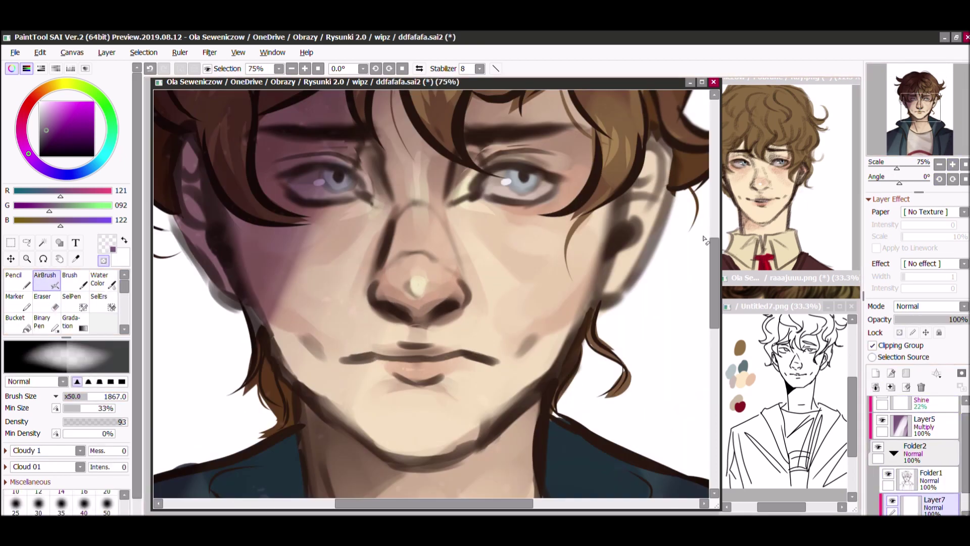
{"action": "left_click", "coordinate": [18, 323]}
{"action": "left_click", "coordinate": [496, 235], "text": "alt"}
{"action": "mouse_move", "coordinate": [496, 235]}
{"action": "left_mouse_down"}
{"action": "mouse_move", "coordinate": [419, 314]}
{"action": "mouse_move", "coordinate": [541, 311]}
{"action": "mouse_move", "coordinate": [275, 217]}
{"action": "mouse_move", "coordinate": [496, 90]}
{"action": "left_mouse_up"}
{"action": "scroll", "coordinate": [355, 334], "scroll_direction": "down", "scroll_amount": 1}
{"action": "scroll", "coordinate": [61, 303], "scroll_direction": "up", "scroll_amount": 2}
- Erase excess speckles around the hair and face with the transparent AirBrush, down to size 120, and set Layer7 to Shine
{"action": "left_click", "coordinate": [44, 277]}
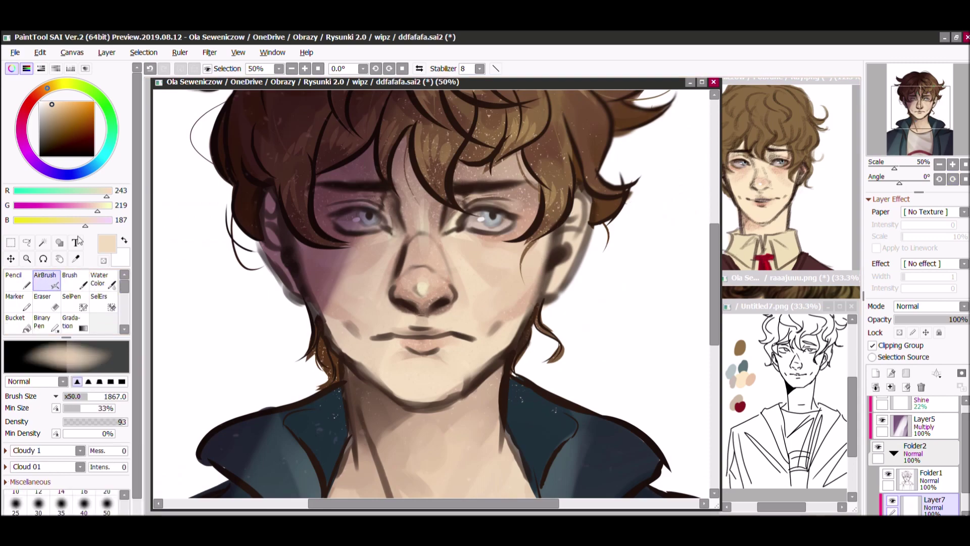
{"action": "left_click_drag", "start_coordinate": [323, 131], "coordinate": [600, 43], "text": "ctrl+alt"}
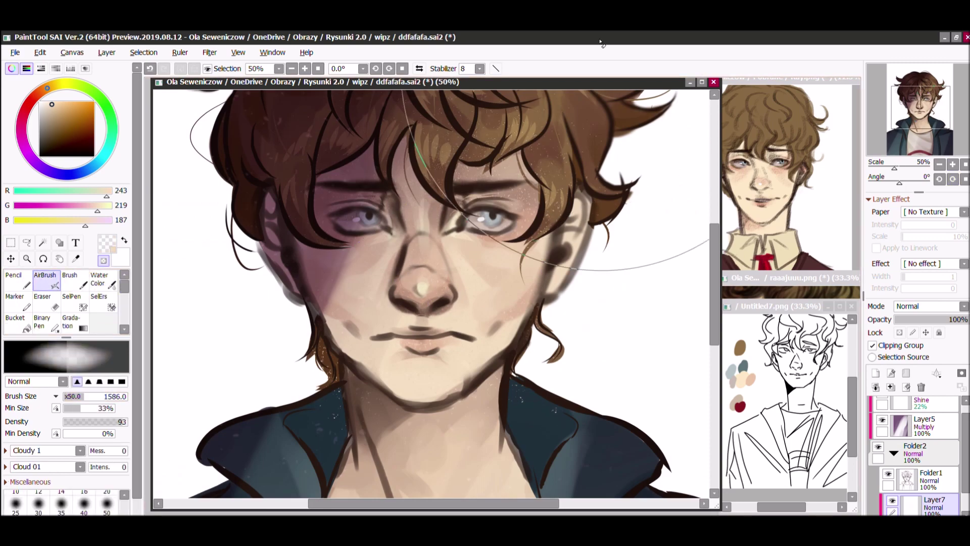
{"action": "left_click", "coordinate": [106, 502]}
{"action": "left_click_drag", "start_coordinate": [915, 107], "coordinate": [919, 103]}
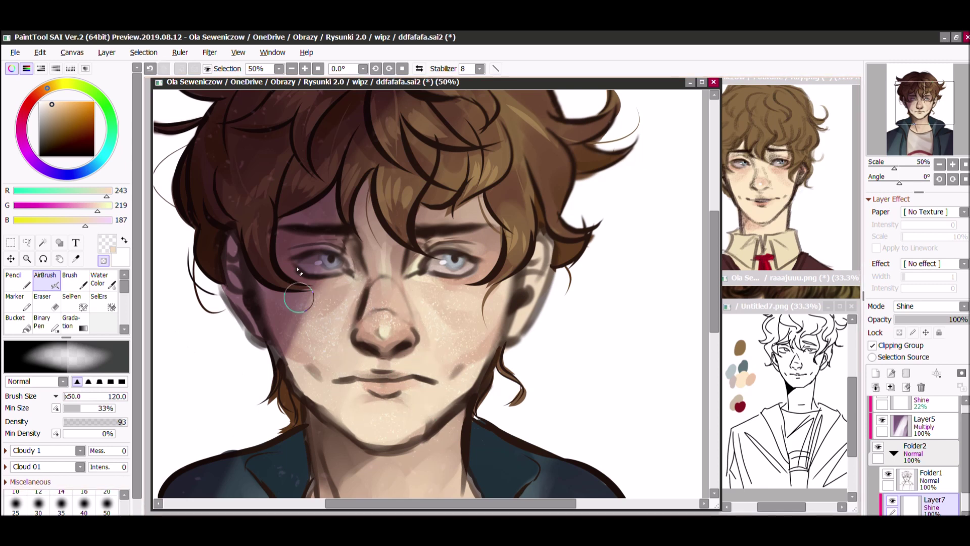
{"action": "key", "text": "ctrl+z"}
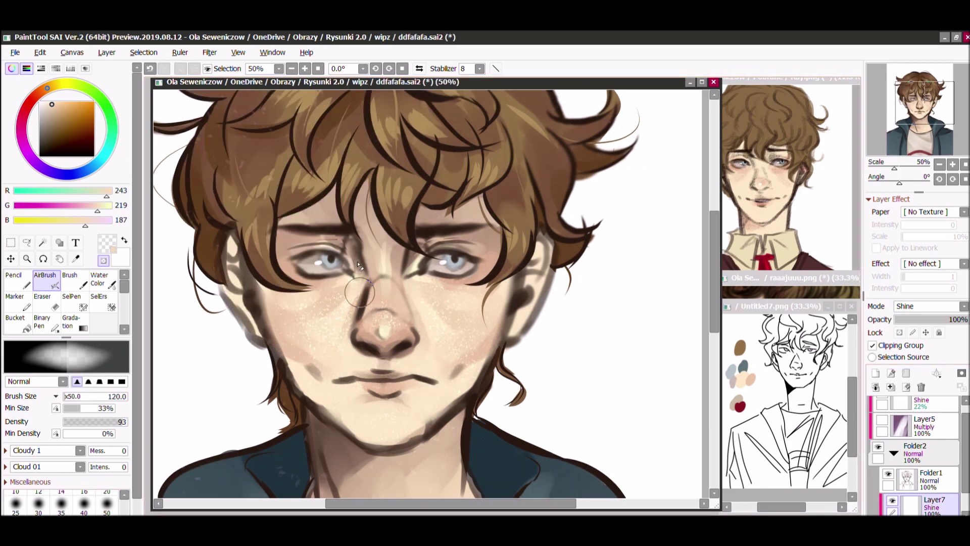
- Soften the nose line in RGB 245, 223, 188 with the Brush at size 77, and lower Layer7's opacity to 36%
{"action": "left_click_drag", "start_coordinate": [919, 107], "coordinate": [921, 117]}
{"action": "scroll", "coordinate": [955, 131], "scroll_direction": "up", "scroll_amount": 2}
{"action": "scroll", "coordinate": [955, 131], "scroll_direction": "down", "scroll_amount": 3}
{"action": "scroll", "coordinate": [955, 131], "scroll_direction": "up", "scroll_amount": 1}
{"action": "key", "text": "b"}
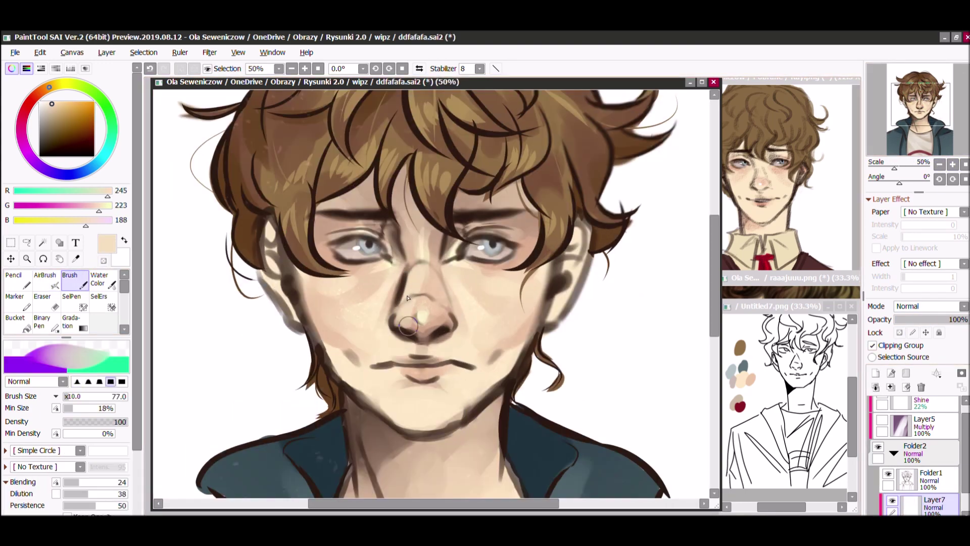
{"action": "left_click", "coordinate": [930, 319]}
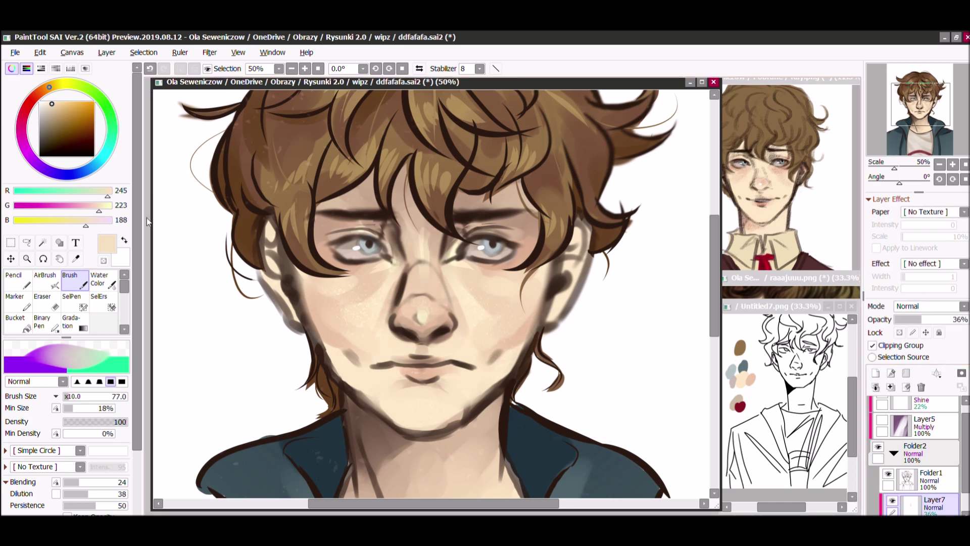
{"action": "key", "text": "e"}
{"action": "left_click", "coordinate": [927, 319]}
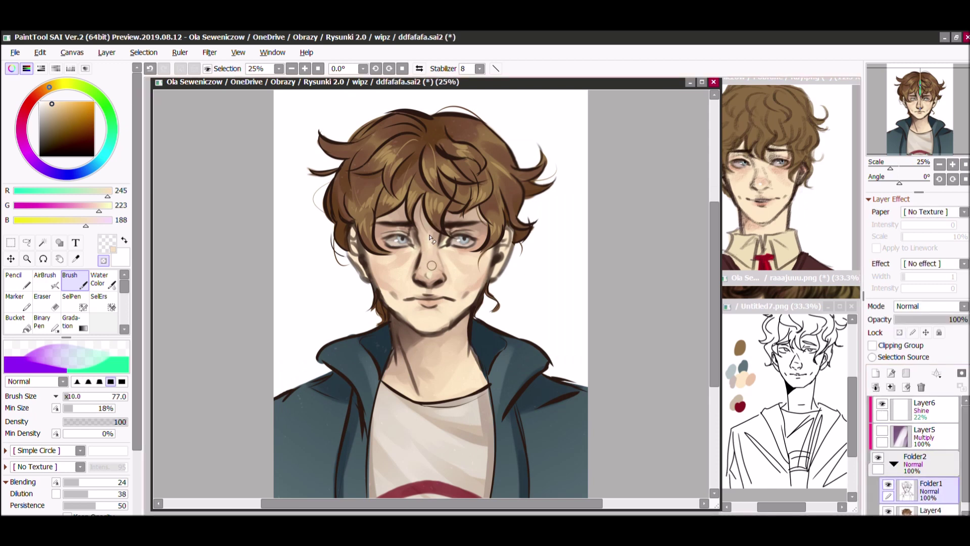
- Tint the face and hair line art in the opacity-locked Folder1 with sampled skin and brown tones, using the AirBrush at size 120
{"action": "key", "text": "v"}
{"action": "left_click", "coordinate": [434, 240], "text": "alt"}
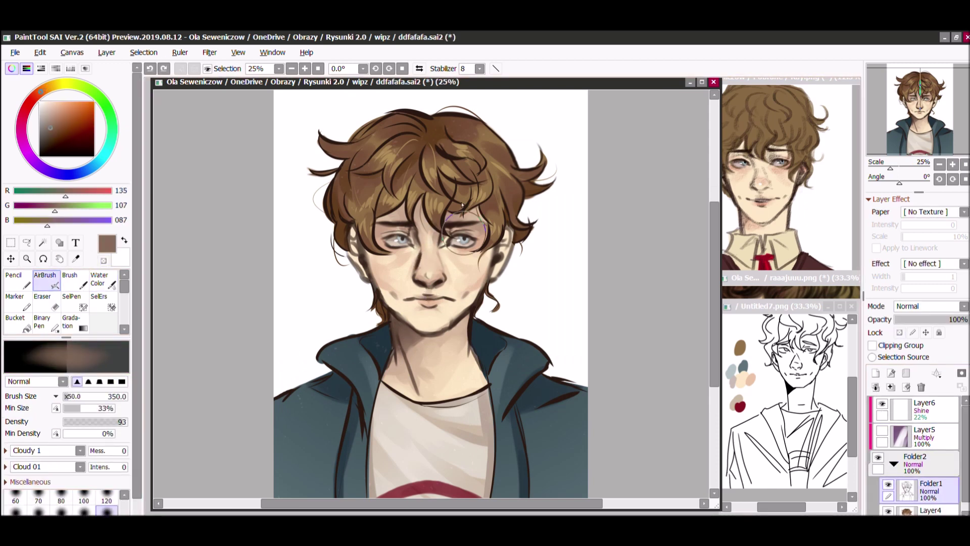
{"action": "left_click", "coordinate": [447, 248], "text": "alt"}
{"action": "key", "text": "ctrl+z"}
{"action": "key", "text": "bracketleft"}
{"action": "key", "text": "bracketleft"}
{"action": "key", "text": "bracketleft"}
{"action": "key", "text": "bracketleft"}
{"action": "key", "text": "bracketleft"}
{"action": "left_click", "coordinate": [389, 289], "text": "alt"}
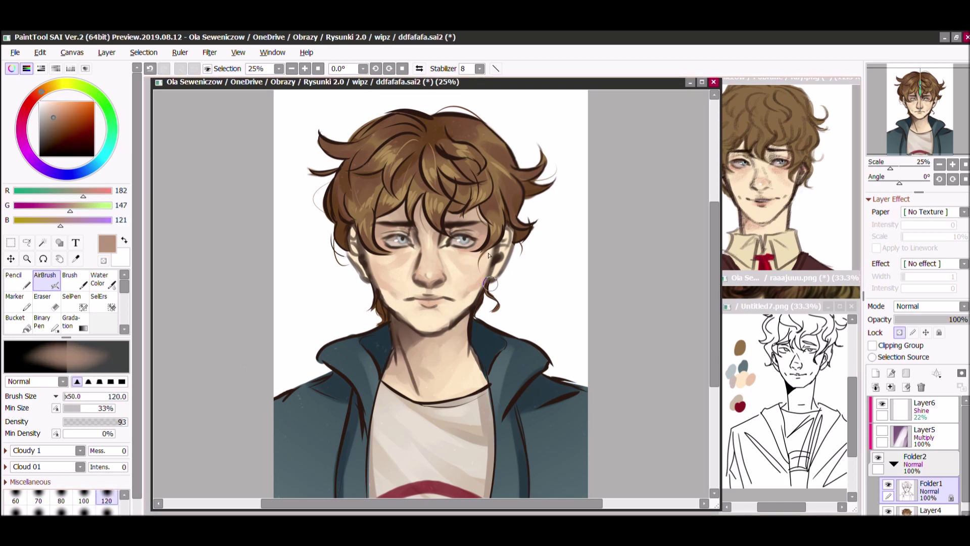
{"action": "left_click", "coordinate": [446, 252], "text": "alt"}
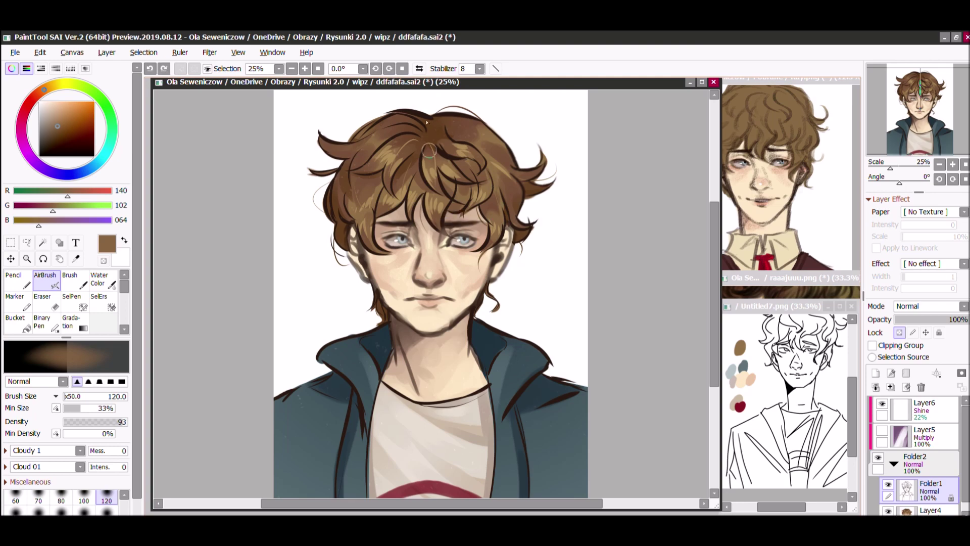
{"action": "left_click", "coordinate": [482, 217], "text": "alt"}
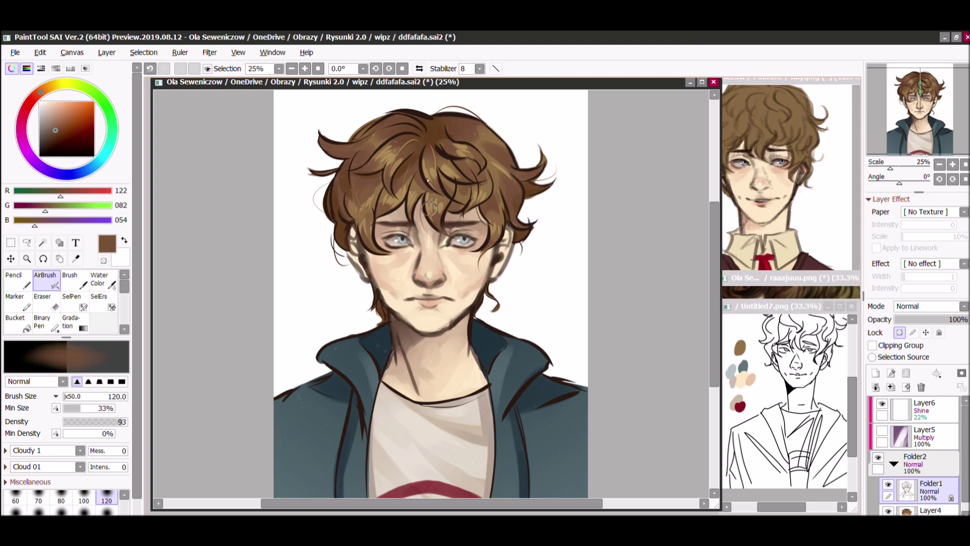
- Collapse Folder2, show the purple Multiply layer Layer5 again, and save the file
{"action": "scroll", "coordinate": [427, 180], "scroll_direction": "up", "scroll_amount": 3}
{"action": "left_click", "coordinate": [894, 462]}
{"action": "left_click", "coordinate": [881, 429]}
{"action": "scroll", "coordinate": [427, 253], "scroll_direction": "down", "scroll_amount": 3}
{"action": "key", "text": "ctrl+s"}
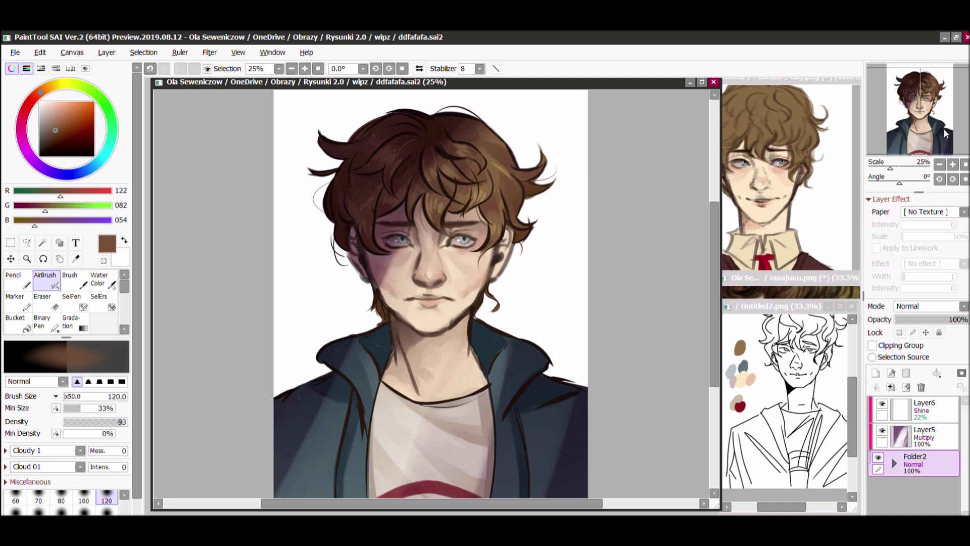
- Remove the purple Multiply layer and fill a new layer beneath Folder2 with pale blue RGB 189, 213, 222 using the Bucket
{"action": "left_click", "coordinate": [881, 430]}
{"action": "left_click", "coordinate": [925, 409]}
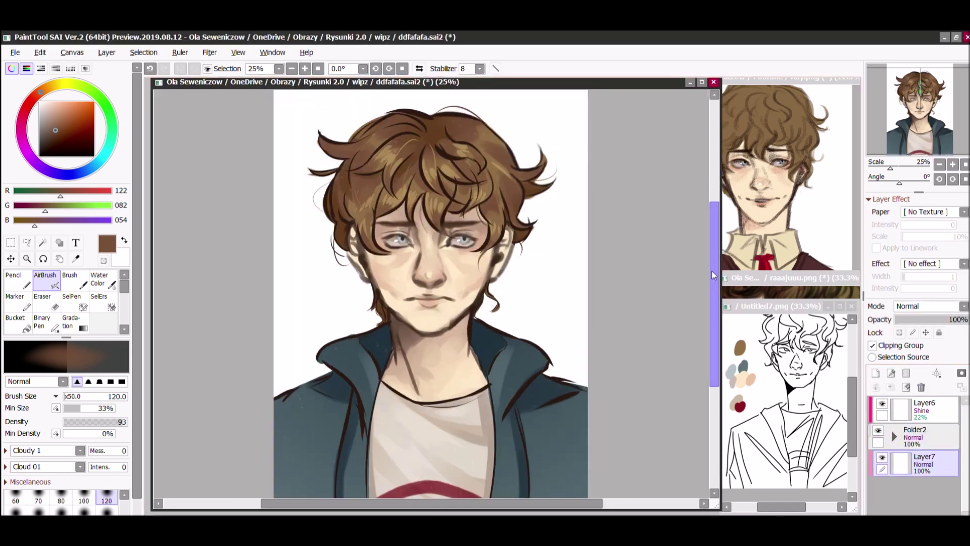
{"action": "left_click", "coordinate": [15, 324]}
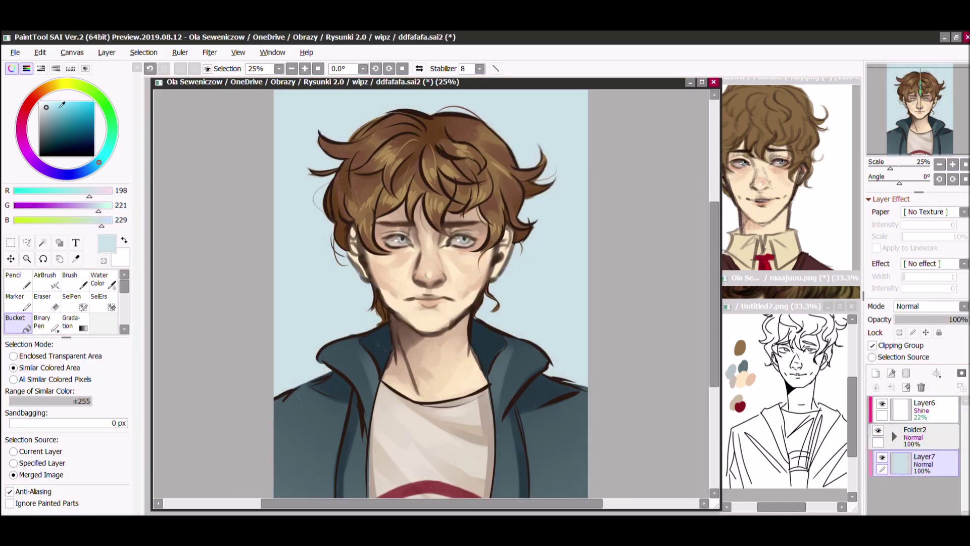
- Fill a new clipped layer above Layer6 with purple RGB 106, 25, 136 and set it to Overlay at 18% opacity
{"action": "left_click", "coordinate": [924, 409]}
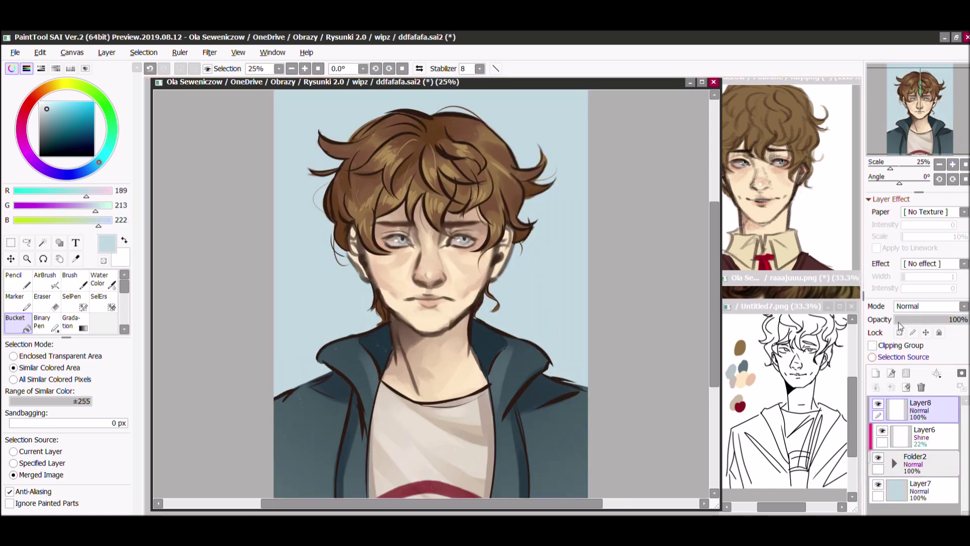
{"action": "left_click", "coordinate": [875, 373]}
{"action": "left_click", "coordinate": [67, 126]}
{"action": "left_click", "coordinate": [429, 253]}
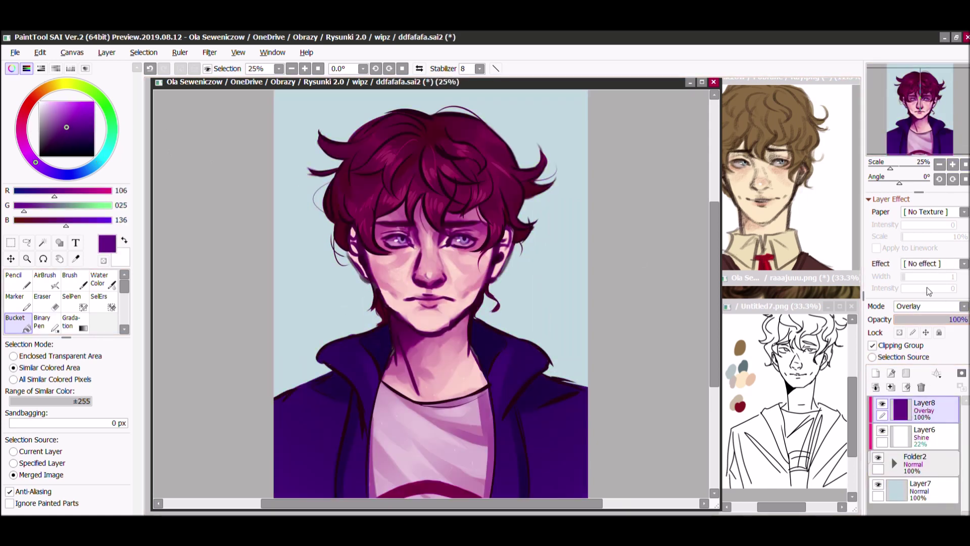
{"action": "left_click", "coordinate": [929, 306]}
{"action": "left_click_drag", "start_coordinate": [960, 320], "coordinate": [902, 319]}
- Give the purple Overlay layer a Watercolor 1 paper texture, fade its centre with the transparent AirBrush at size 2430, and set its opacity to 16%
{"action": "left_click", "coordinate": [955, 225]}
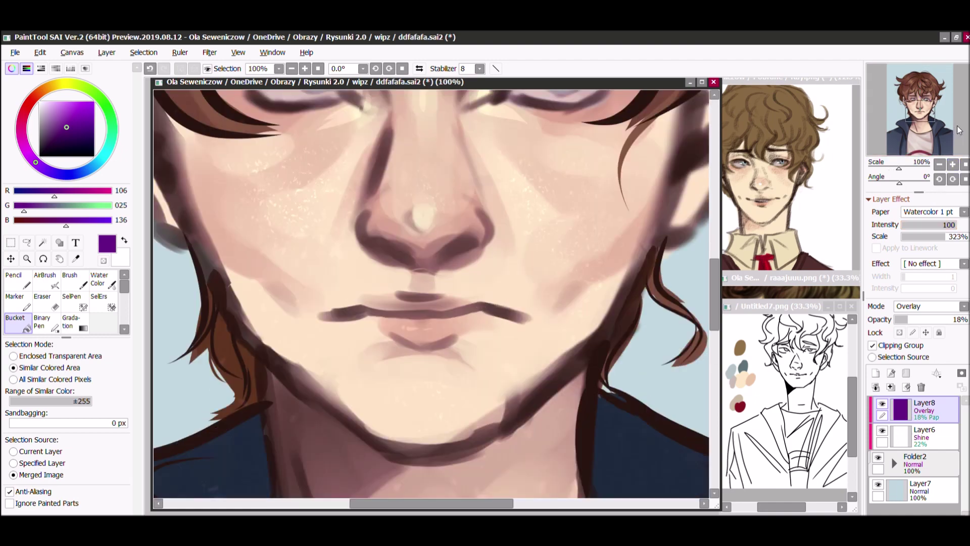
{"action": "left_click", "coordinate": [903, 319]}
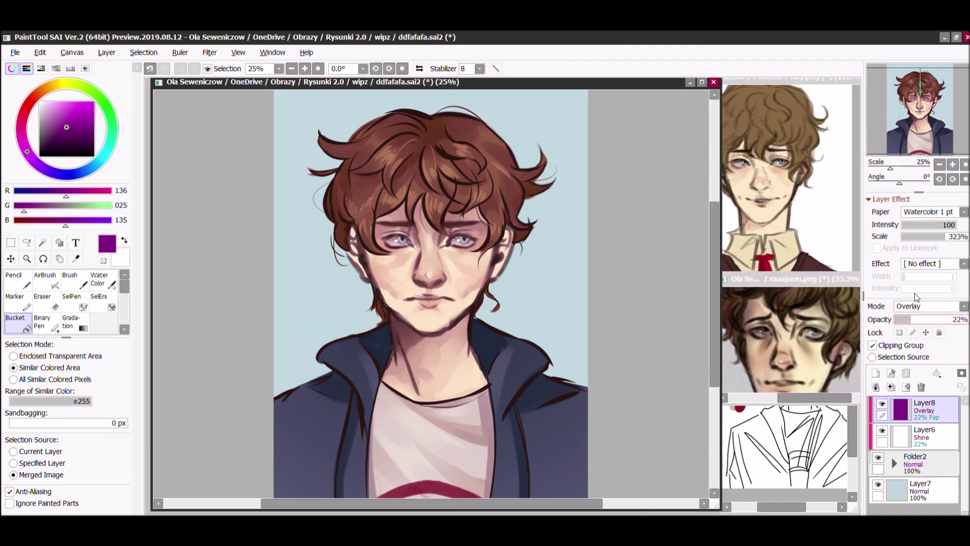
{"action": "key", "text": "v"}
{"action": "scroll", "coordinate": [432, 379], "scroll_direction": "down", "scroll_amount": 2}
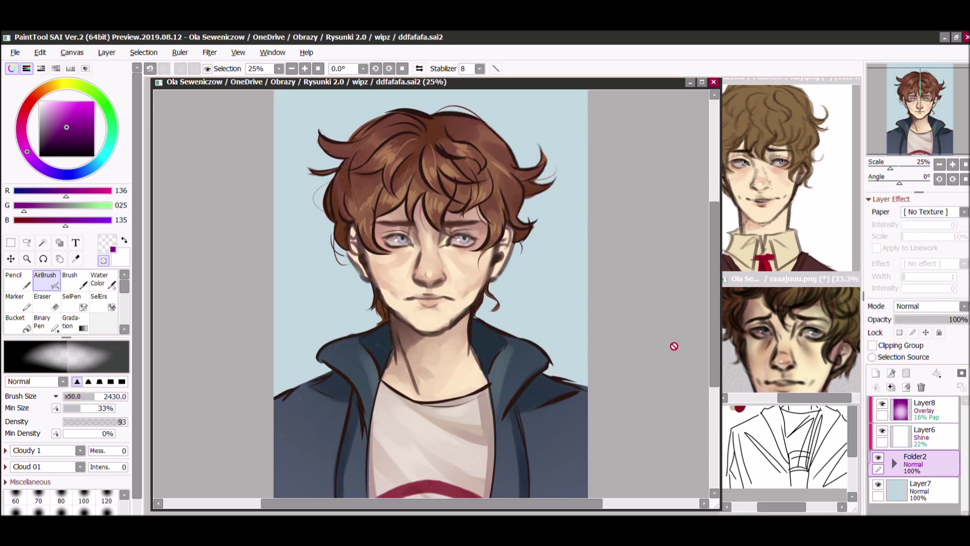
- Reshape the figure in Folder2 with a Freeform transform, narrowing the head and hair toward the top
{"action": "key", "text": "ctrl+t"}
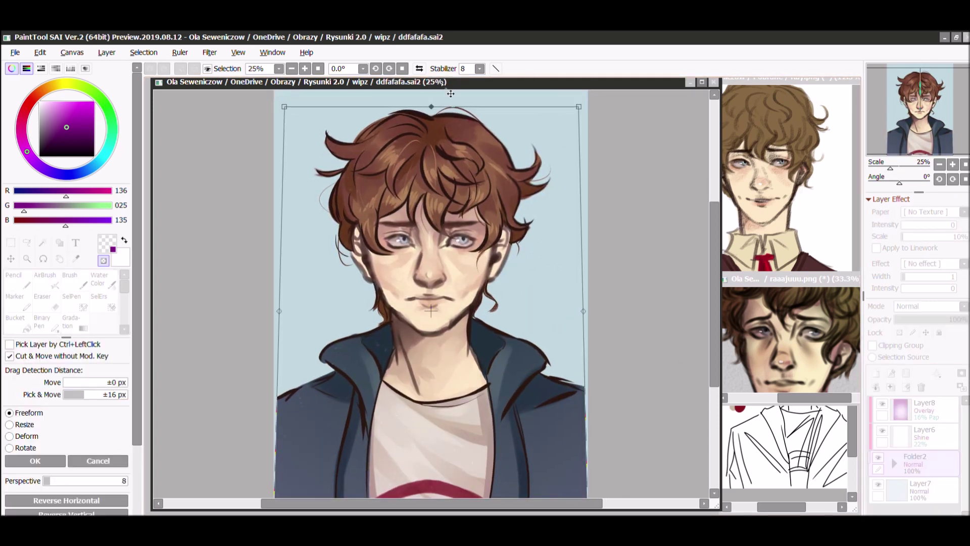
{"action": "scroll", "coordinate": [439, 187], "scroll_direction": "down", "scroll_amount": 2}
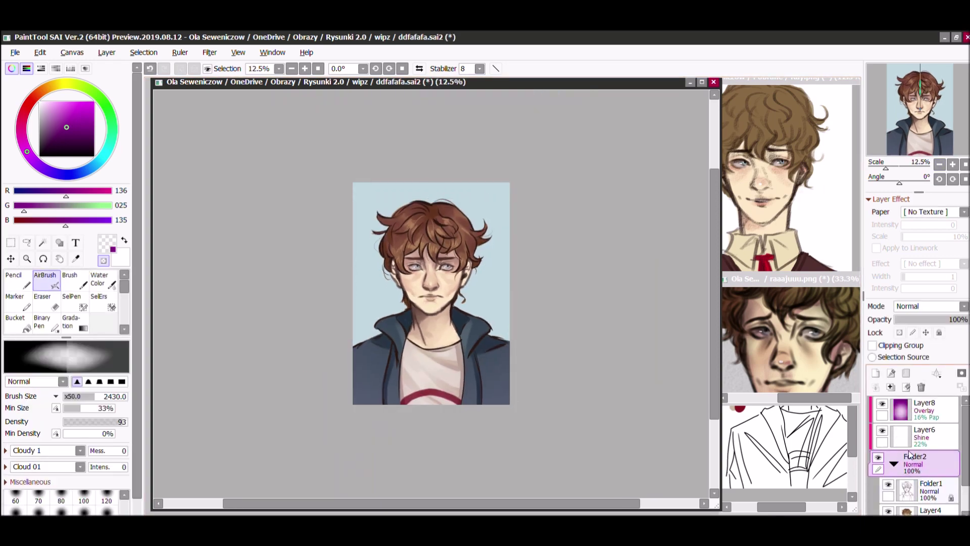
{"action": "scroll", "coordinate": [433, 293], "scroll_direction": "up", "scroll_amount": 2}
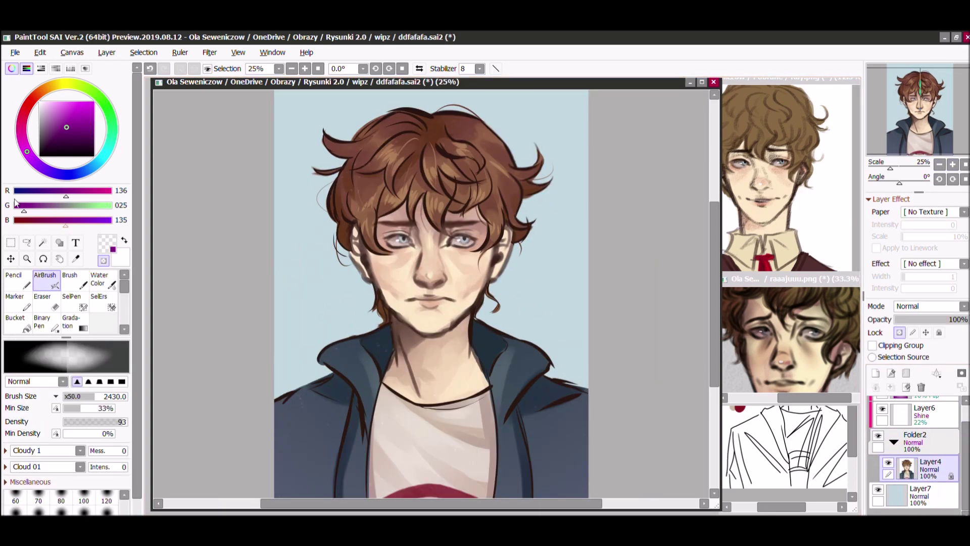
{"action": "key", "text": "ctrl+t"}
{"action": "key", "text": "Escape"}
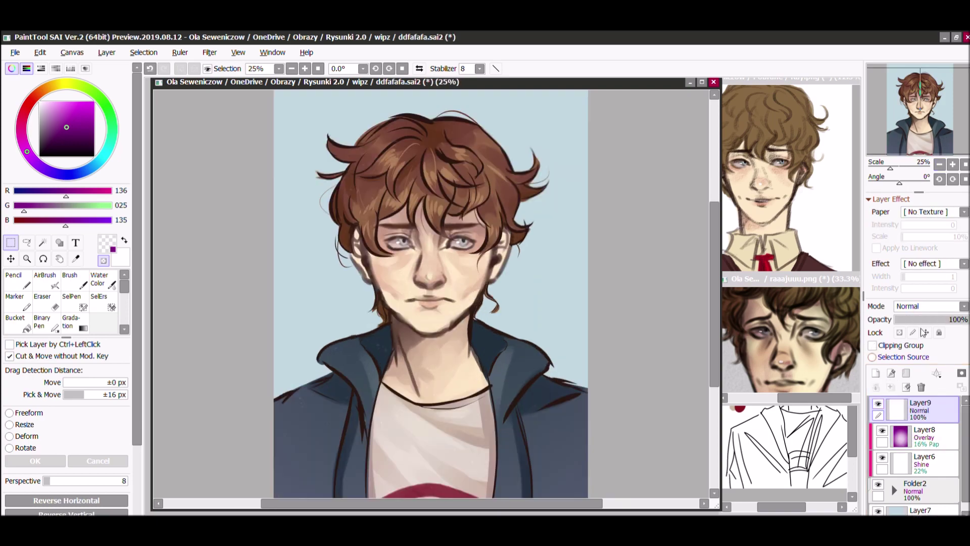
- Create colour fringing from two figure copies tinted red RGB 255, 0, 0 and cyan RGB 0, 255, 255, setting the cyan copy to Shine
{"action": "scroll", "coordinate": [952, 152], "scroll_direction": "up", "scroll_amount": 1}
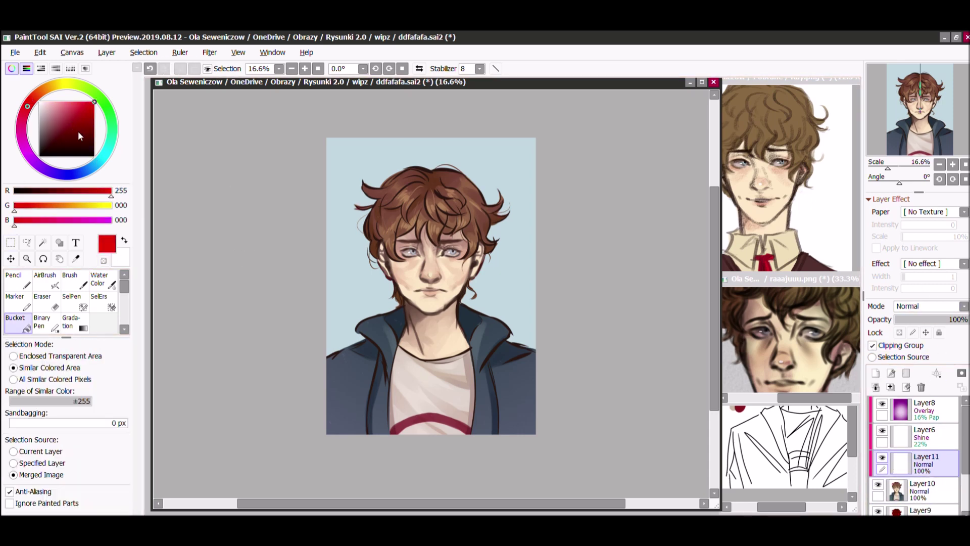
{"action": "left_click", "coordinate": [408, 290]}
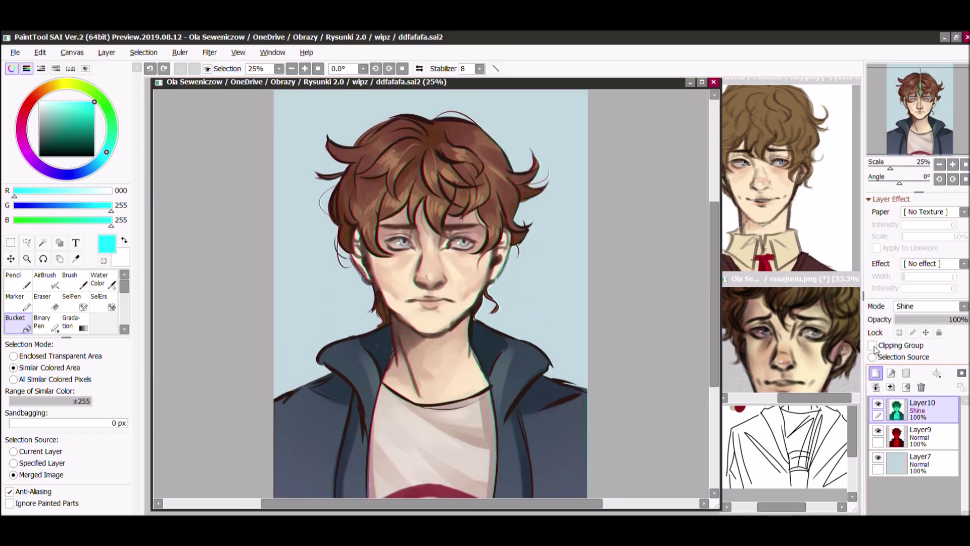
- Add a white circle shape behind the head, beneath the figure layers and above the pale blue background, and save the file
{"action": "left_click", "coordinate": [876, 373]}
{"action": "left_click", "coordinate": [872, 345]}
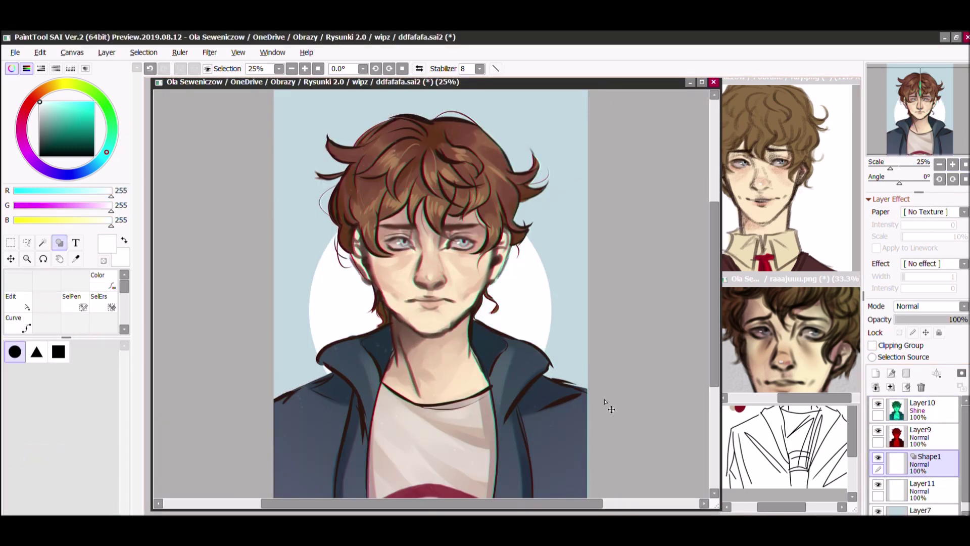
{"action": "key", "text": "ctrl+s"}
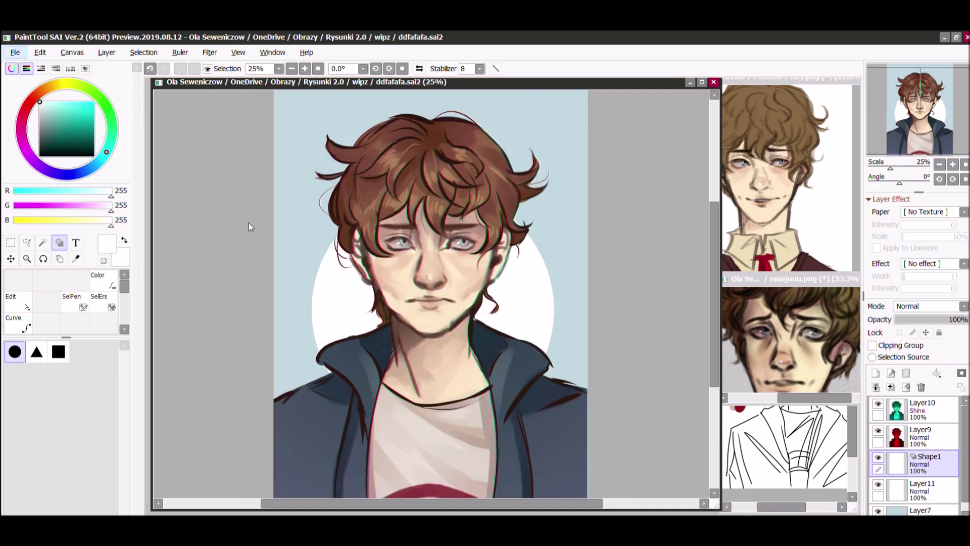
{"action": "left_click", "coordinate": [211, 460]}
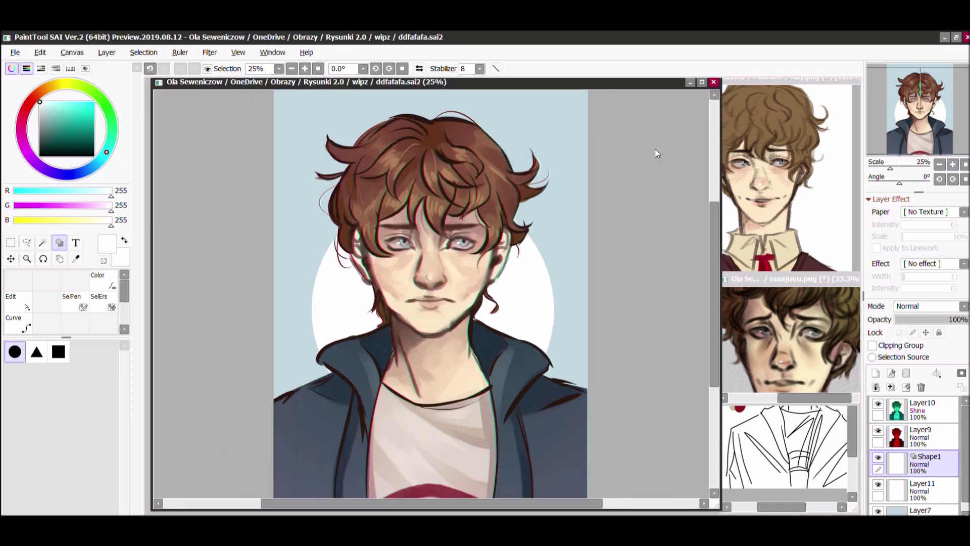